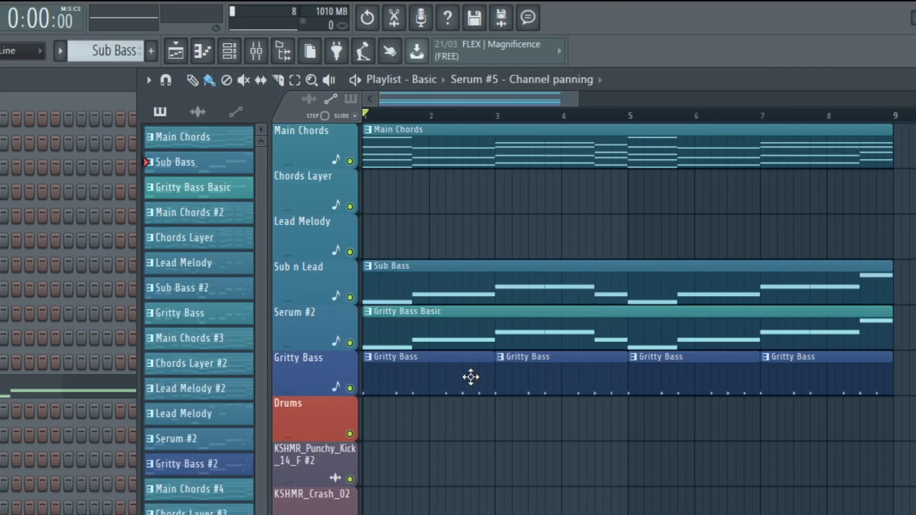
Play back the basic future bass arrangement in the playlist
key(space)
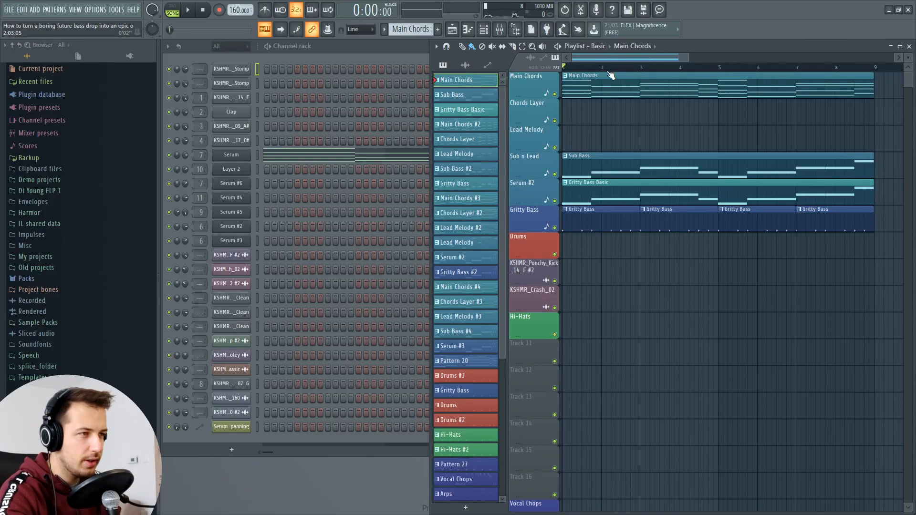
key(space)
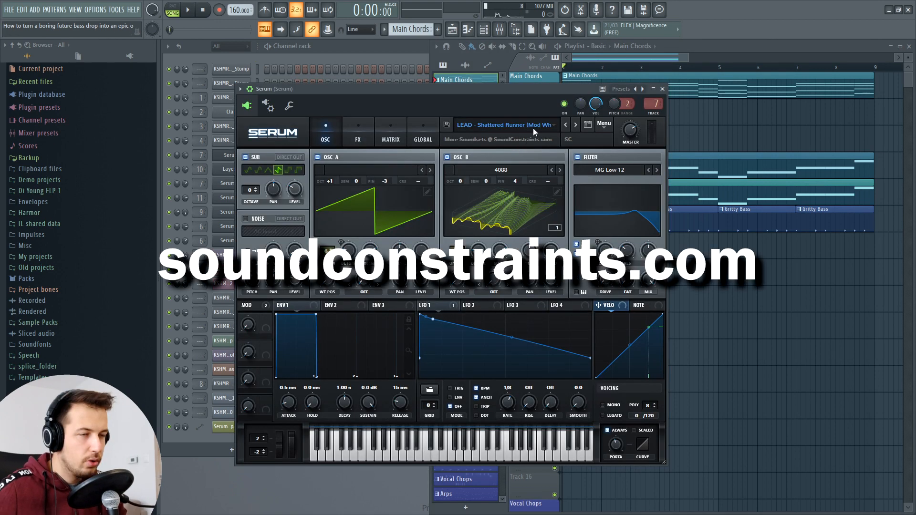
Look through the Sound Constraints - Apollo presets in the Serum synth that plays the main chords
click(533, 127)
mouse_move(542, 221)
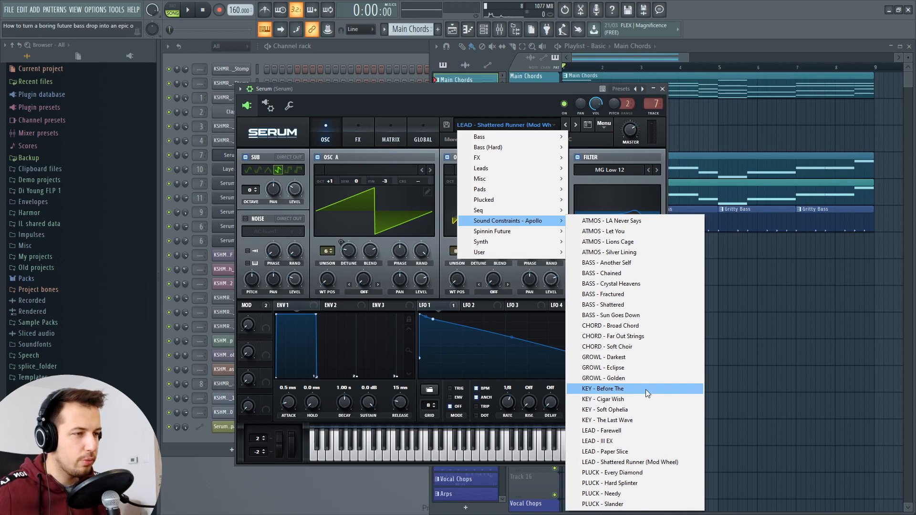
click(570, 109)
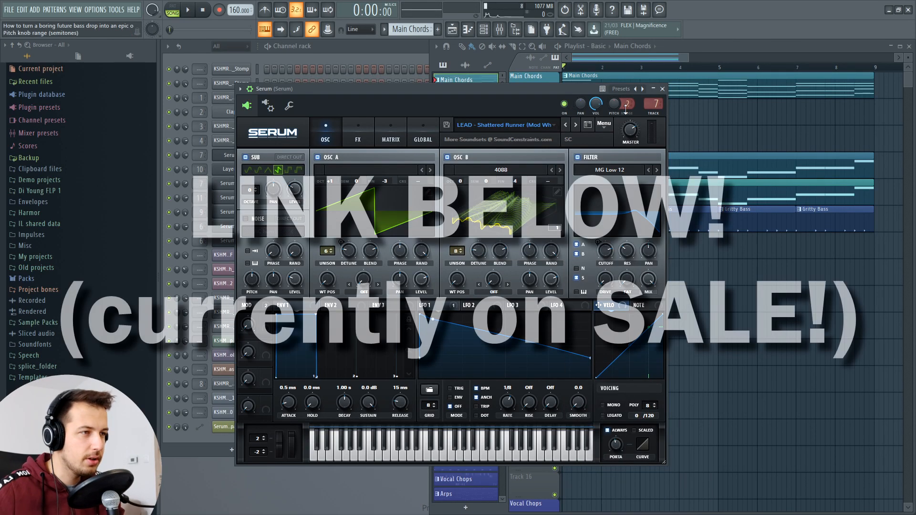
click(663, 89)
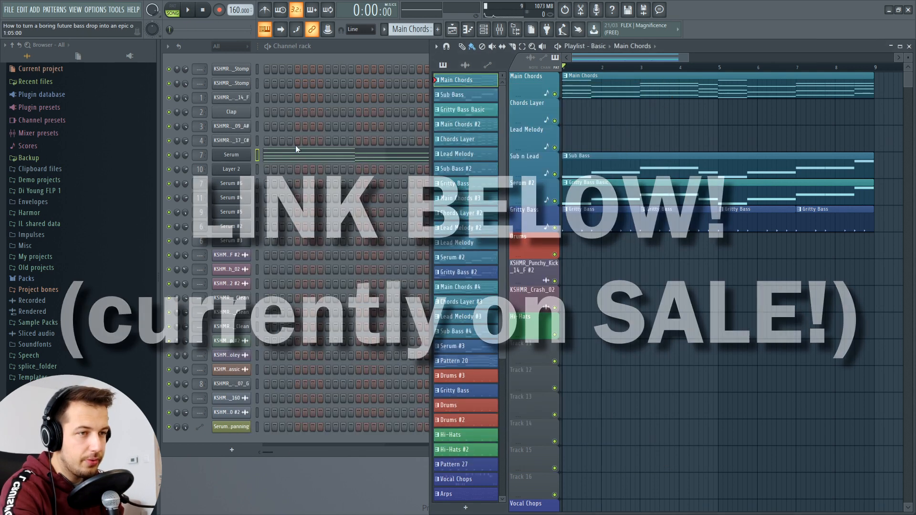
click(243, 155)
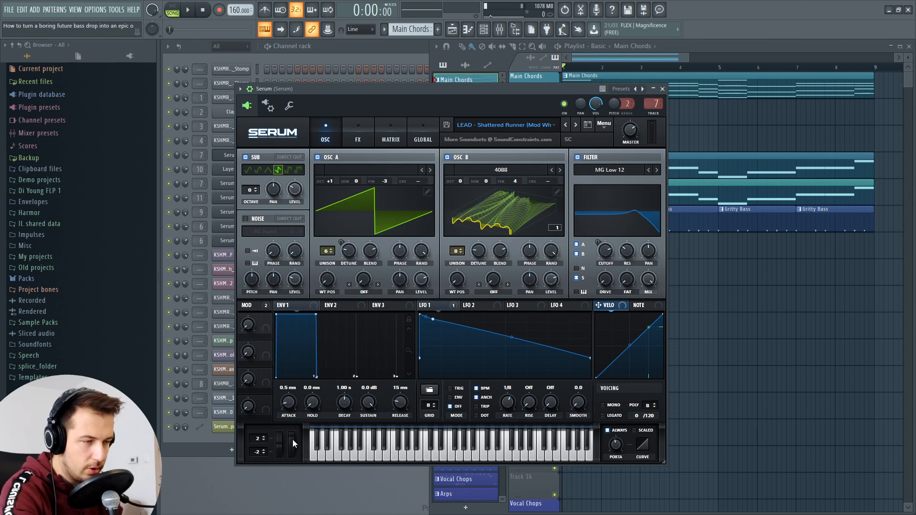
click(662, 89)
Open the Main Chords notes of the Serum channel in the piano roll and play the whole progression
click(386, 157)
click(189, 11)
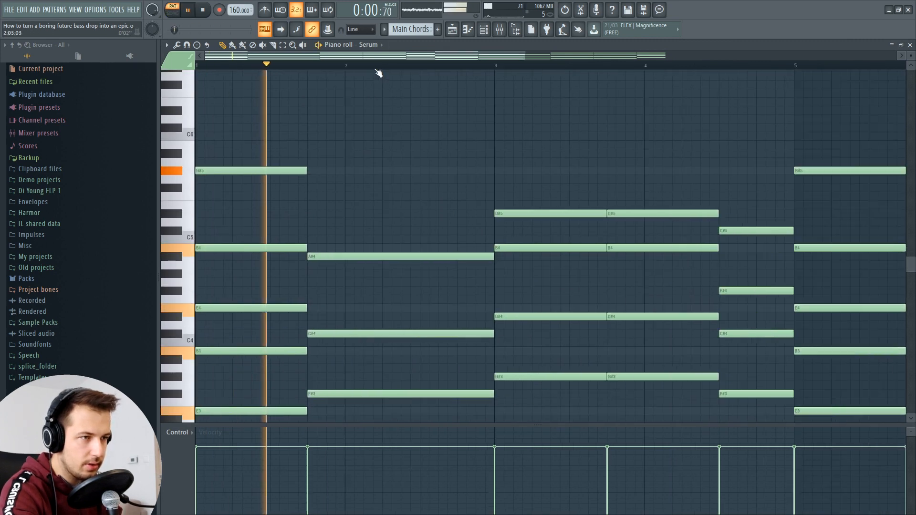
scroll(376, 71, down, 3)
scroll(385, 122, down, 2)
scroll(385, 122, up, 1)
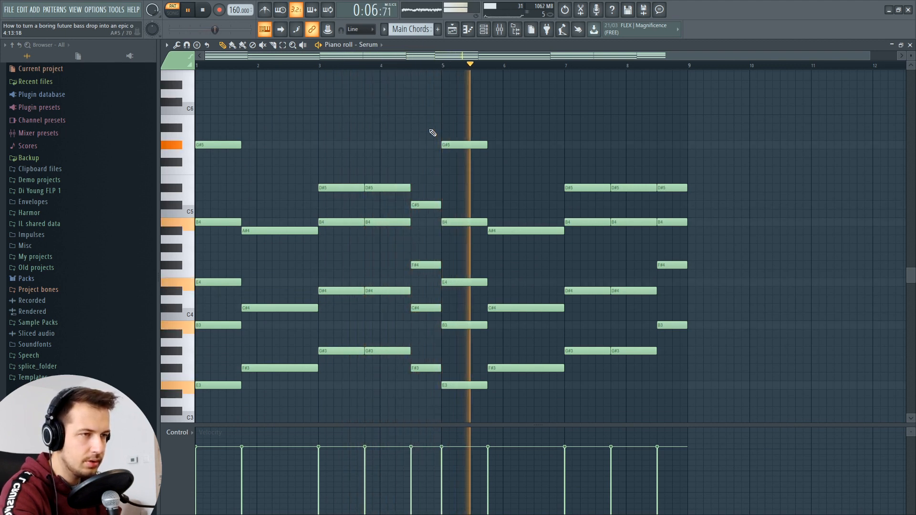
key(space)
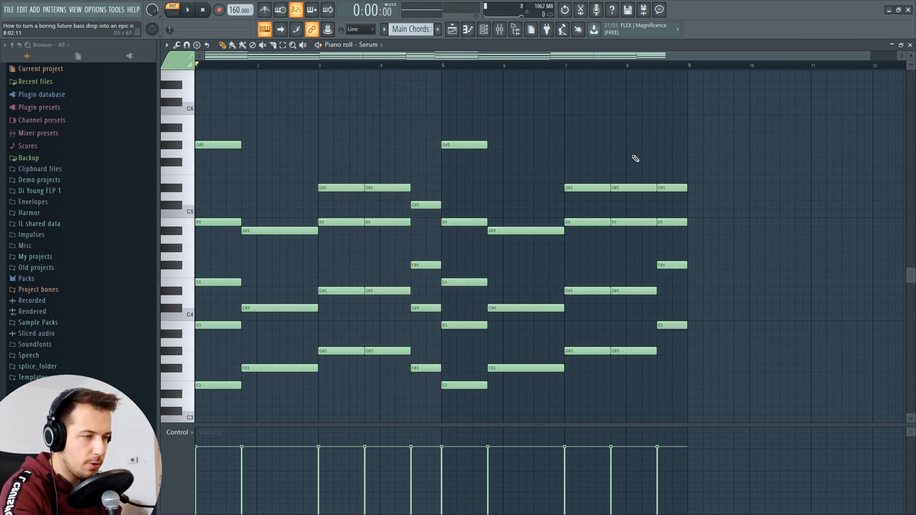
Audition the notes of the first chord one at a time, from E3 up to G#5
click(221, 384)
click(215, 325)
click(214, 282)
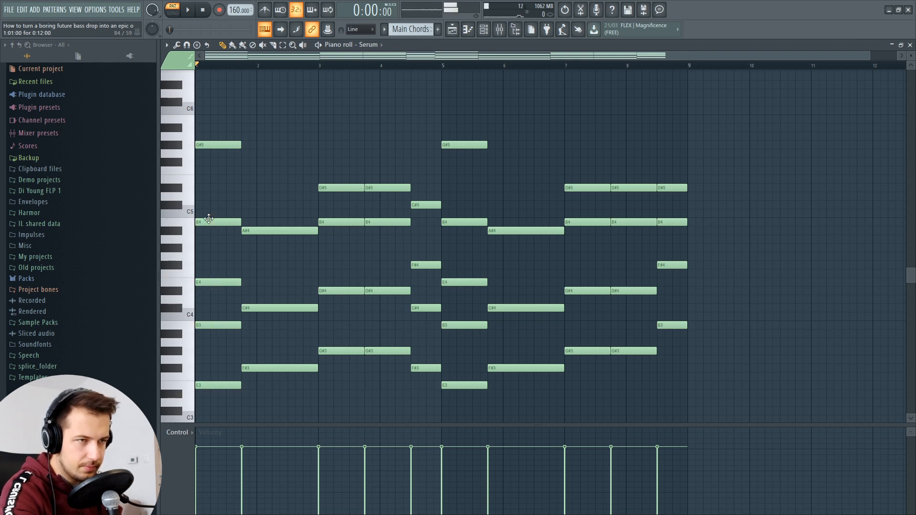
click(202, 145)
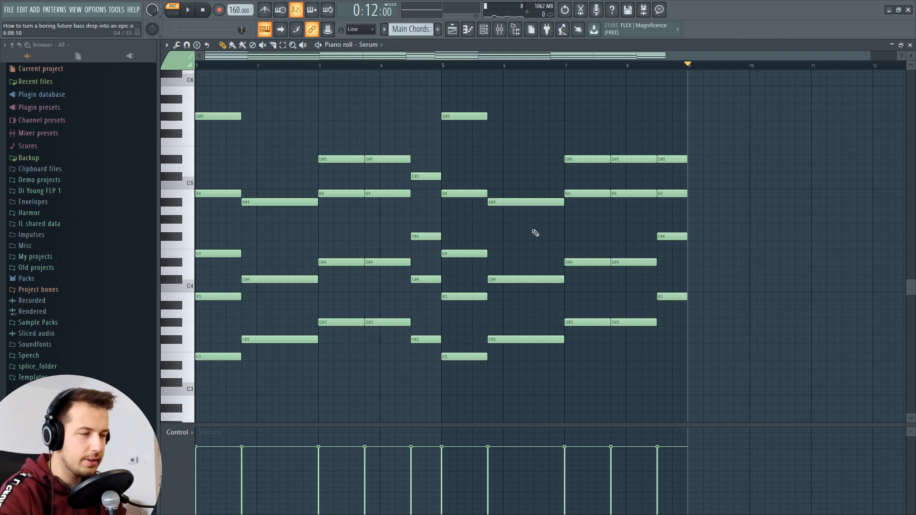
Draw a close-voiced triad of E3, G#3 and B3 in the empty space at bar 13
drag(518, 57, 864, 83)
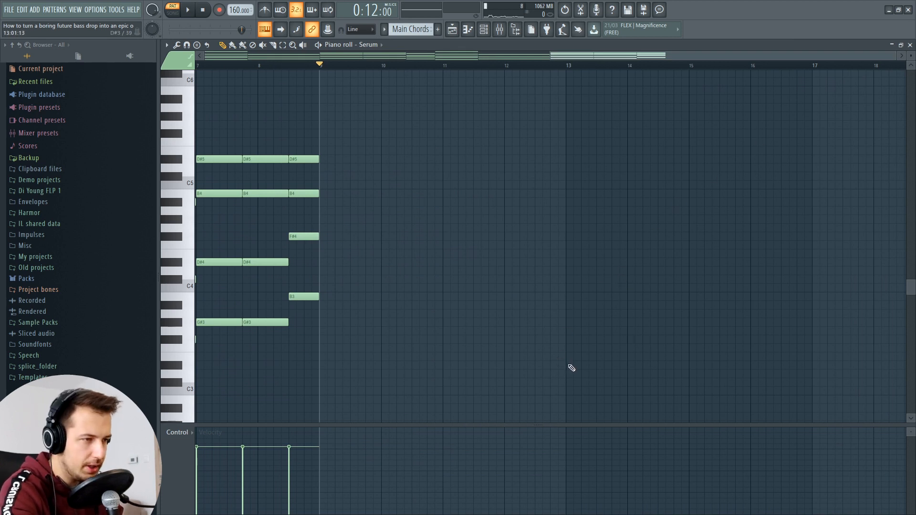
drag(571, 365, 564, 321)
click(572, 296)
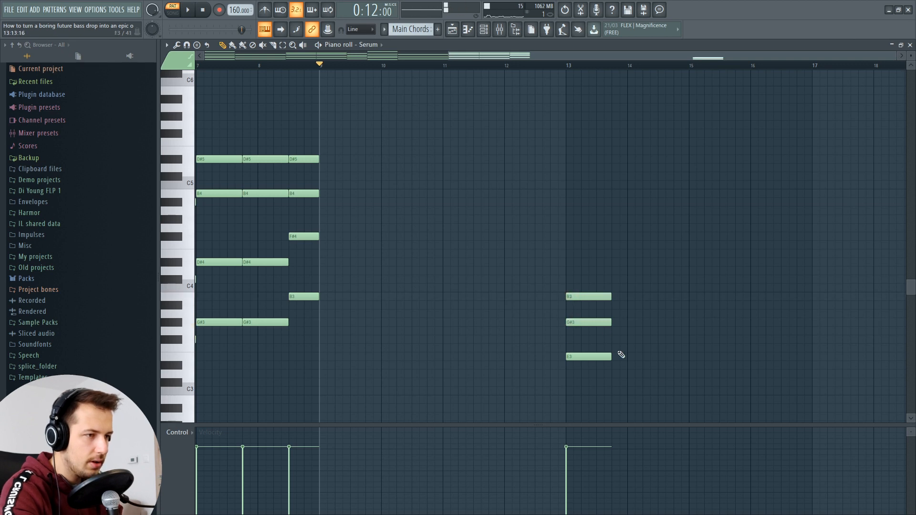
click(587, 360)
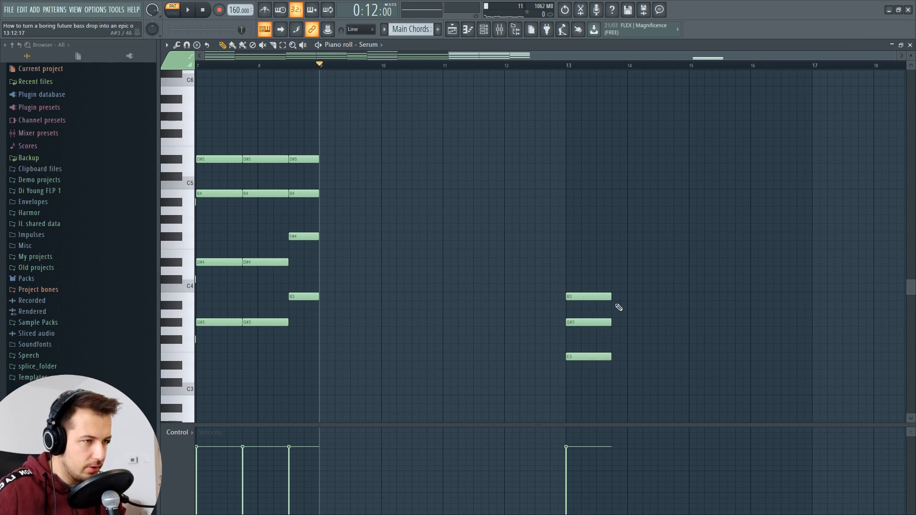
click(602, 296)
Place the playhead at bar 13 and play the triad several times, auditioning its middle note G#3
click(569, 68)
key(space)
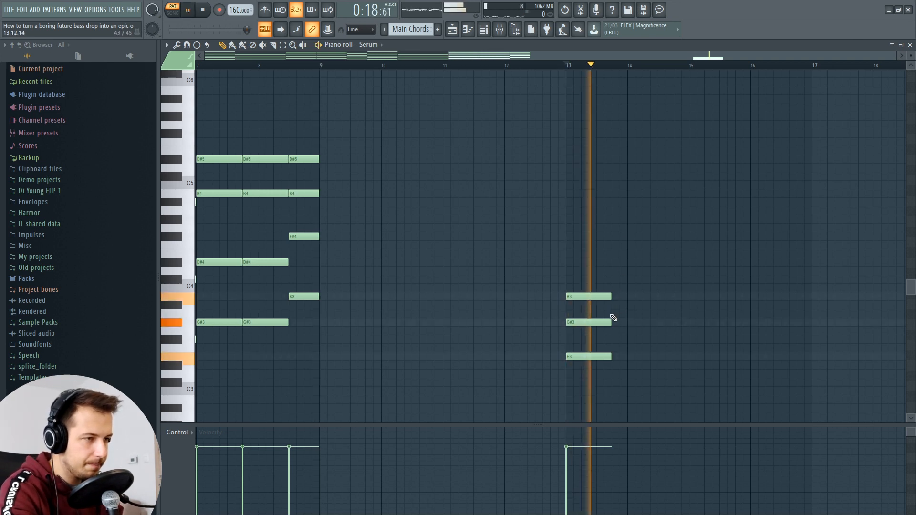
key(space)
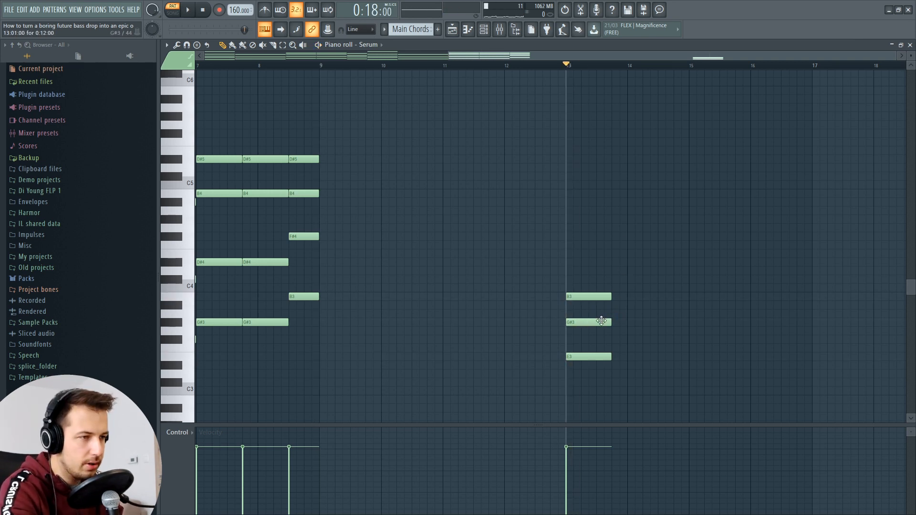
drag(580, 324, 594, 323)
key(space)
key(space)
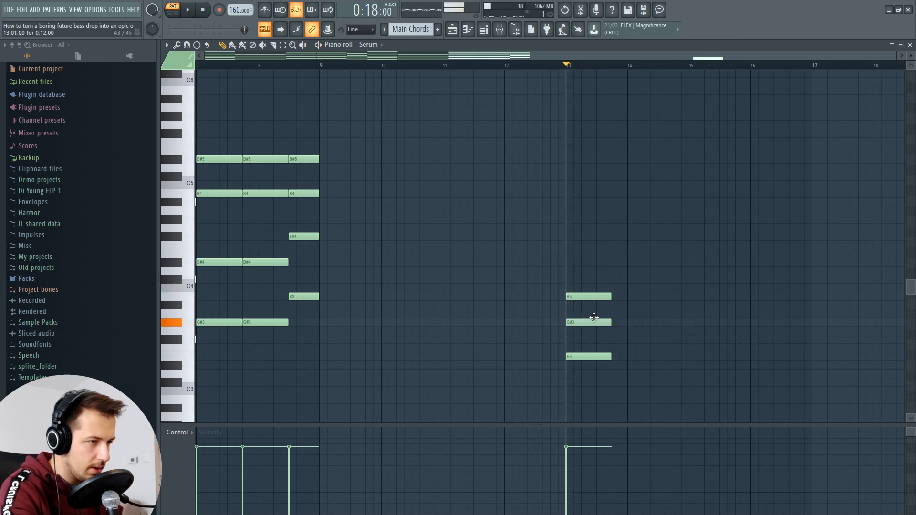
key(space)
key(space)
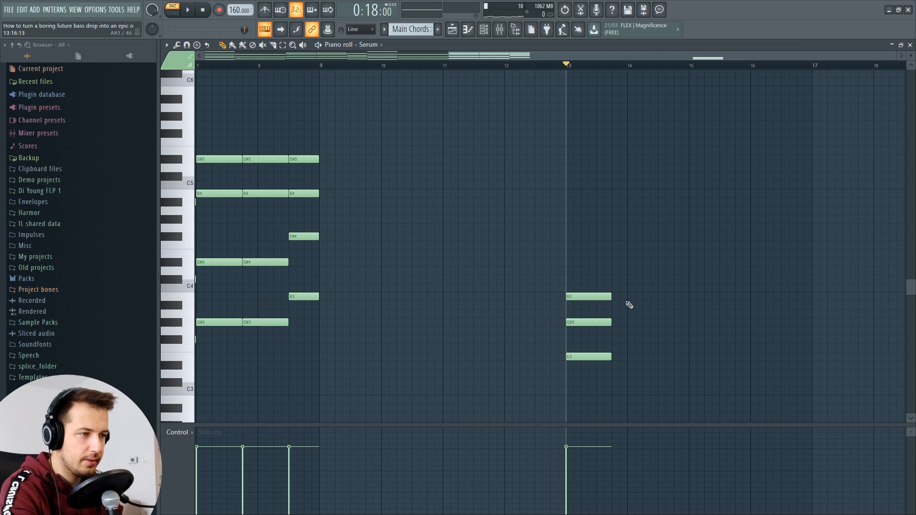
Play the original chord progression from the start for comparison with the test triad
drag(648, 66, 220, 58)
key(space)
key(space)
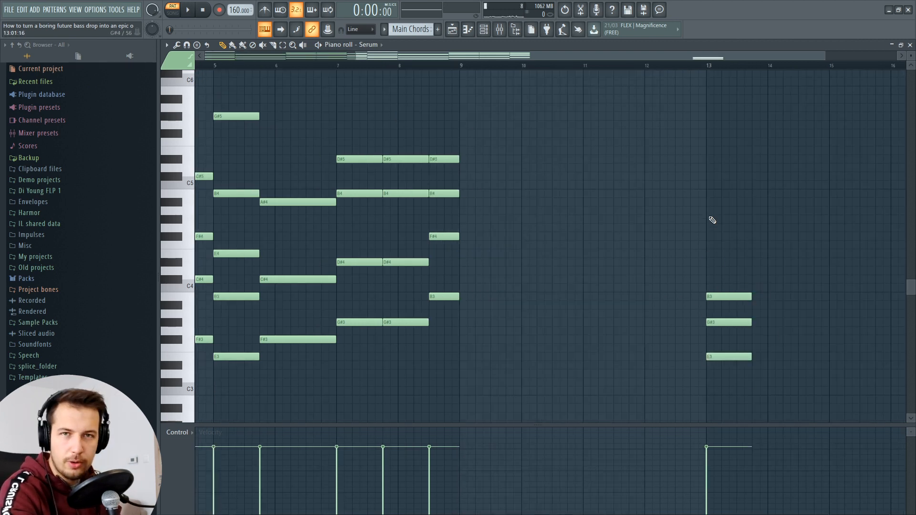
Raise the middle note of the bar 13 triad by one octave to G#4 and deselect it
scroll(668, 333, right, 2)
click(663, 322)
key(ctrl+Up)
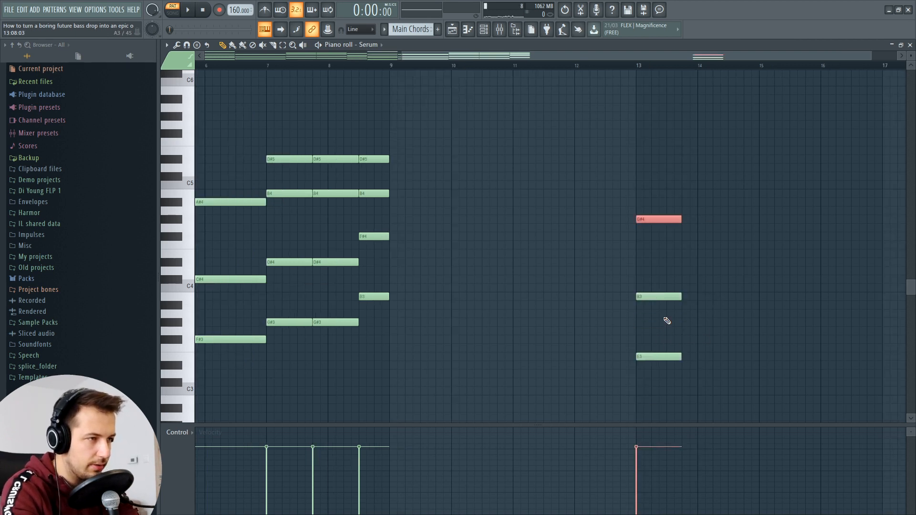
key(ctrl+d)
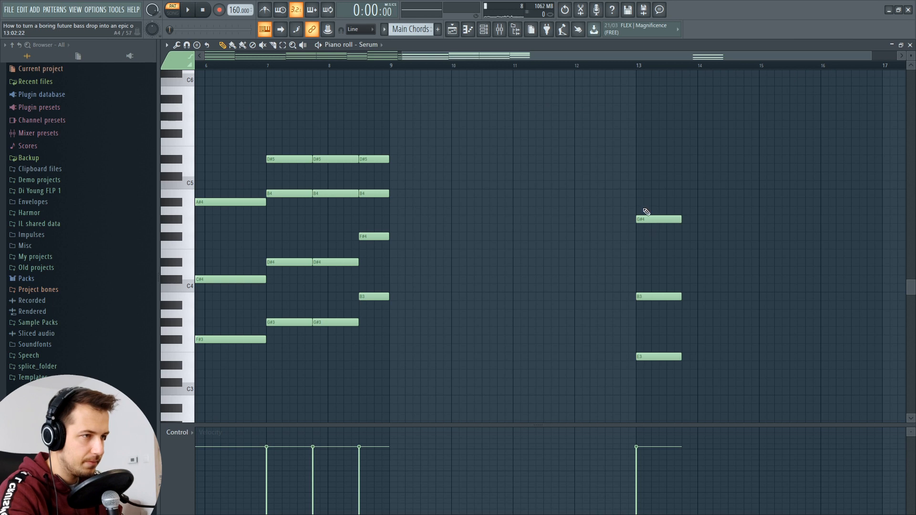
Add B4 and E5 above the bar 13 chord and play the wider voicing
click(640, 194)
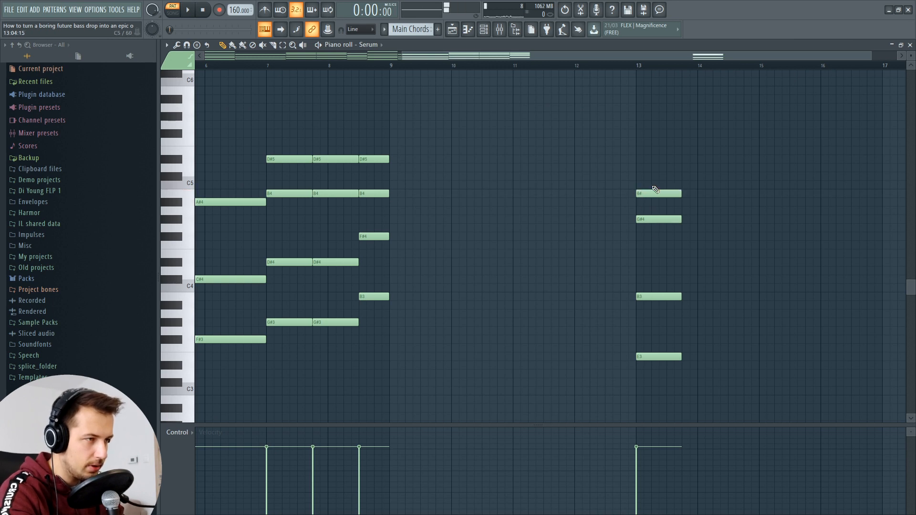
click(638, 152)
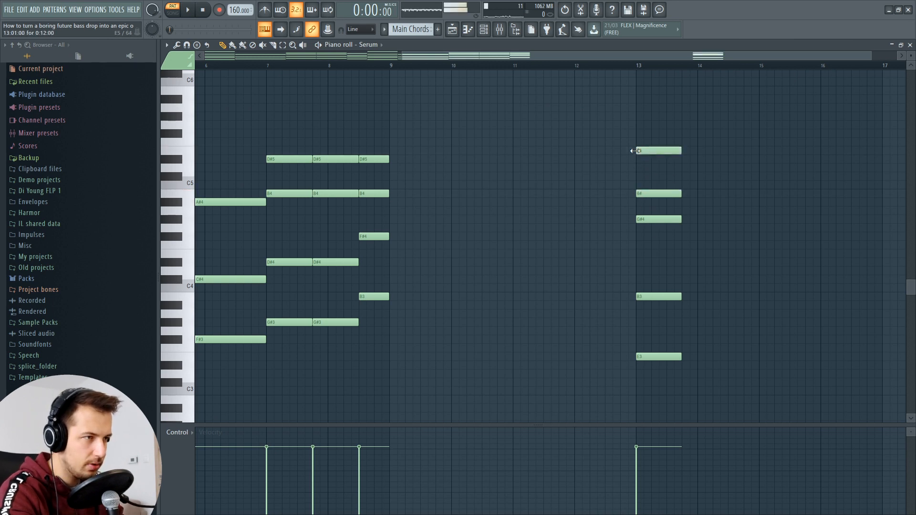
key(space)
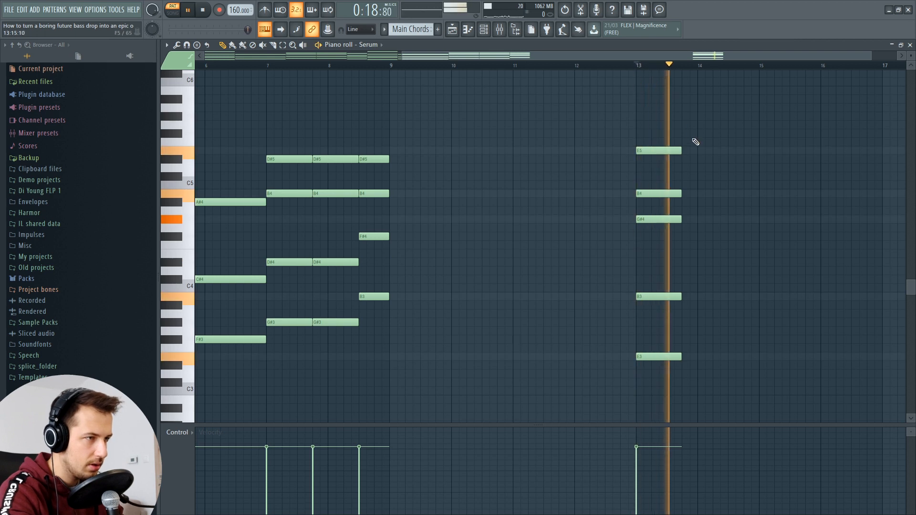
key(space)
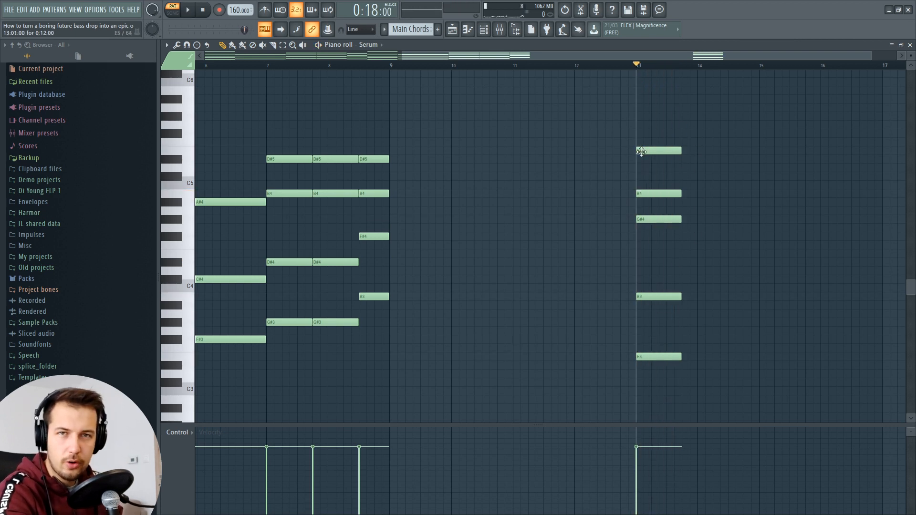
Extend the bar 13 chord upward with G#5 and B5, playing it after each added note
scroll(628, 166, up, 2)
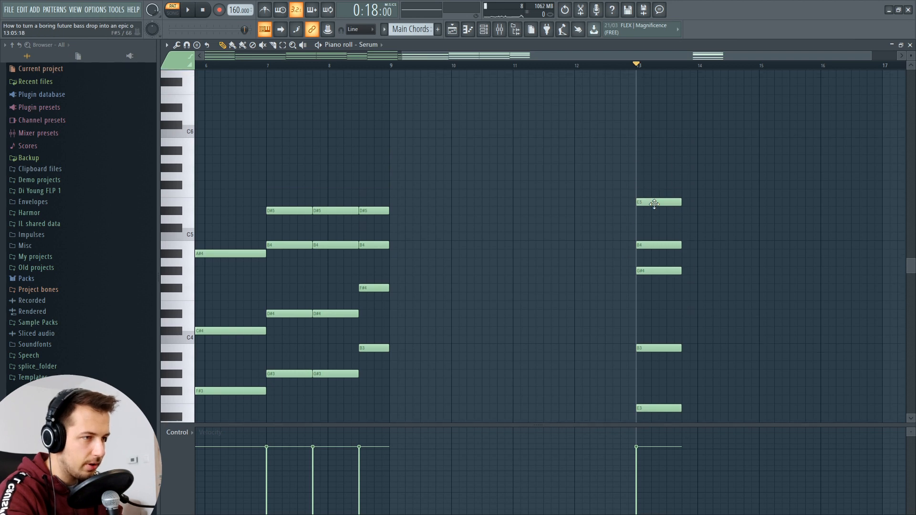
scroll(674, 183, down, 2)
scroll(672, 187, up, 2)
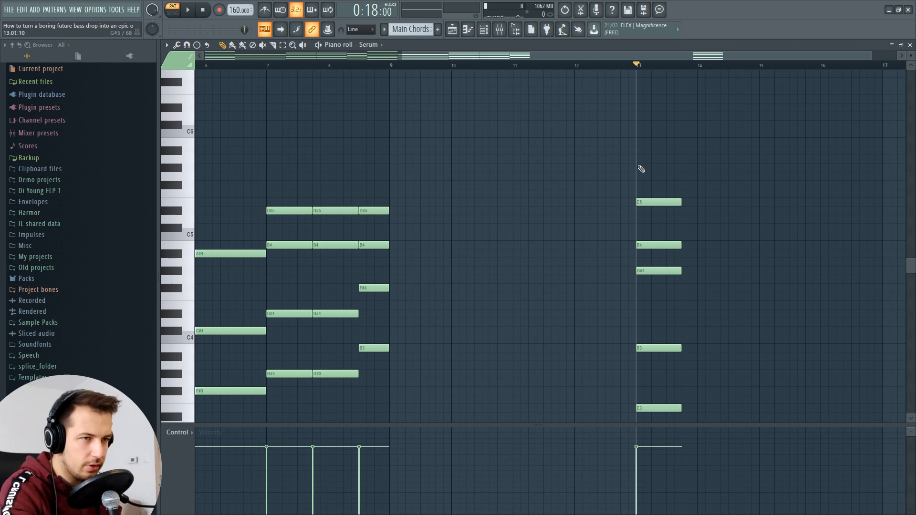
click(641, 169)
key(space)
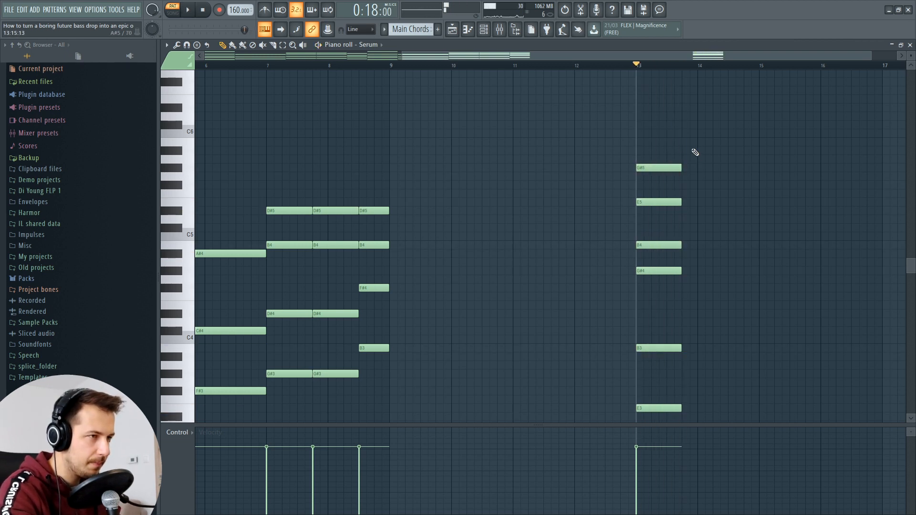
click(645, 141)
key(space)
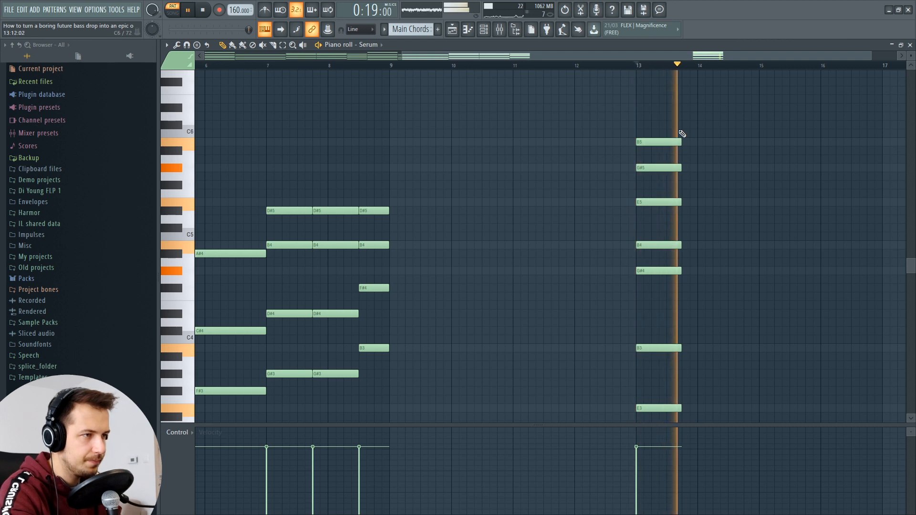
key(space)
Delete every bar 13 note above B3 and draw a G3 between the remaining E3 and B3
scroll(667, 177, down, 1)
right_click(672, 116)
right_click(669, 142)
right_click(666, 176)
right_click(664, 219)
right_click(661, 245)
click(646, 351)
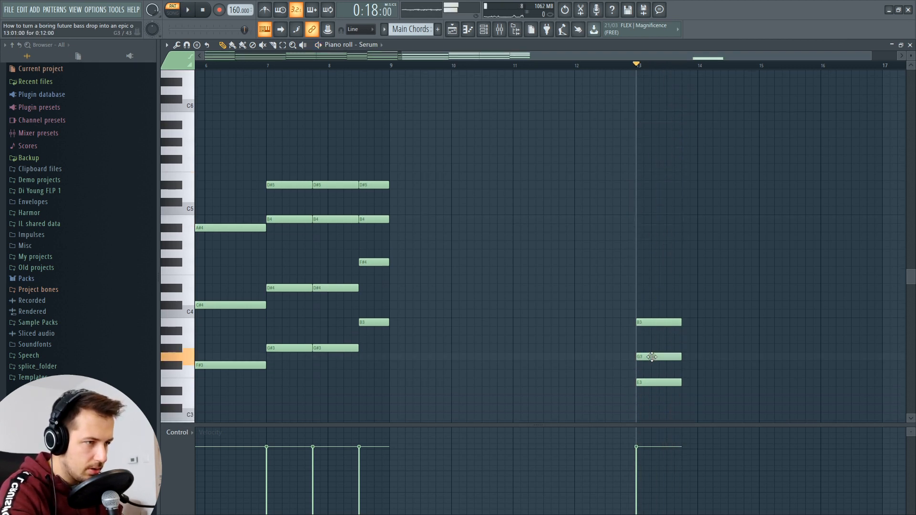
Delete the three remaining test notes at bar 13
right_click(659, 322)
right_click(659, 348)
right_click(660, 382)
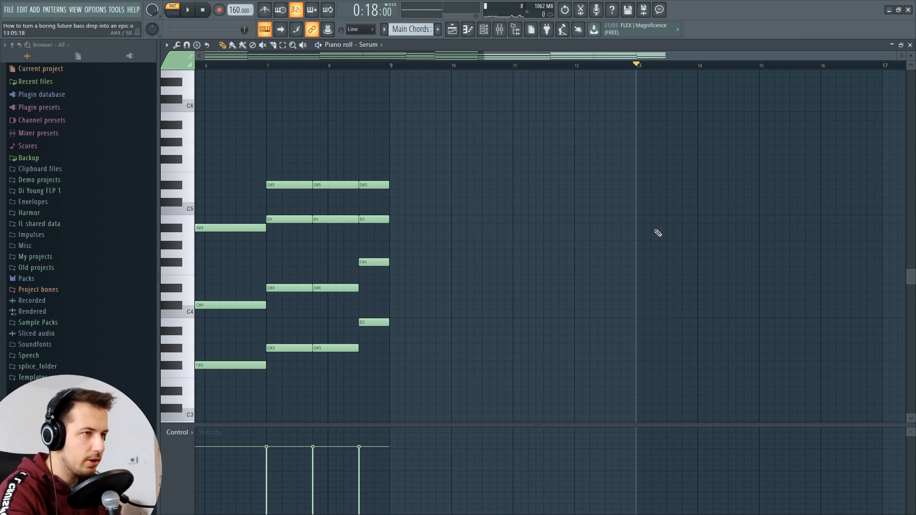
Return to the start of the Main Chords pattern and play its original notes
drag(695, 56, 369, 68)
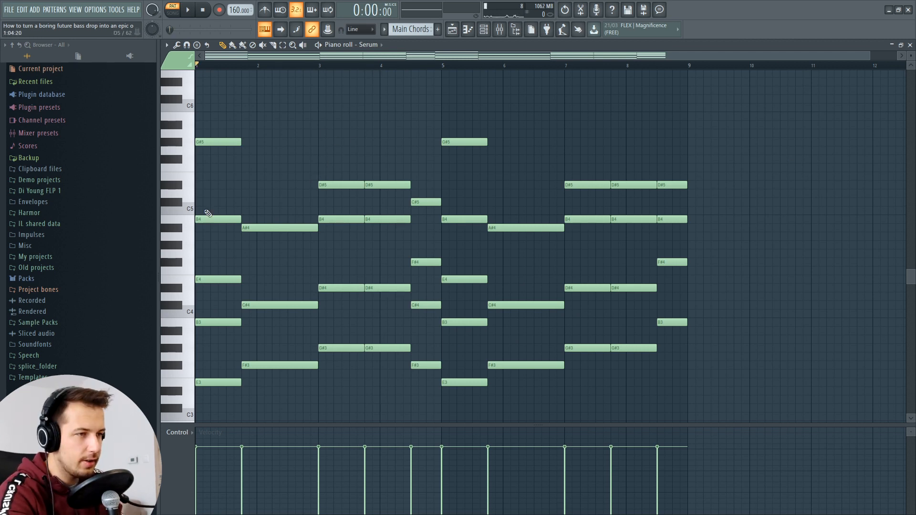
key(space)
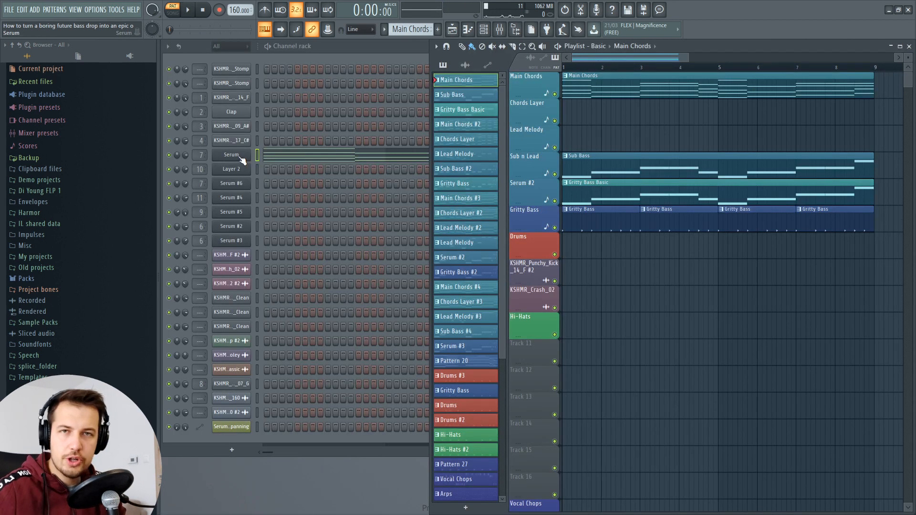
Open the main chords' Serum synth and bring the channel rack in front of it
click(241, 158)
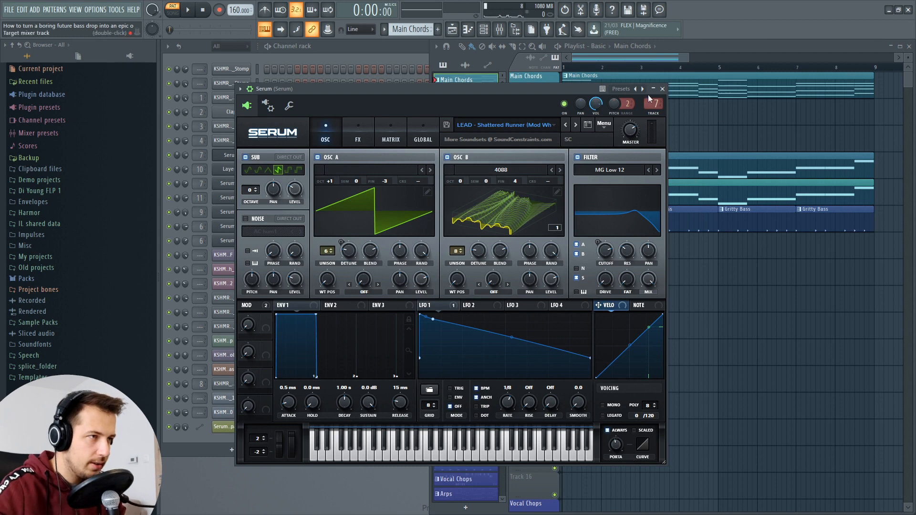
click(337, 50)
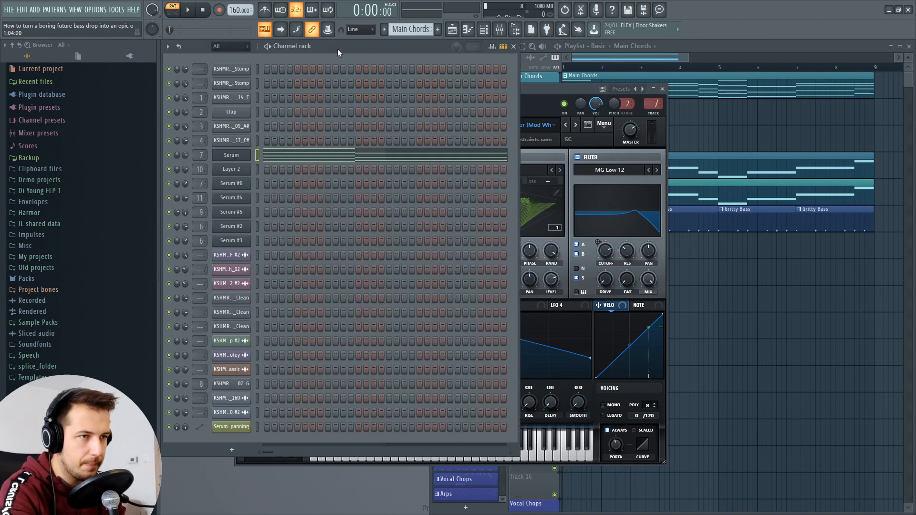
View the Main Chords notes of the Serum channel in the piano roll, play them, and return to the playlist
click(282, 159)
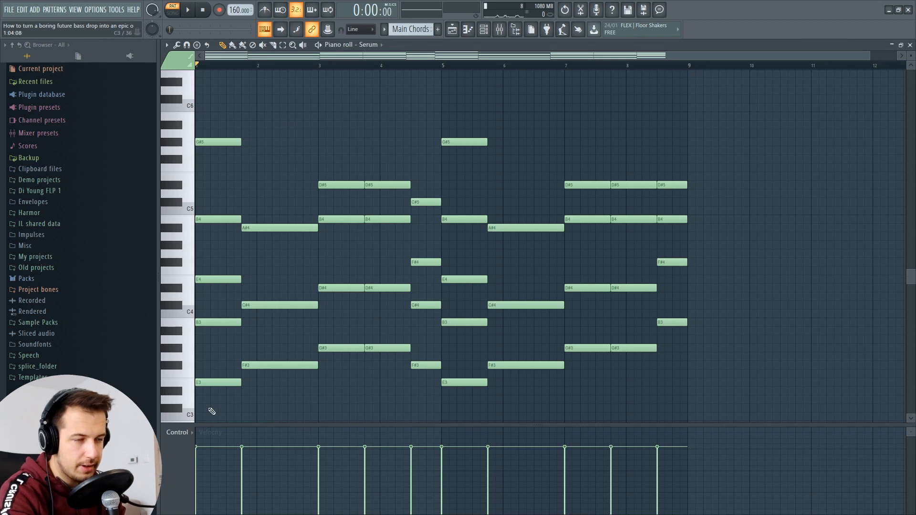
key(space)
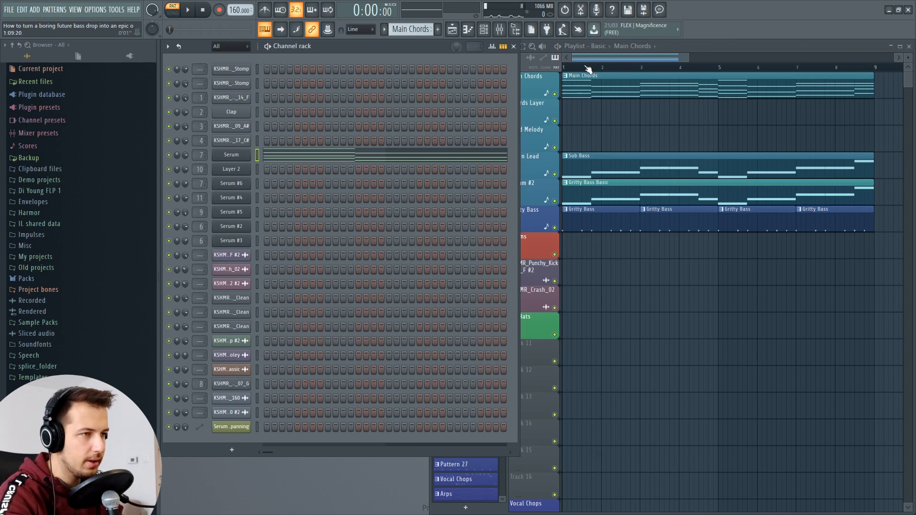
click(572, 65)
Inspect the Fruity Stereo Shaper, Fruity Parametric EQ 2 and Fruity Reeverb on the main chords' Serum mixer track
key(F9)
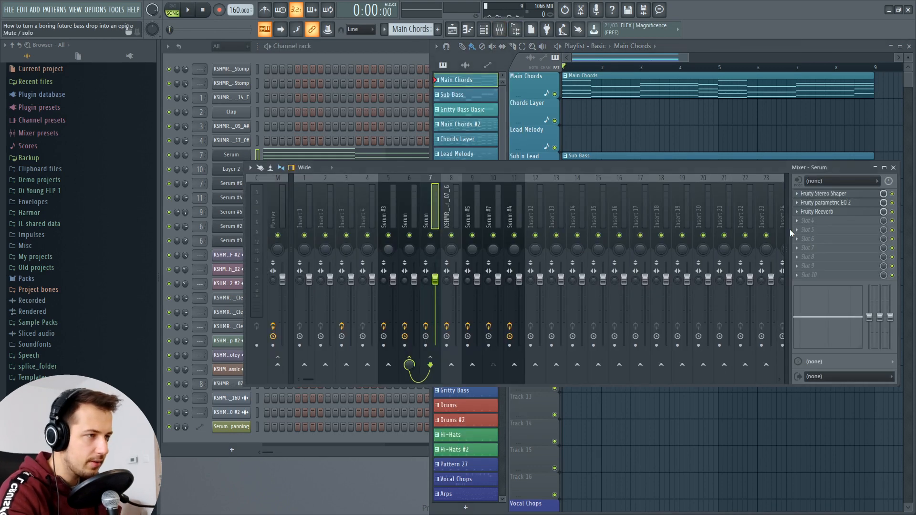
click(822, 193)
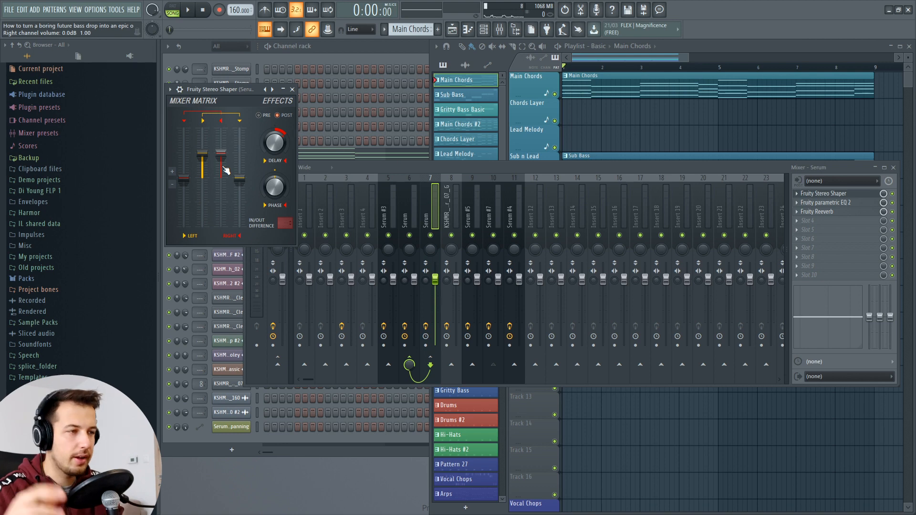
click(293, 89)
click(826, 202)
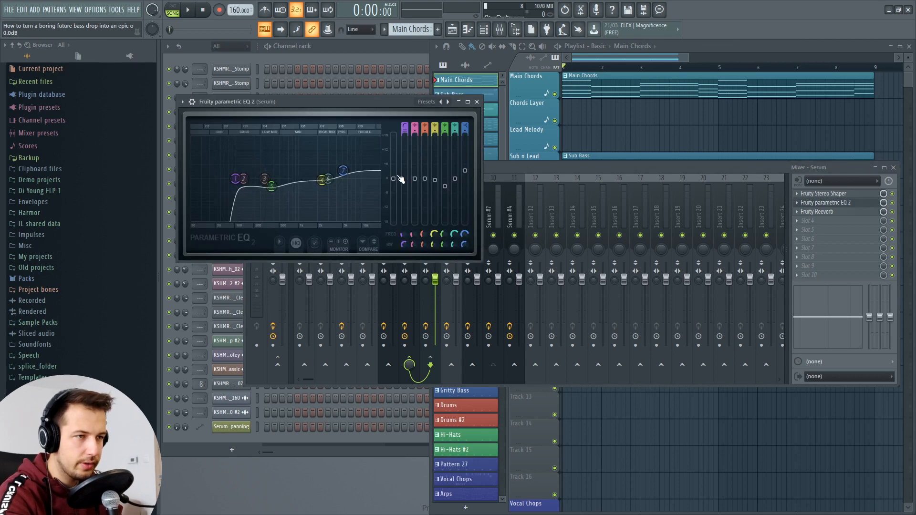
click(477, 102)
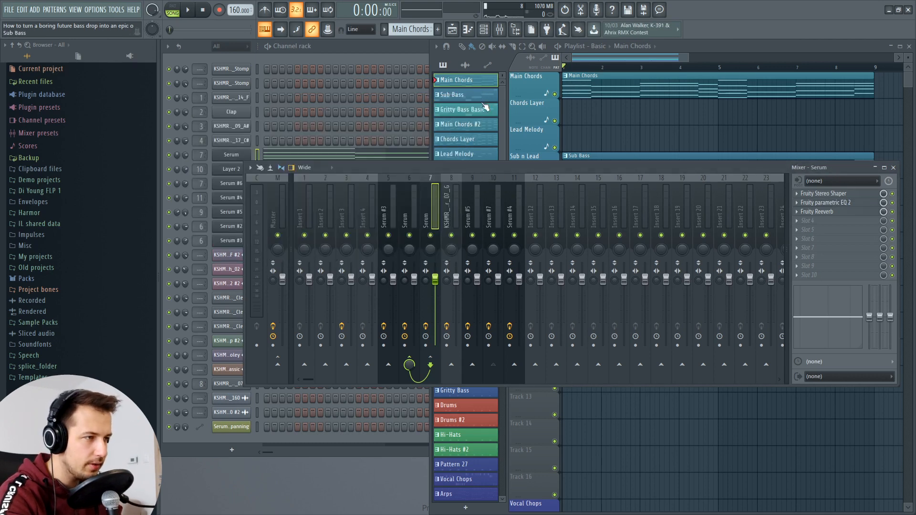
click(817, 211)
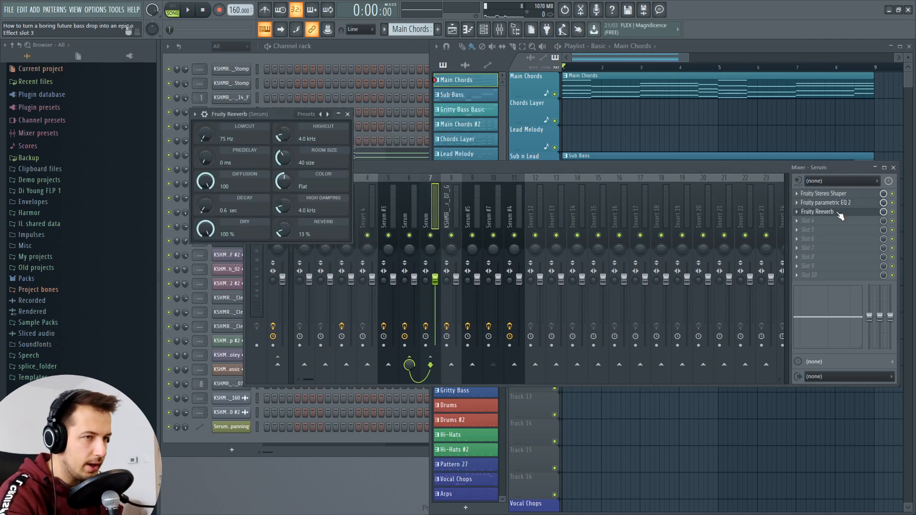
click(348, 115)
key(F9)
Solo the Sub n Lead track, select its Sub Bass clip and play it briefly
right_click(554, 175)
click(569, 168)
key(space)
key(space)
Open the Serum #2 synth behind the sub bass, check its preset and filter, and close it
click(232, 226)
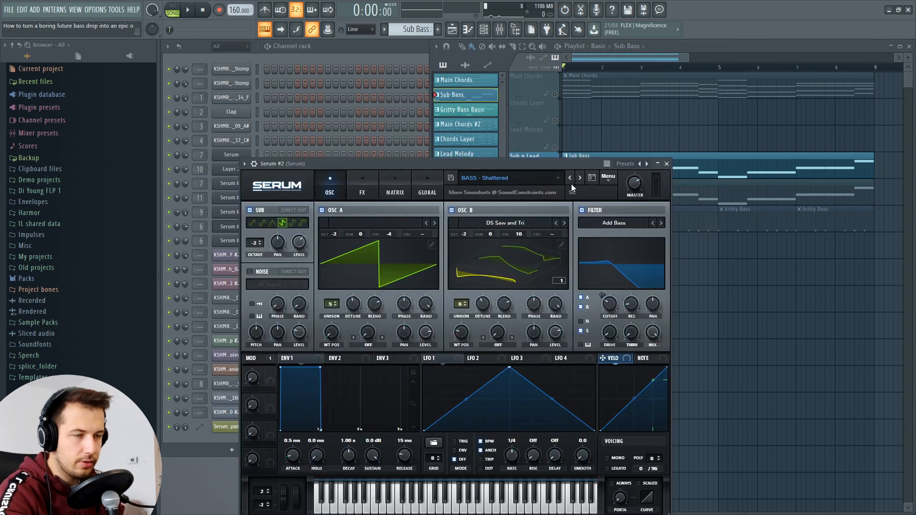
click(505, 184)
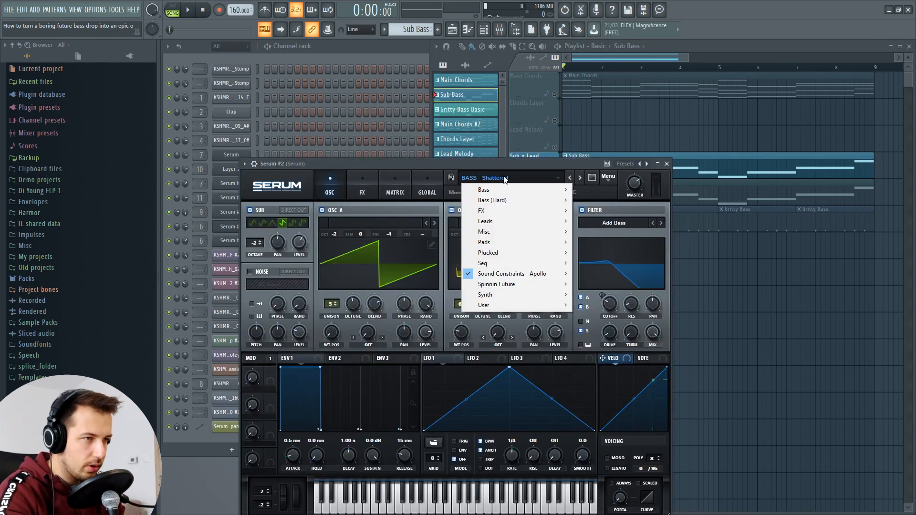
click(504, 165)
click(666, 163)
click(234, 227)
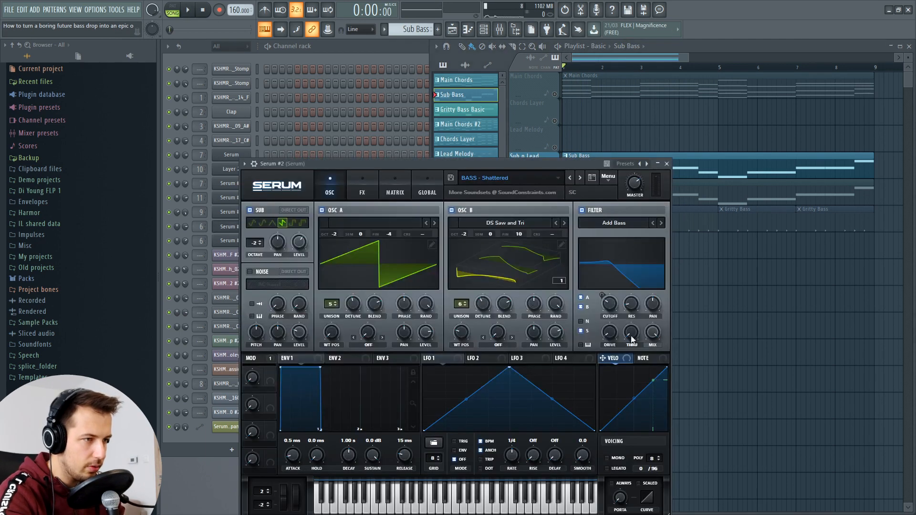
click(667, 164)
Play the soloed sub bass and view its notes in the piano roll
key(space)
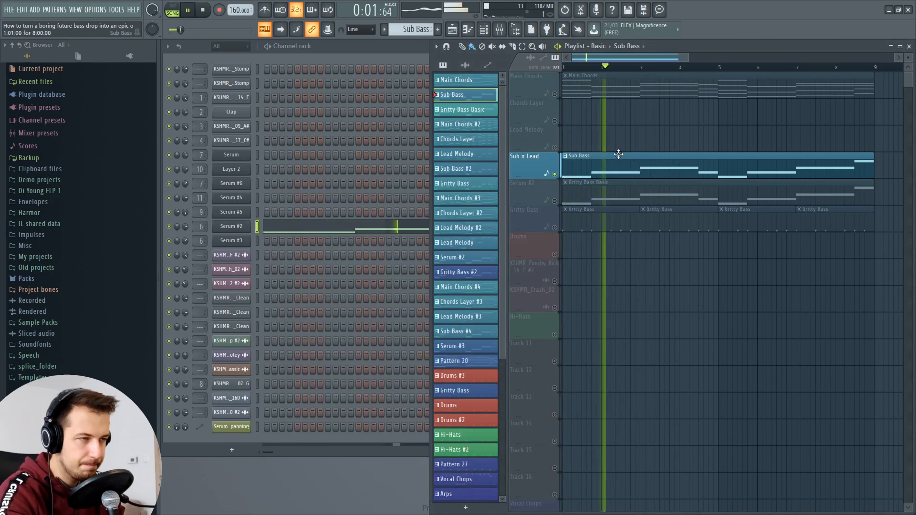
key(space)
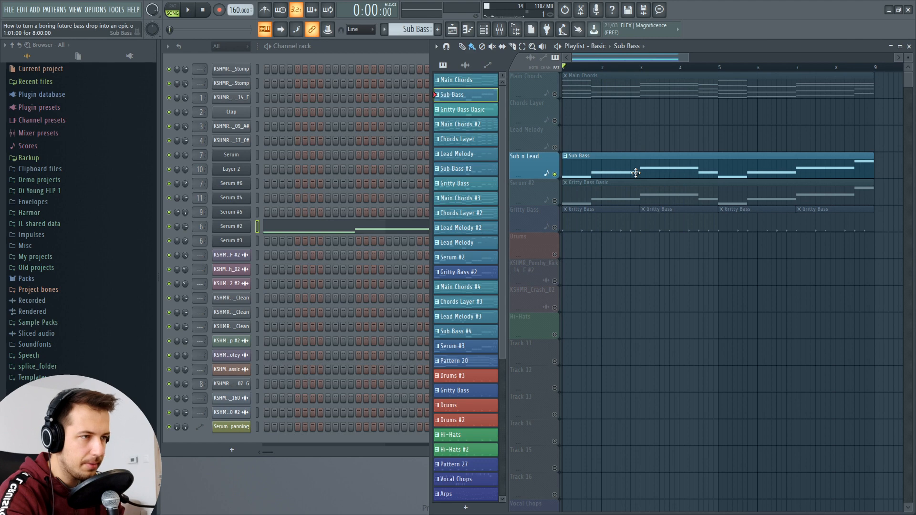
click(338, 231)
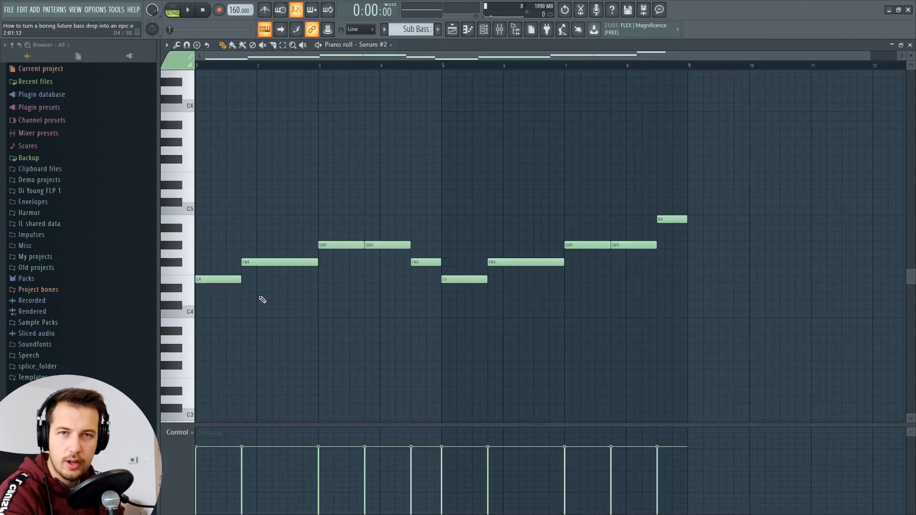
key(Escape)
Solo the Gritty Bass Basic track, check the preset in its Serum #3 synth, and play the bass alone
right_click(554, 201)
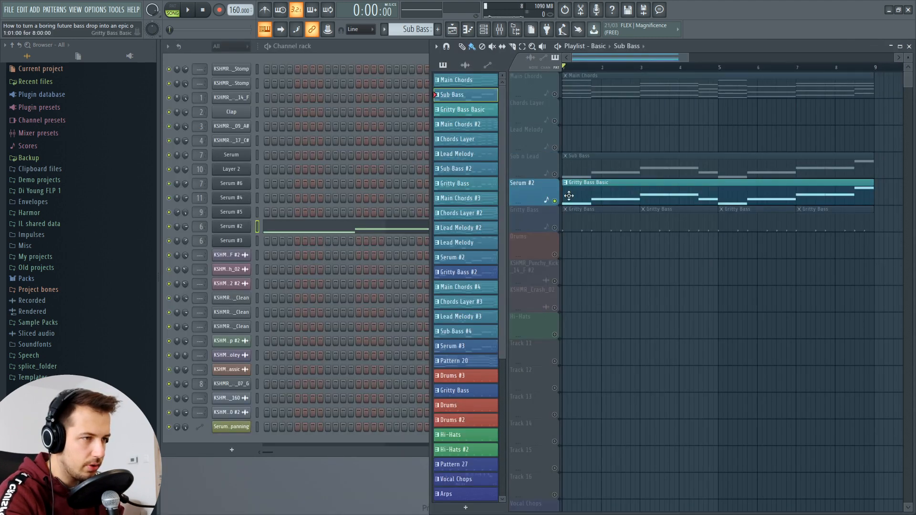
click(607, 202)
click(231, 241)
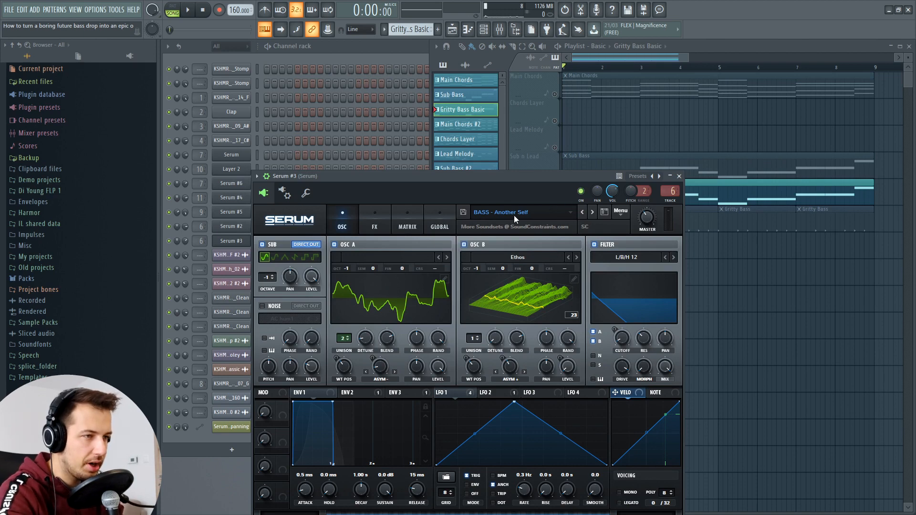
click(679, 176)
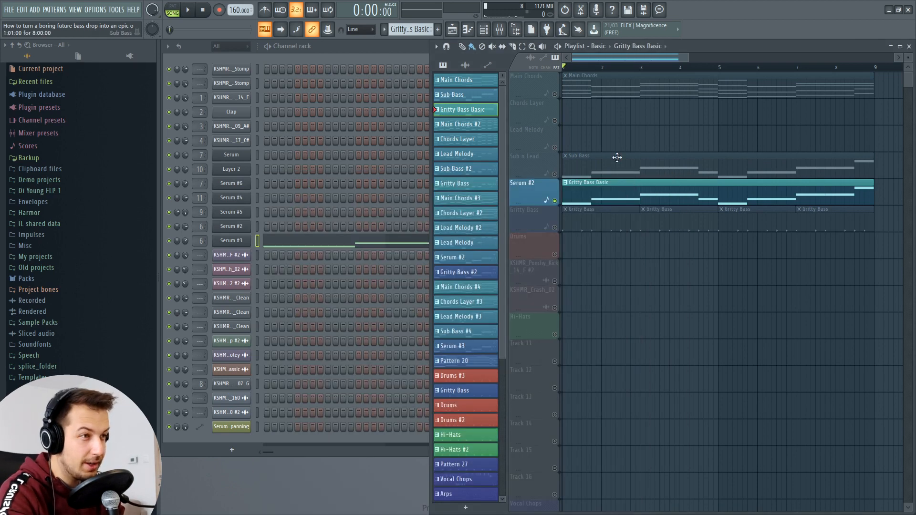
key(space)
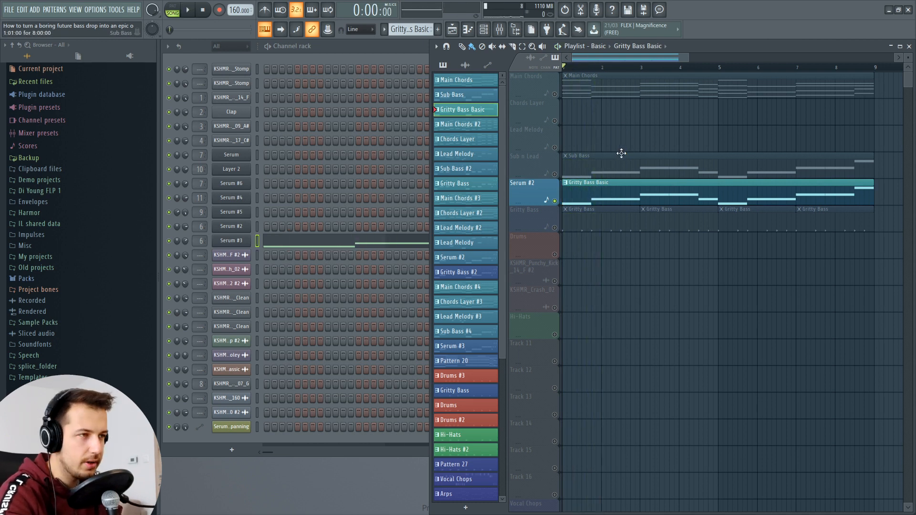
Solo and play the Main Chords, and play them again with the Gritty Bass Basic track enabled
click(562, 95)
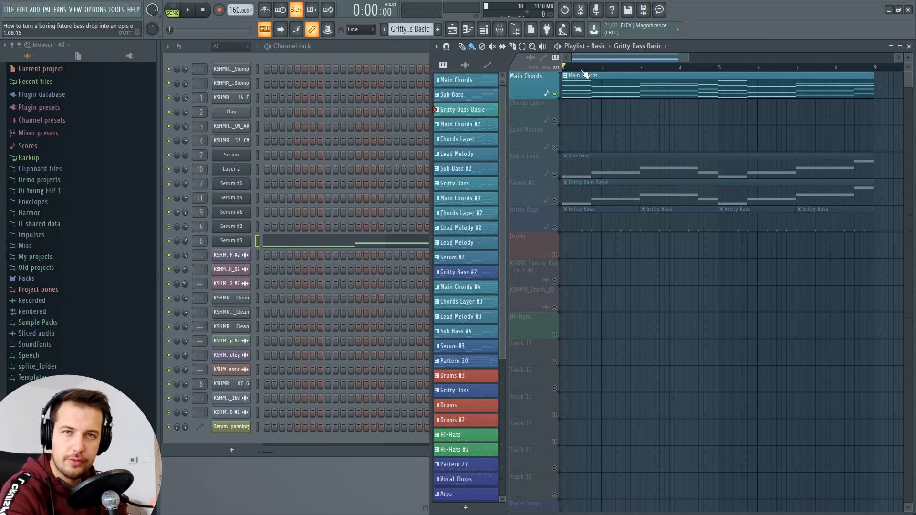
key(space)
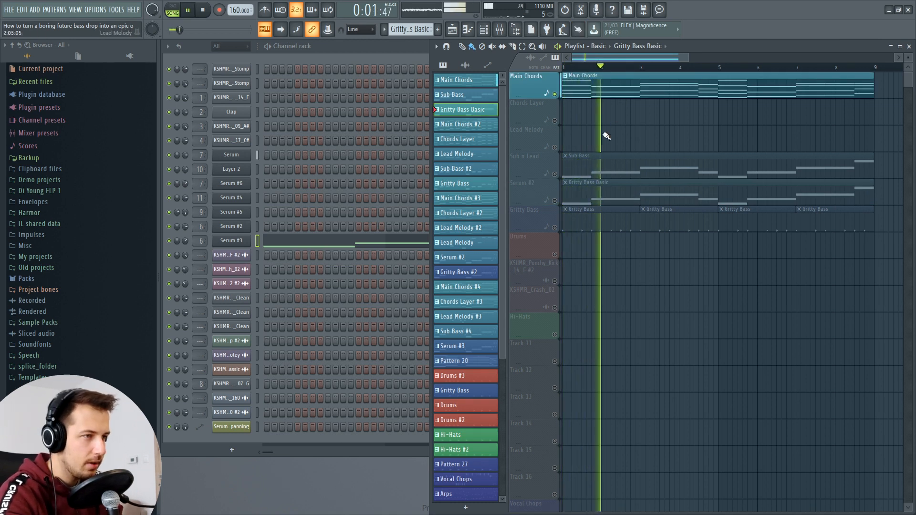
click(562, 199)
key(space)
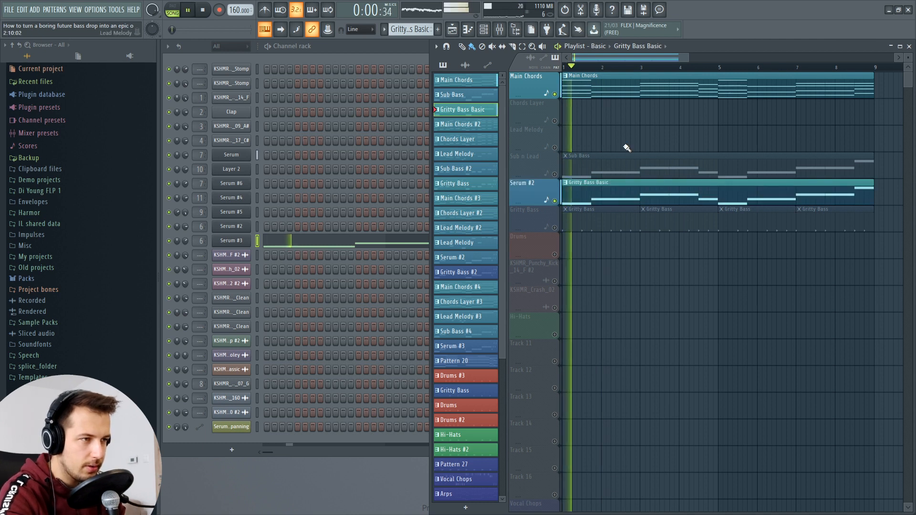
key(space)
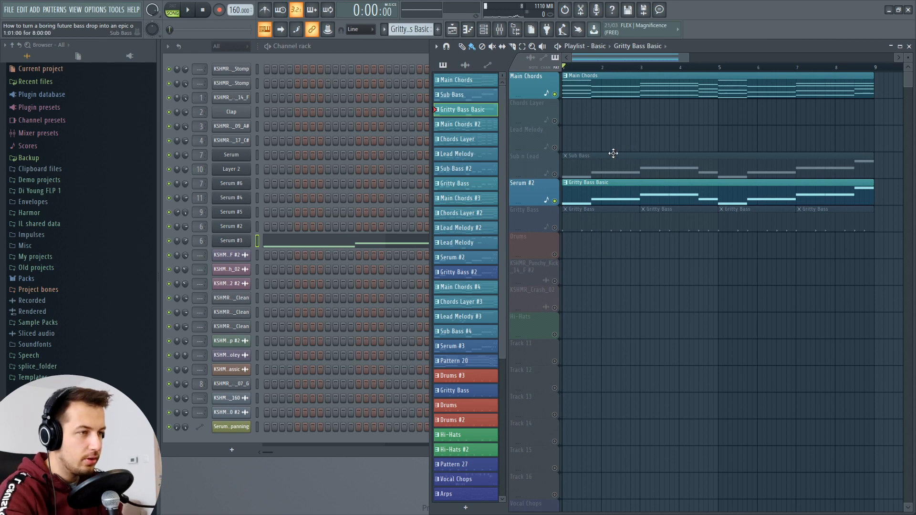
Compare the main chords by playing them with the Gritty Bass Basic track muted and unmuted
click(555, 201)
key(space)
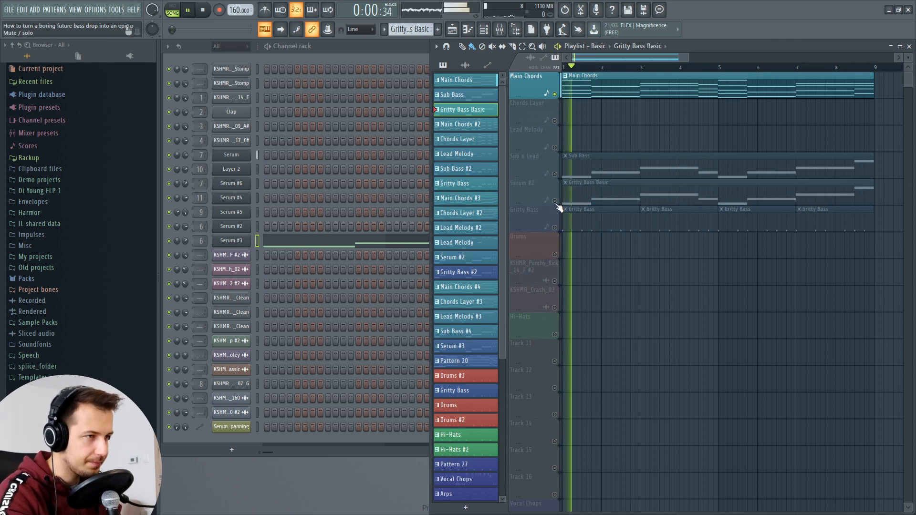
key(space)
click(555, 203)
key(space)
key(space)
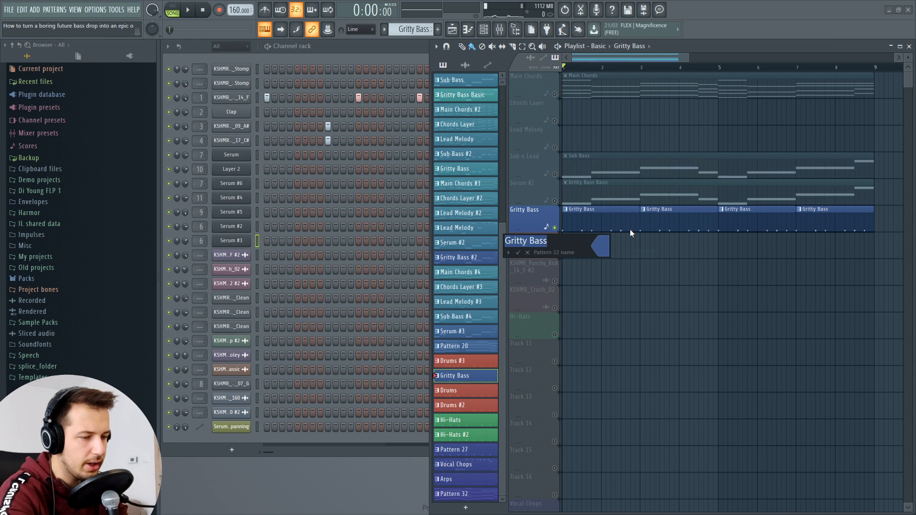
Rename the pattern of the soloed Gritty Bass track's clips as Drums and play it
text(Drums)
key(Return)
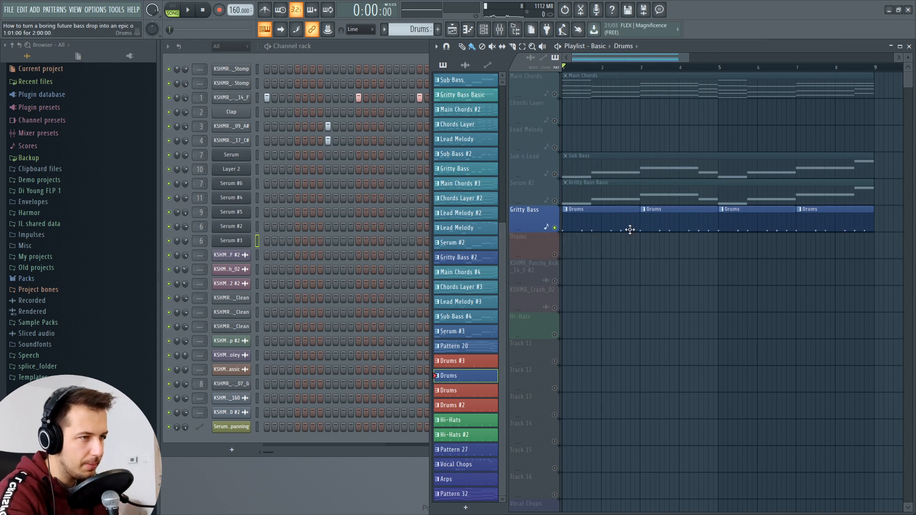
key(space)
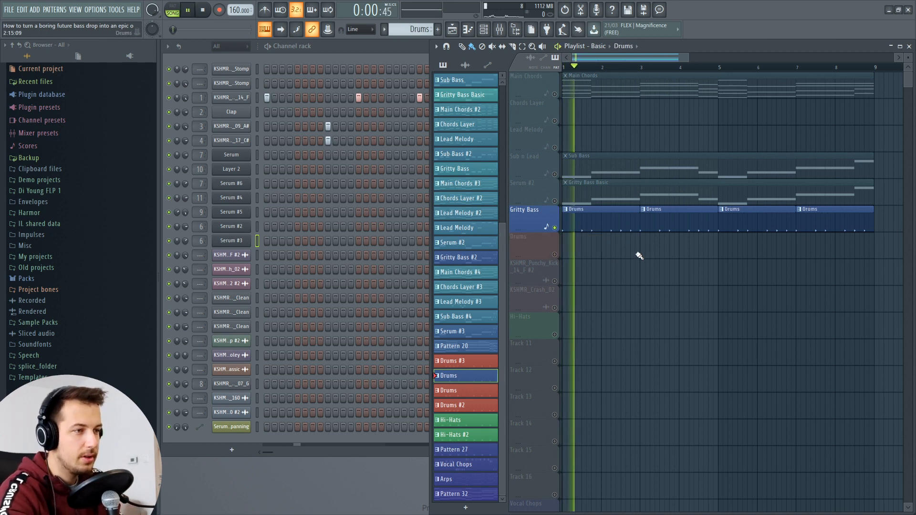
Open the three sample channels used by the Drums pattern one after another to inspect their sounds
click(370, 48)
key(space)
click(228, 99)
click(509, 165)
click(243, 128)
click(260, 262)
click(430, 88)
click(233, 140)
click(338, 297)
click(441, 102)
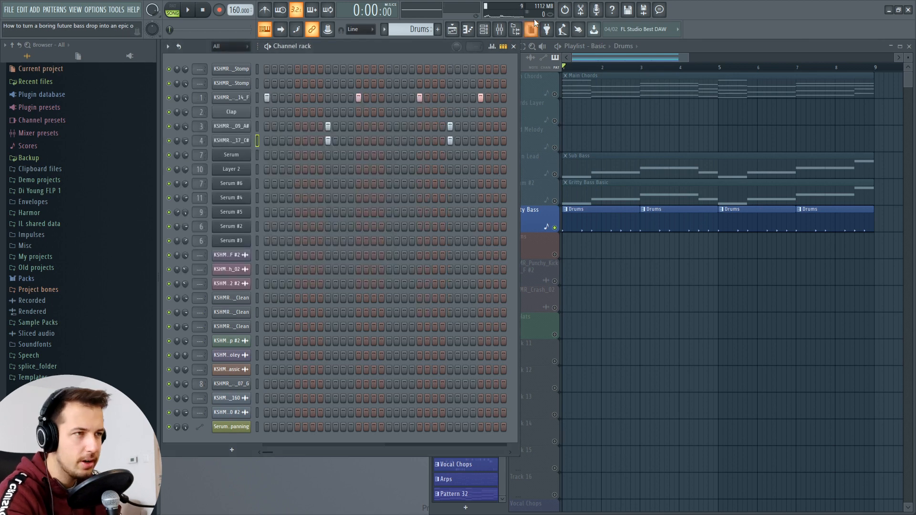
Inspect the Fruity Reeverb and Fruity Parametric EQ 2 on mixer Insert 3, then close the mixer
click(500, 30)
click(344, 210)
click(817, 194)
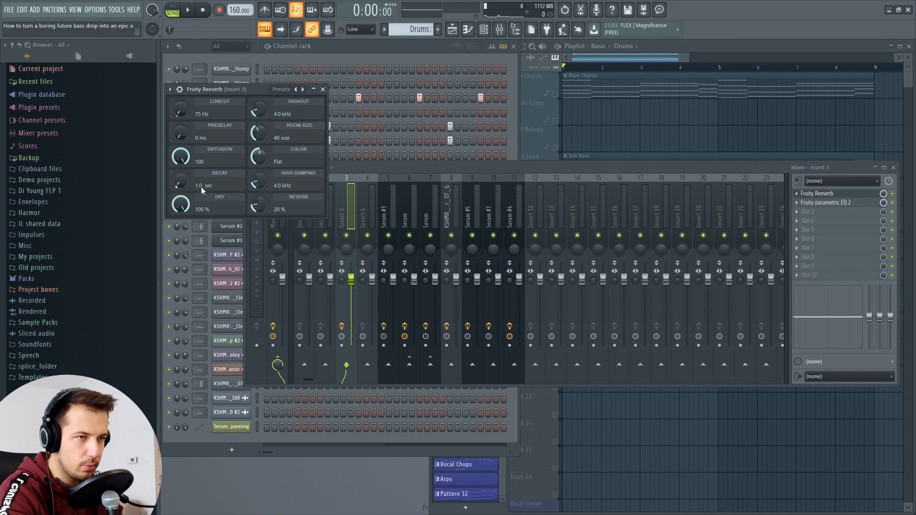
click(323, 89)
click(826, 202)
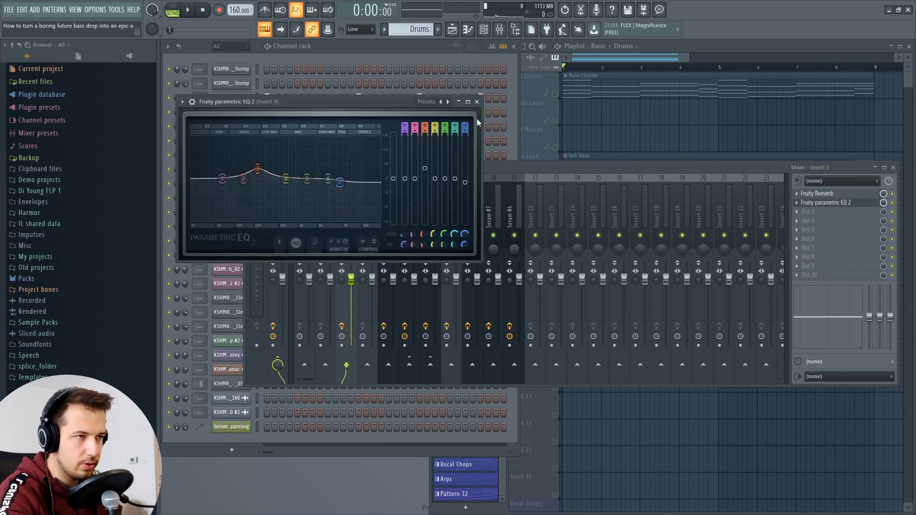
click(476, 102)
click(892, 167)
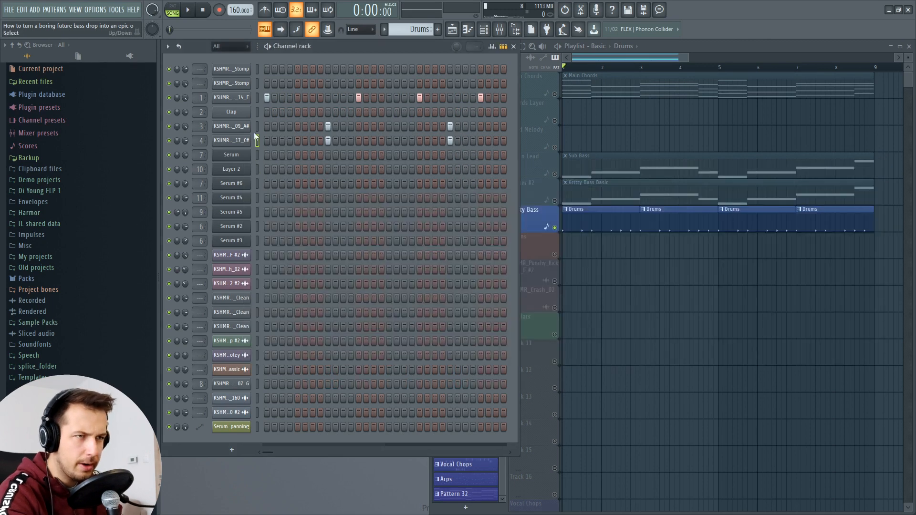
Play the Drums pattern on its own in pattern mode
click(173, 6)
click(188, 10)
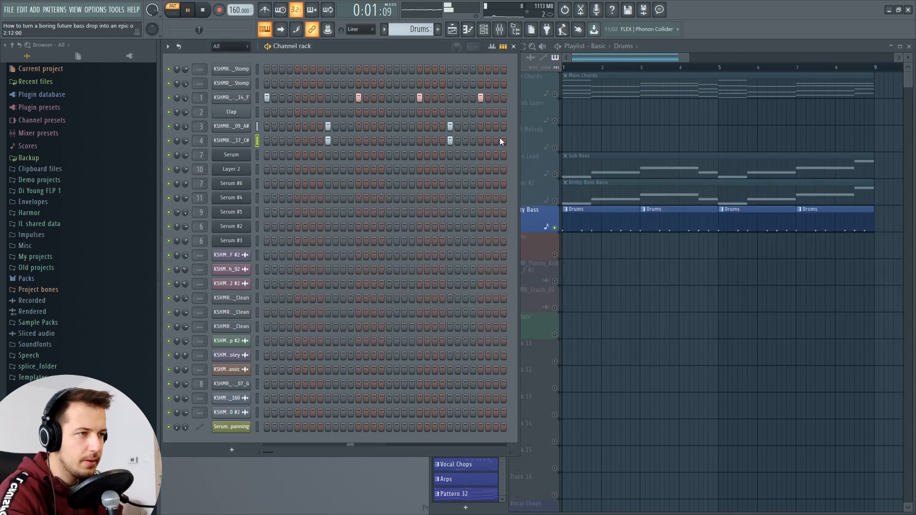
click(555, 183)
key(space)
Unmute all playlist tracks and switch playback back to song mode
right_click(555, 174)
right_click(556, 174)
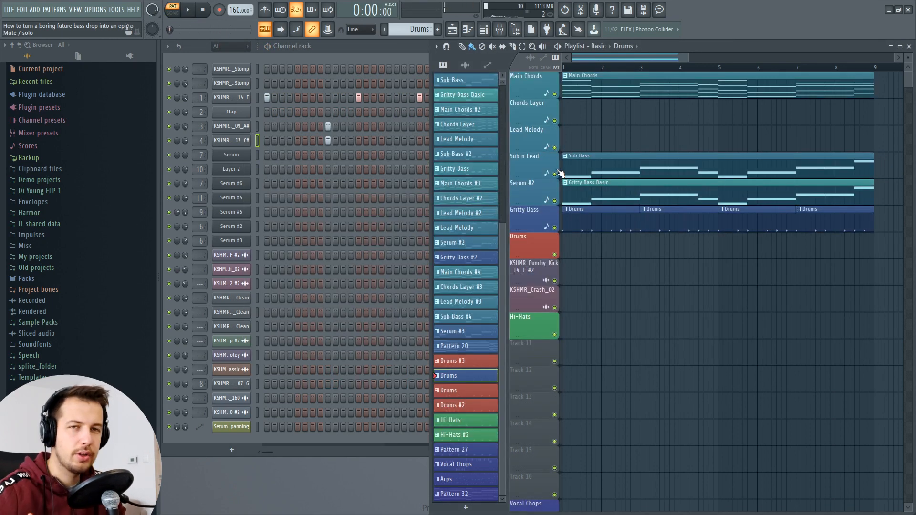
key(l)
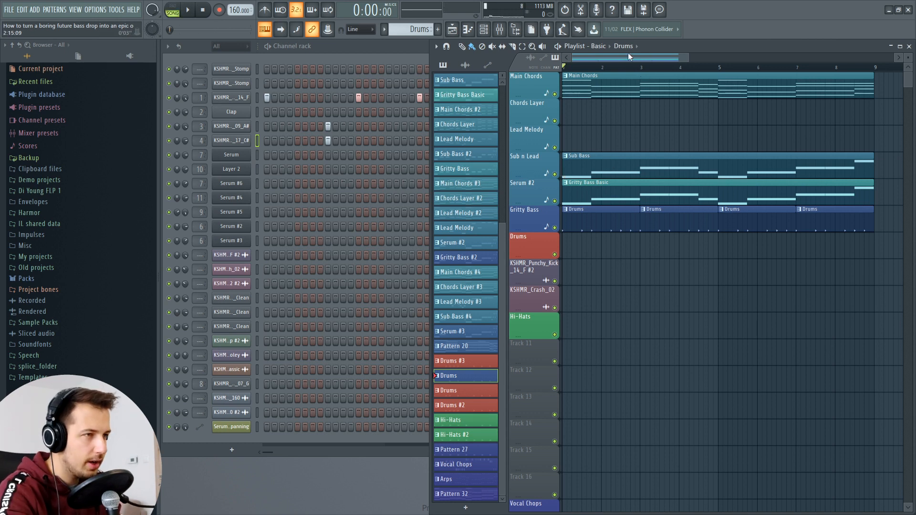
Bring up the original Main Chords pattern in the piano roll and play it in pattern mode
scroll(622, 71, down, 1)
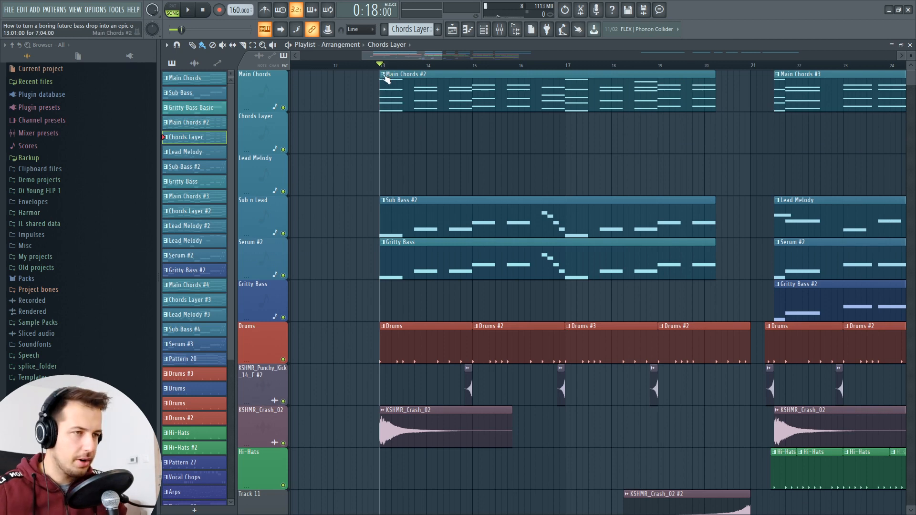
double_click(420, 93)
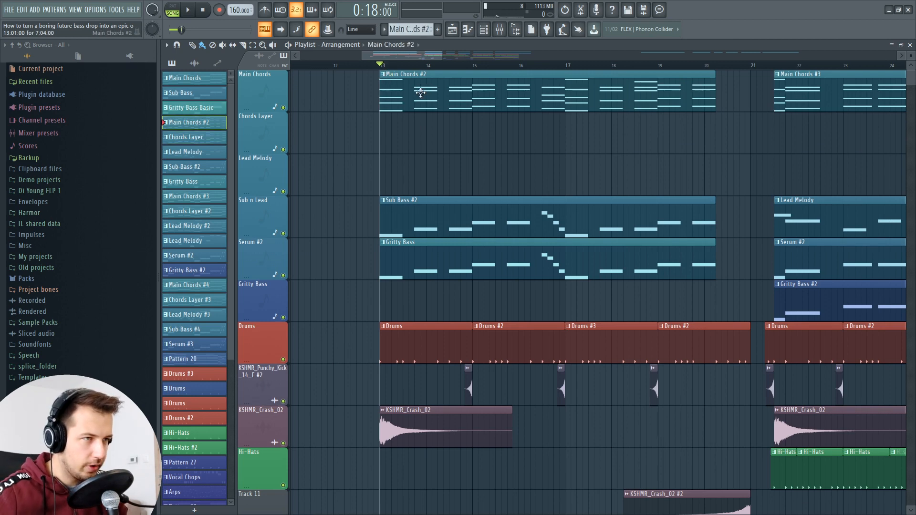
click(173, 9)
key(space)
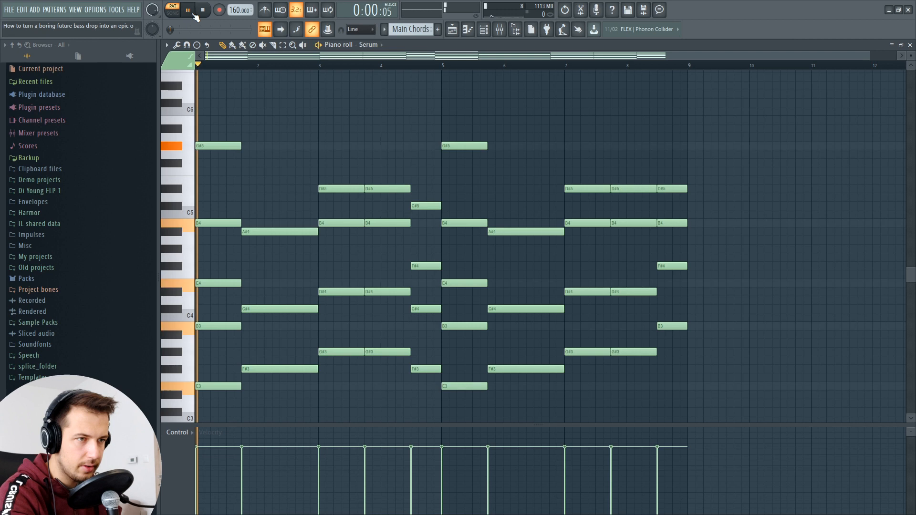
Shorten the first chord in Main Chords and split the second into two shorter chords with a gap between them
key(space)
drag(226, 135, 215, 425)
drag(240, 380, 228, 380)
mouse_move(282, 212)
mouse_down()
mouse_move(308, 375)
mouse_move(302, 362)
mouse_move(277, 363)
mouse_move(313, 365)
mouse_up()
key(space)
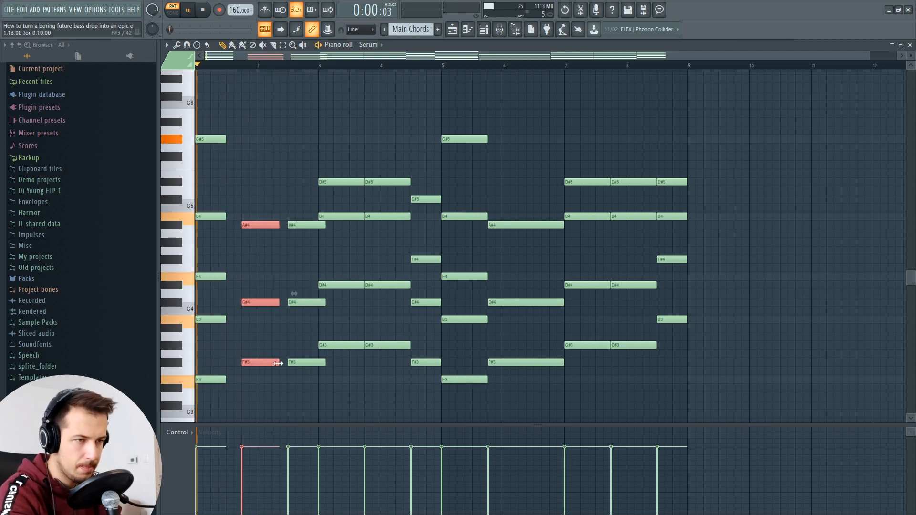
drag(278, 362, 271, 363)
ctrl+click(319, 401)
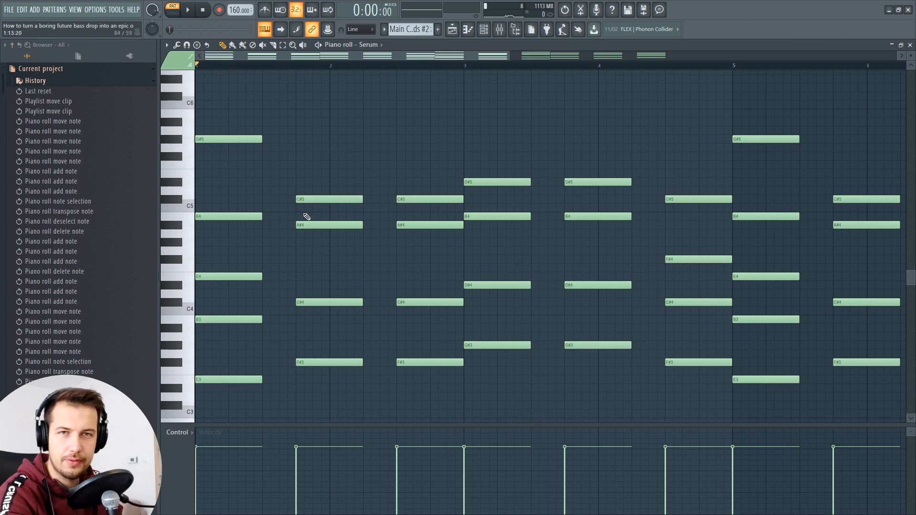
Play the Main Chords #2 pattern, and the Sub Bass #2 run leading into bar 5 in song and pattern mode
key(space)
scroll(352, 71, down, 2)
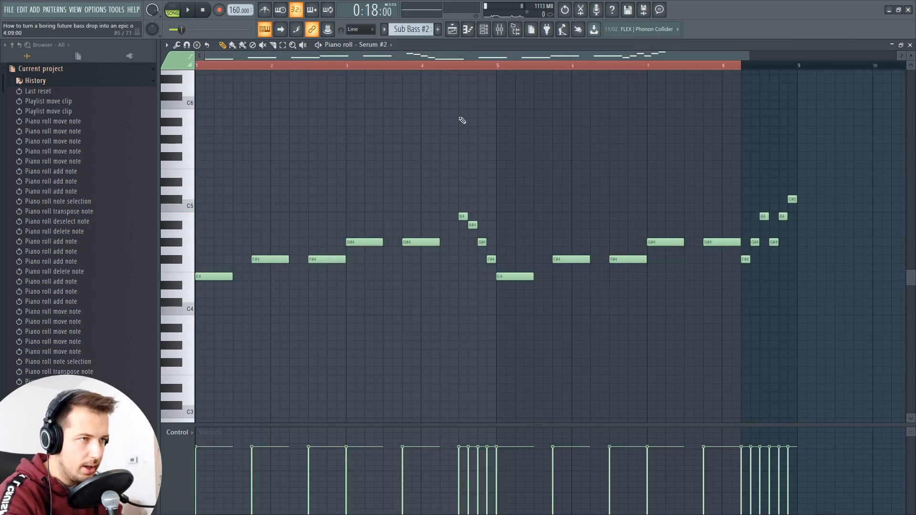
click(456, 67)
key(space)
key(space)
key(space)
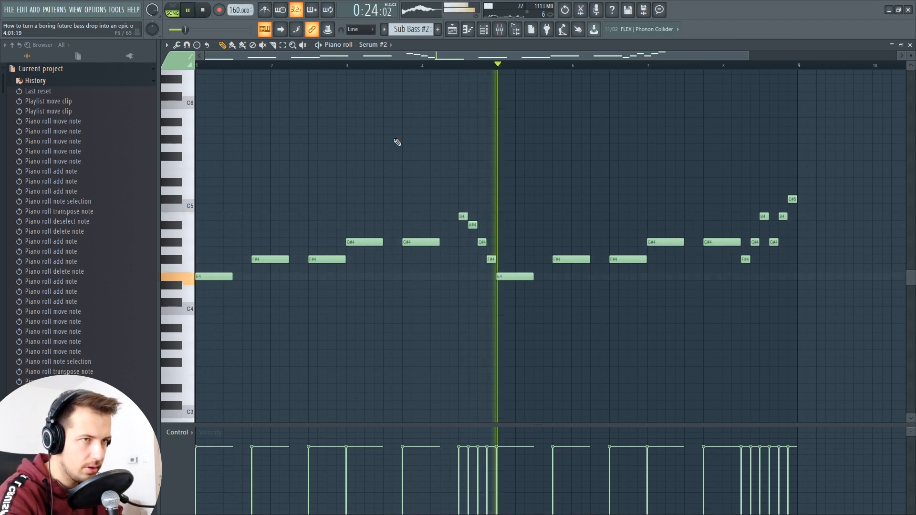
key(l)
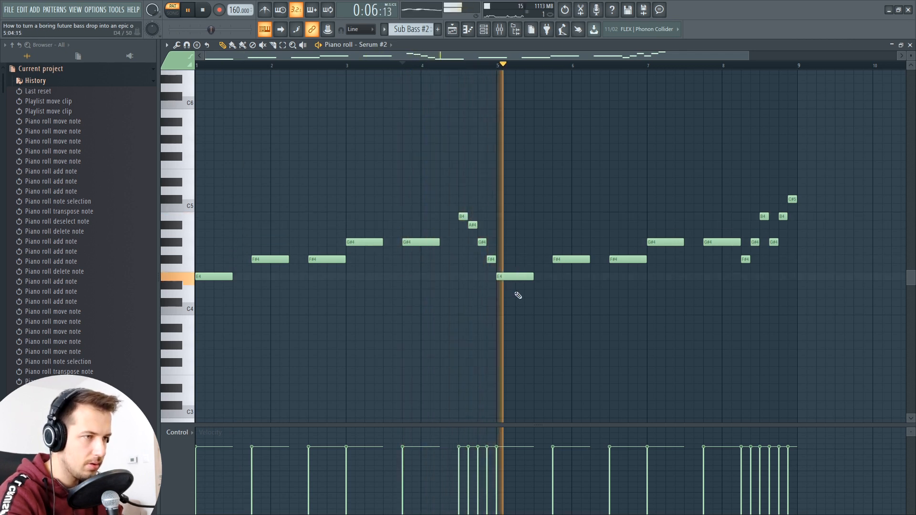
key(space)
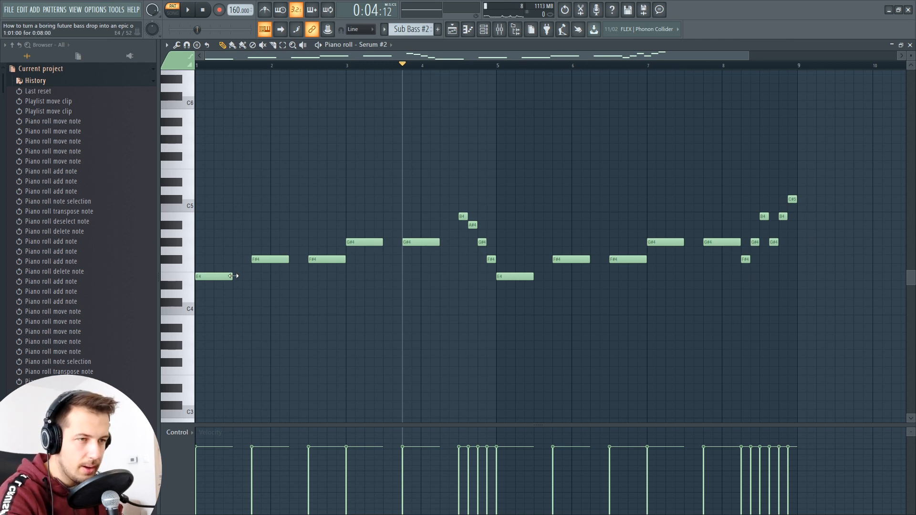
Try extending the first Sub Bass #2 note to the start of the second note, and undo that change
click(197, 66)
drag(234, 279, 252, 279)
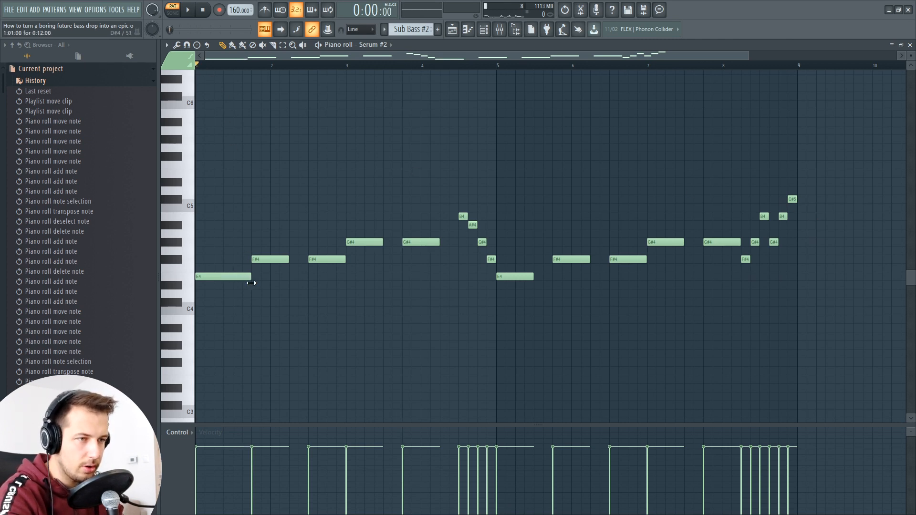
key(ctrl+z)
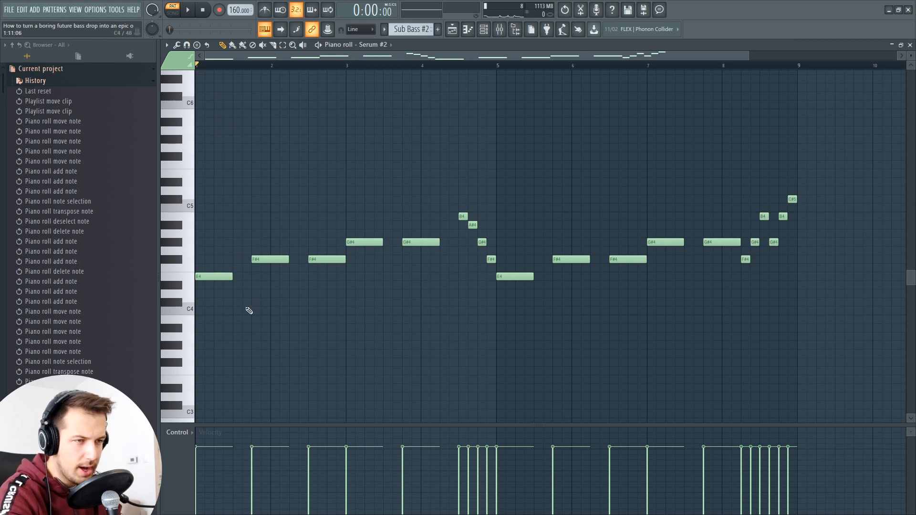
Play Sub Bass #2 from its start, close the piano roll and play the arrangement from bar 13
key(space)
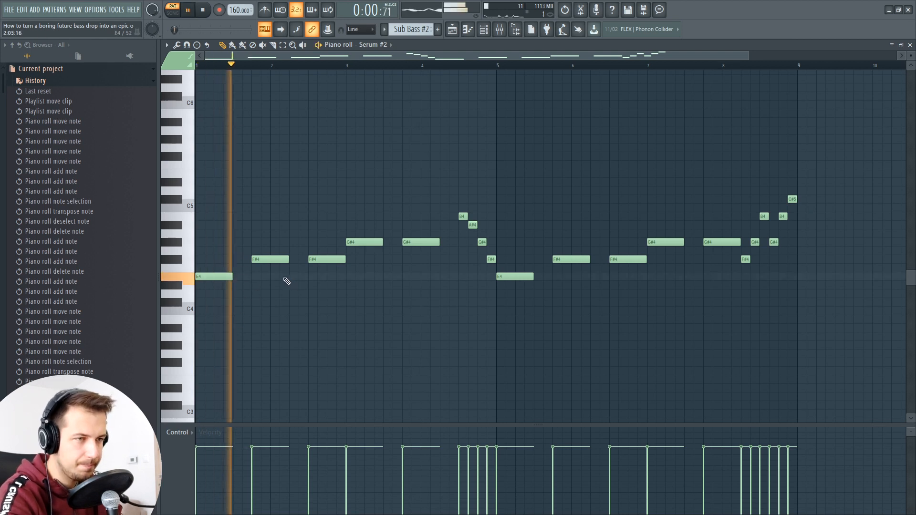
key(space)
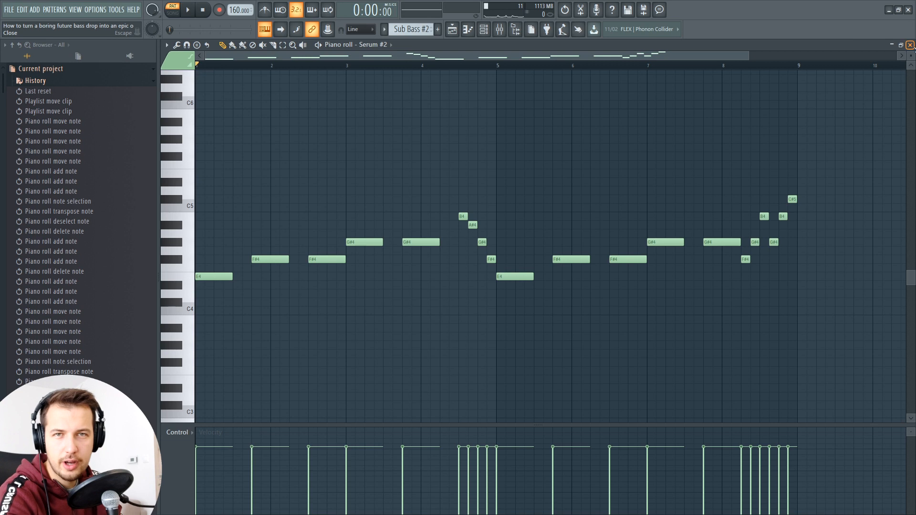
click(910, 45)
click(382, 66)
key(space)
key(space)
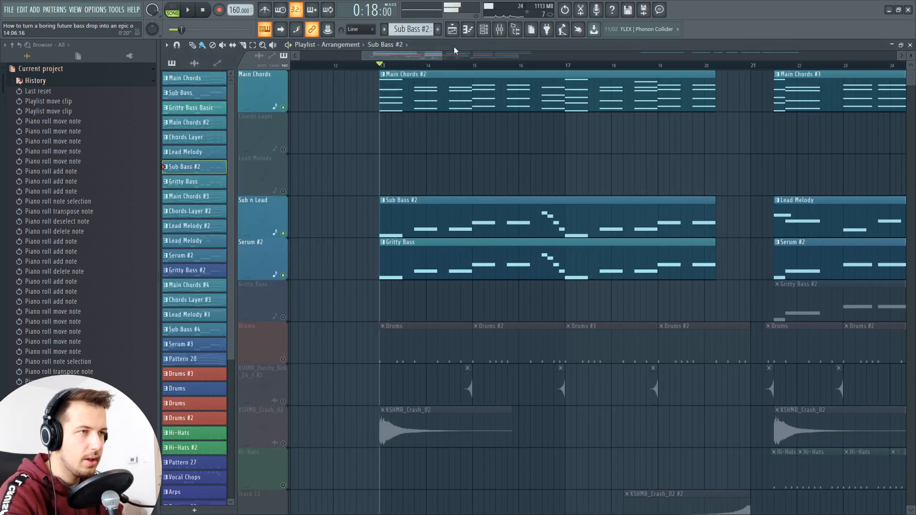
Inspect the Kickstart sidechain effect on the Serum mixer track (insert 6), and close the mixer
click(500, 29)
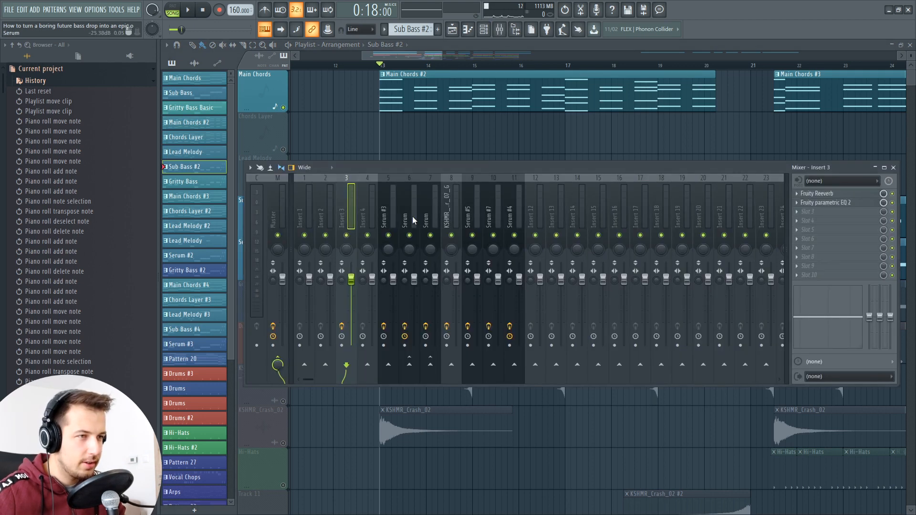
click(412, 213)
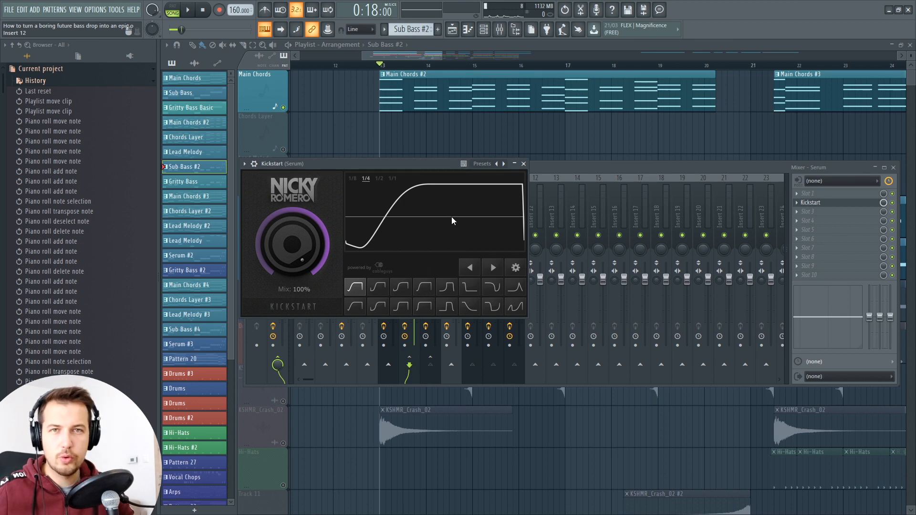
click(524, 164)
click(893, 167)
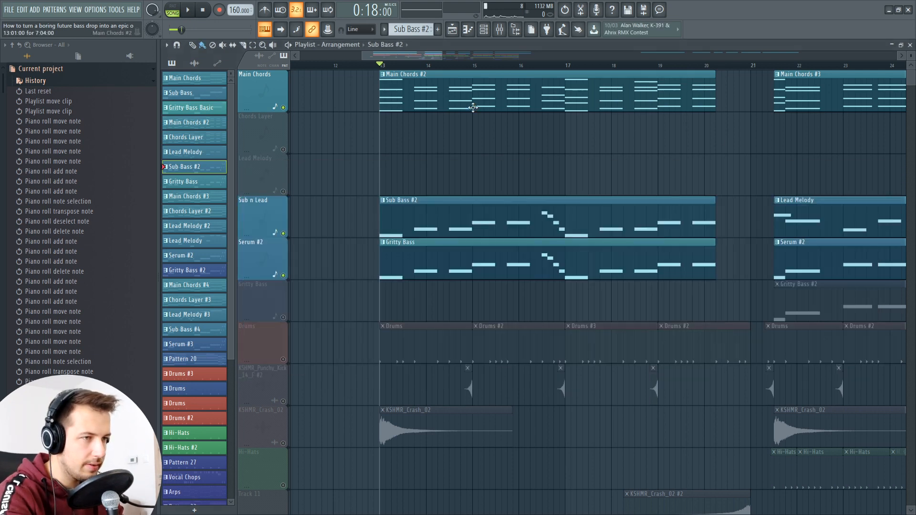
Play the drop from bar 13 and check the Kickstart curve on the Serum mixer track again
key(space)
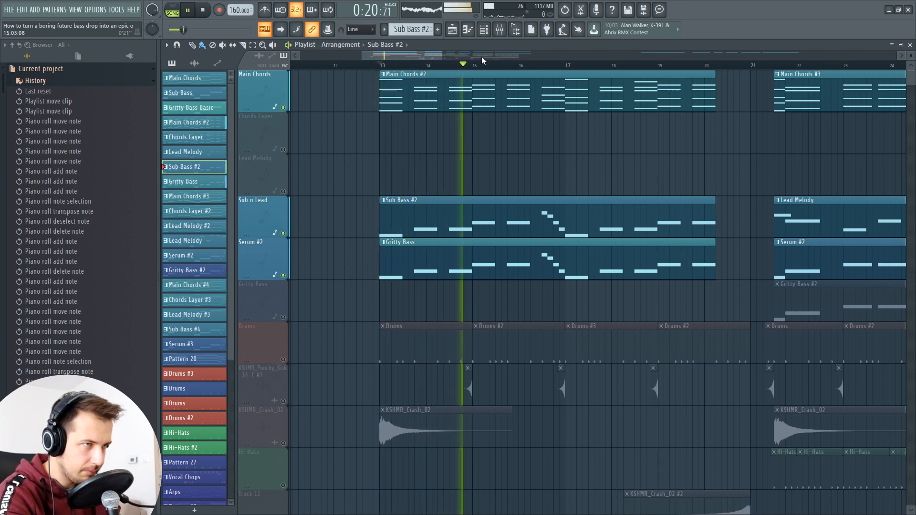
key(space)
key(F9)
click(854, 204)
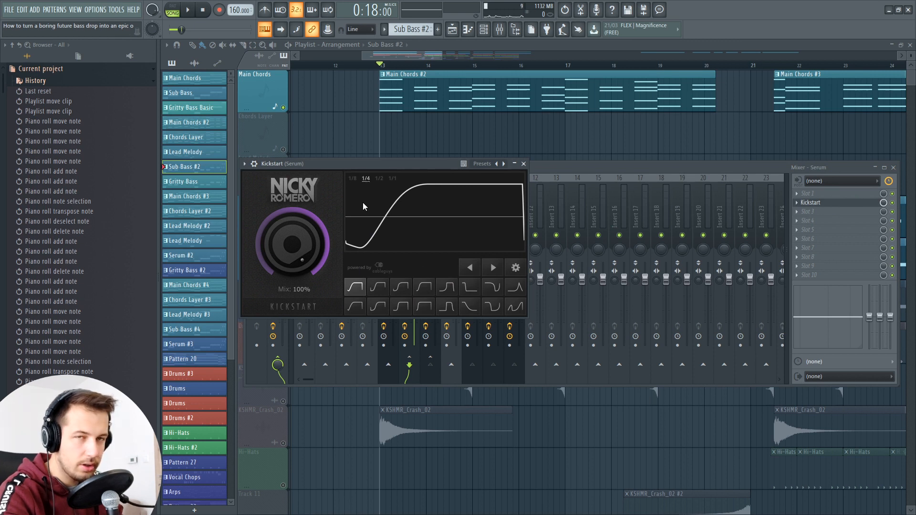
click(523, 164)
key(space)
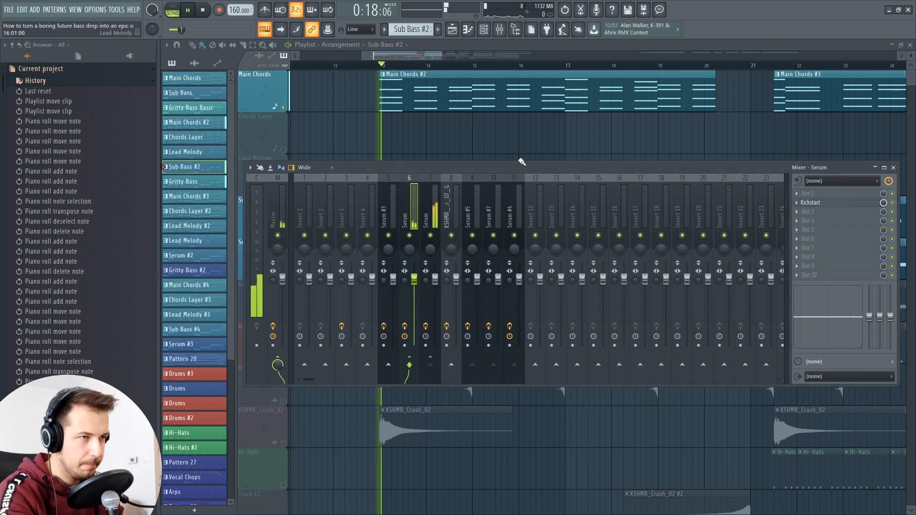
key(space)
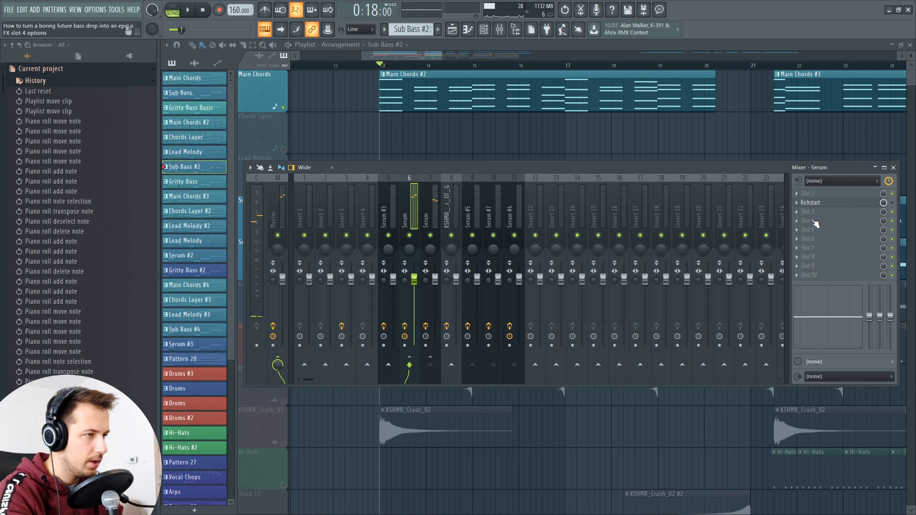
Add Gross Beat to slot 3 of the Serum mixer track with the Sidechain volume preset and play the drop
click(807, 211)
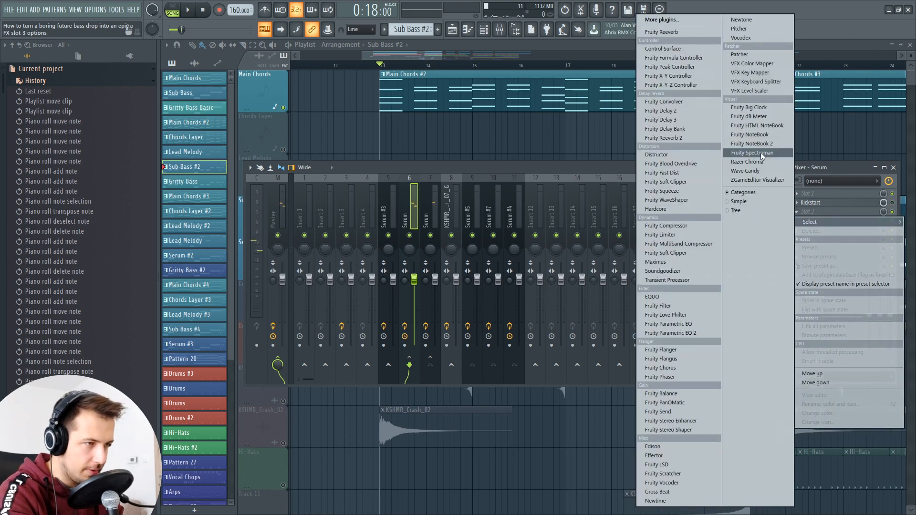
click(680, 492)
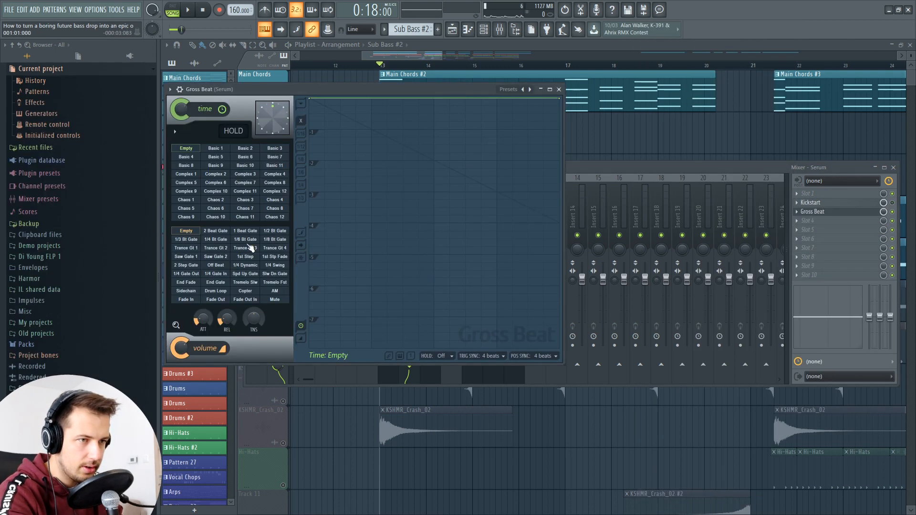
click(186, 291)
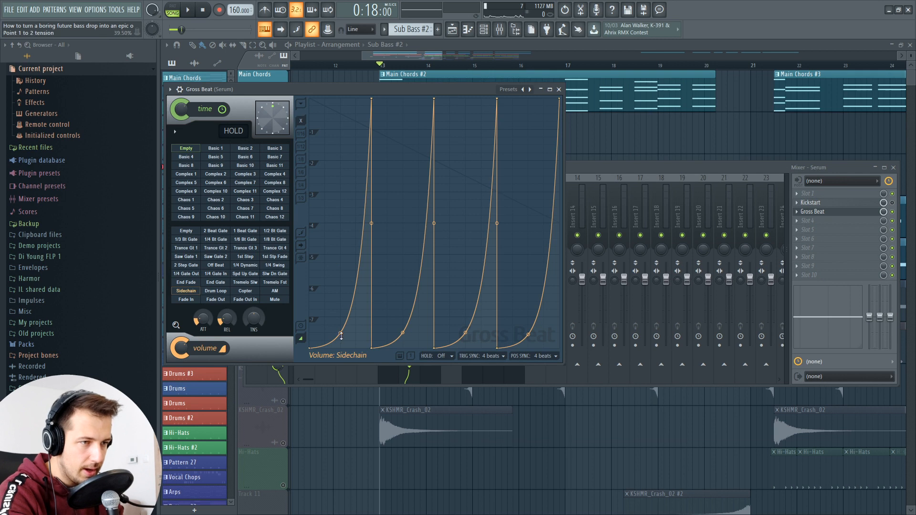
click(559, 89)
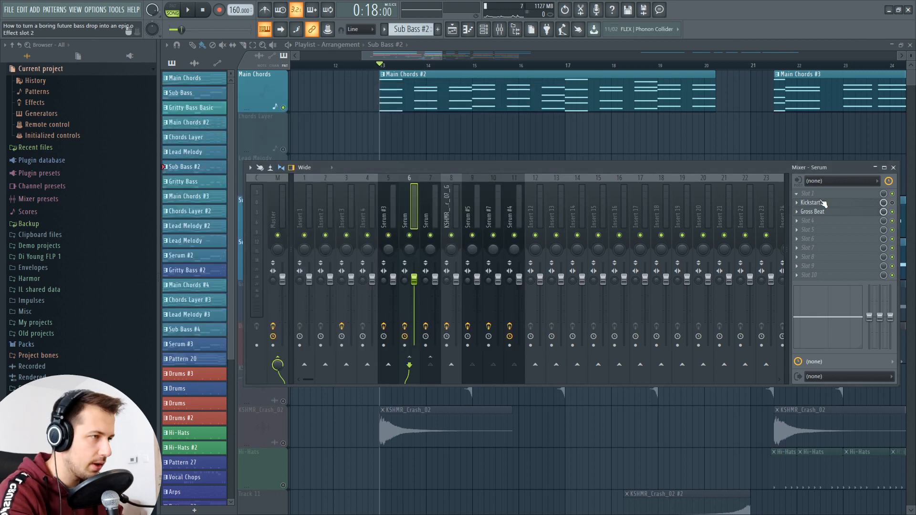
key(space)
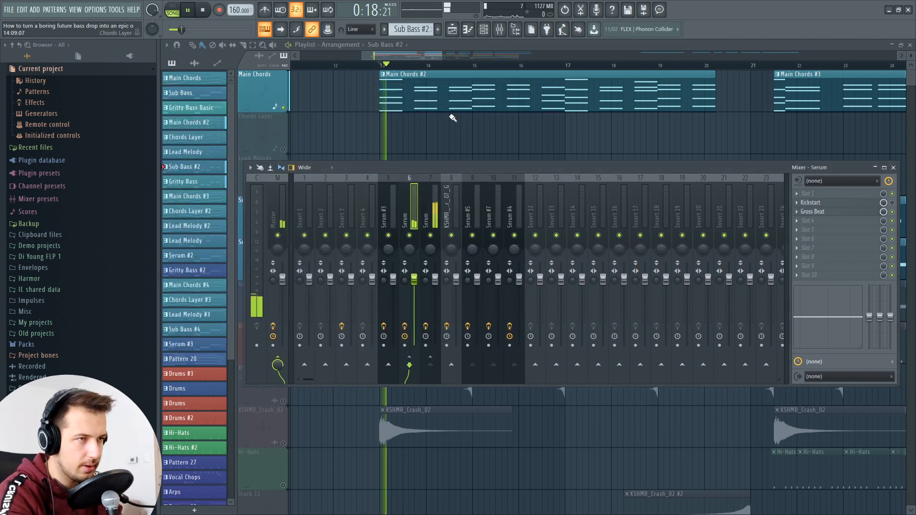
key(space)
Reshape all four Gross Beat Sidechain volume curves to start at zero and bow upward to full volume, and play the drop
click(843, 214)
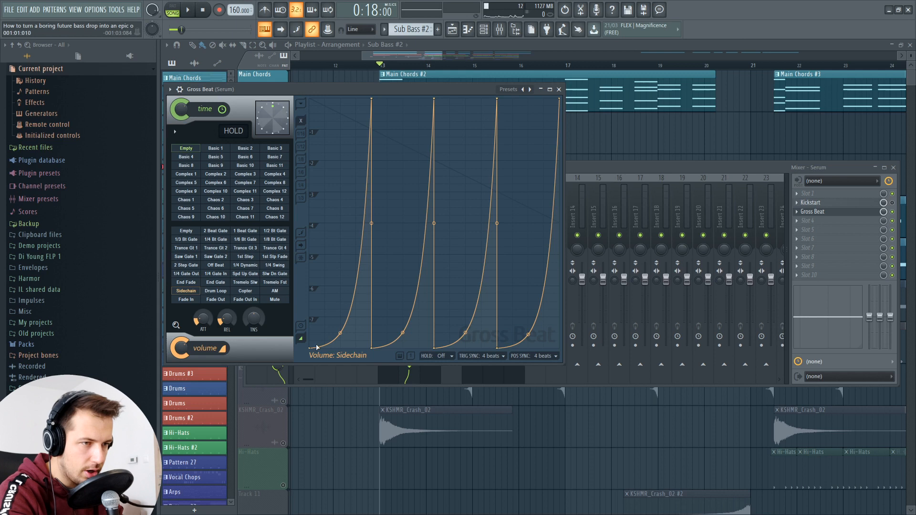
drag(311, 348, 340, 217)
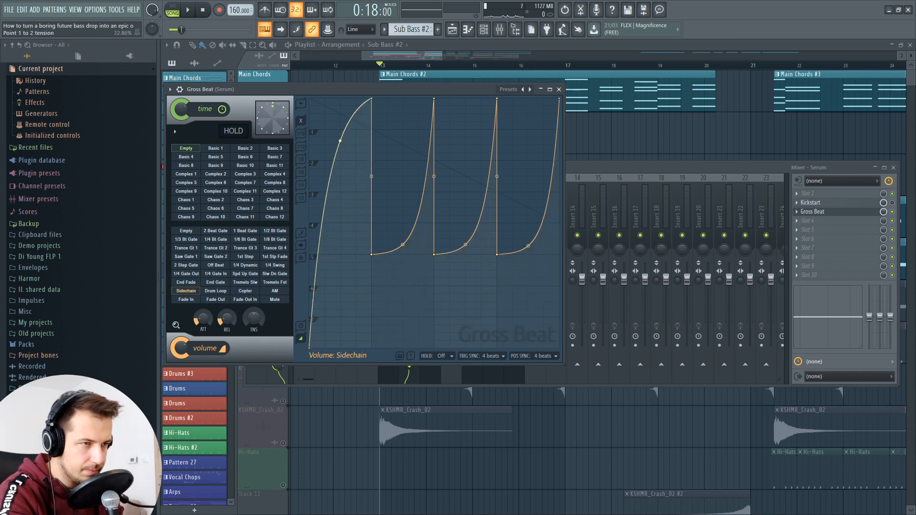
drag(309, 255, 310, 348)
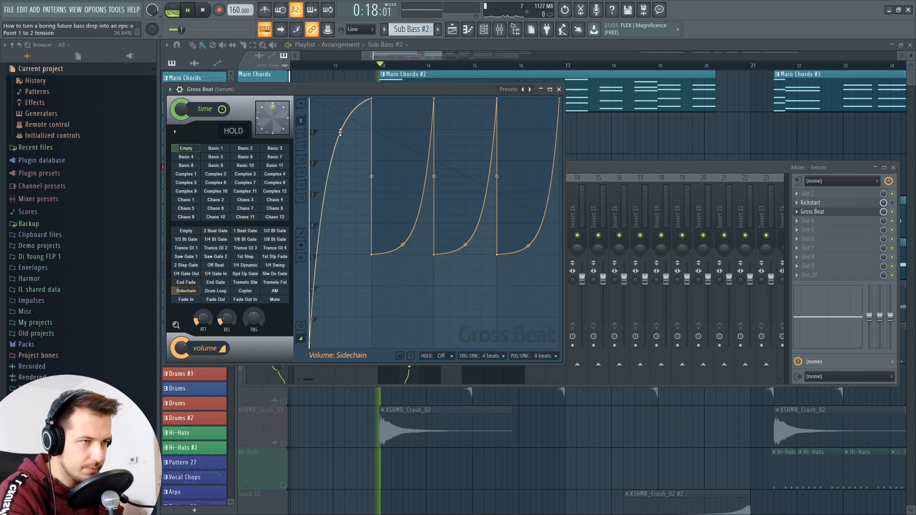
drag(373, 256, 403, 156)
drag(434, 255, 468, 294)
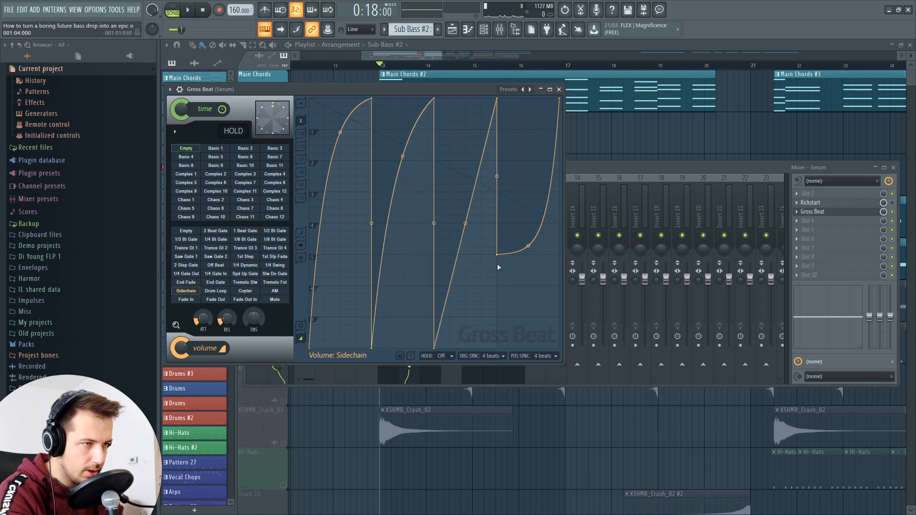
drag(499, 256, 523, 298)
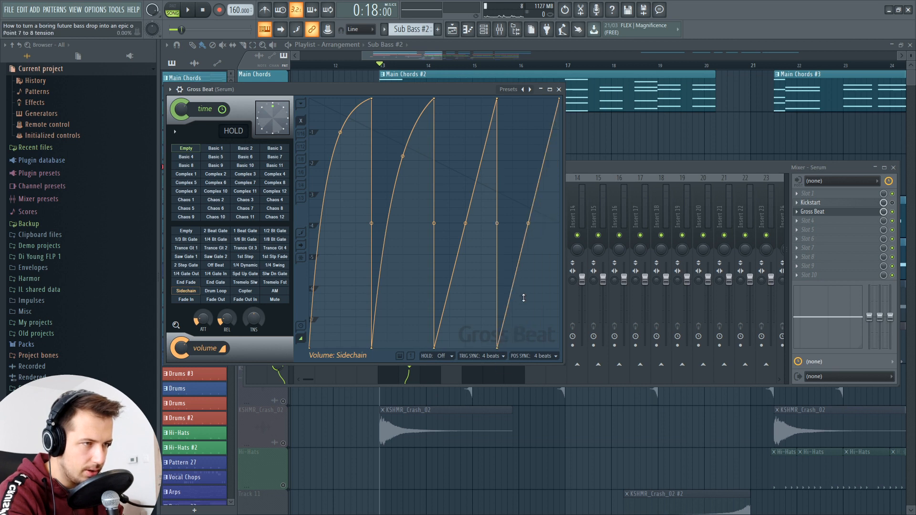
drag(526, 236, 527, 181)
drag(465, 222, 465, 168)
key(space)
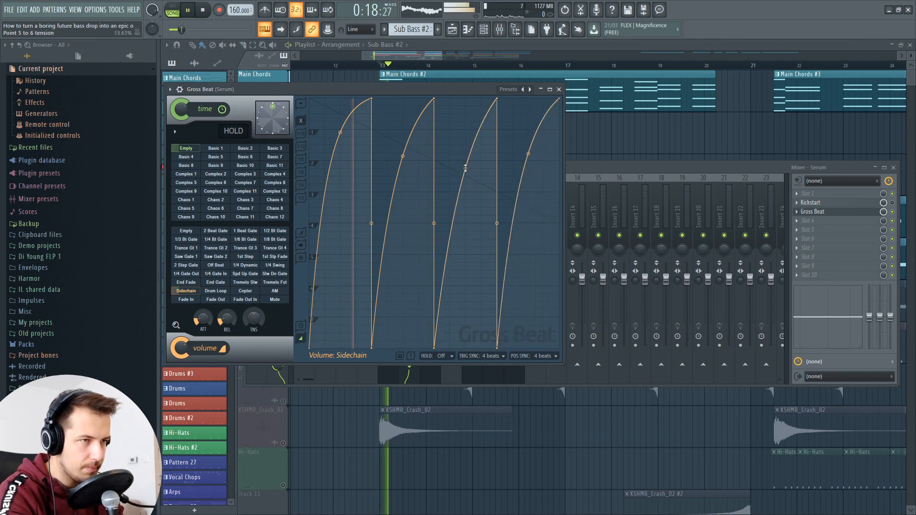
key(space)
Check Gross Beat once more and remove it from slot 3 of the Serum mixer track
click(560, 90)
click(821, 212)
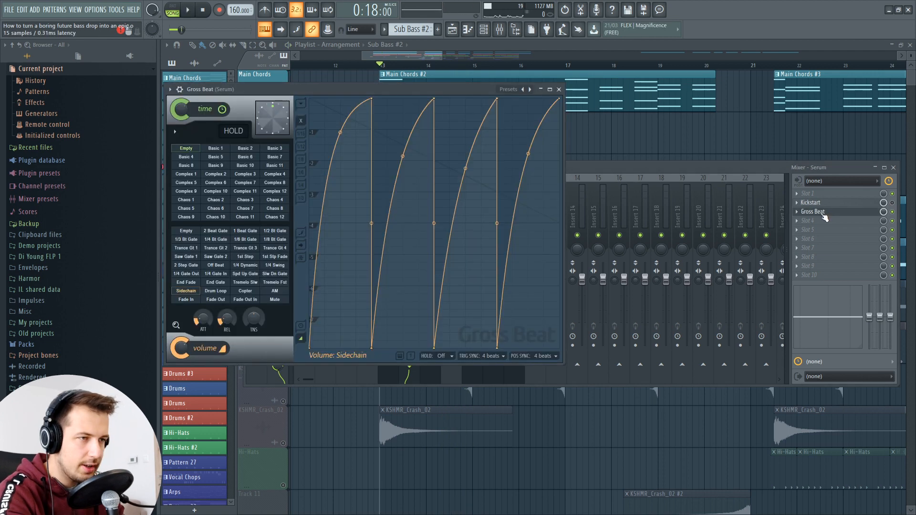
click(560, 90)
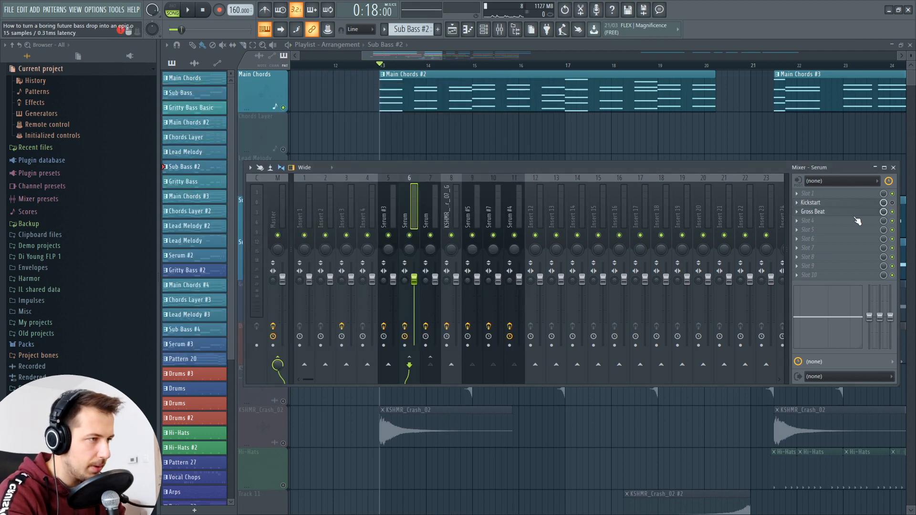
click(502, 287)
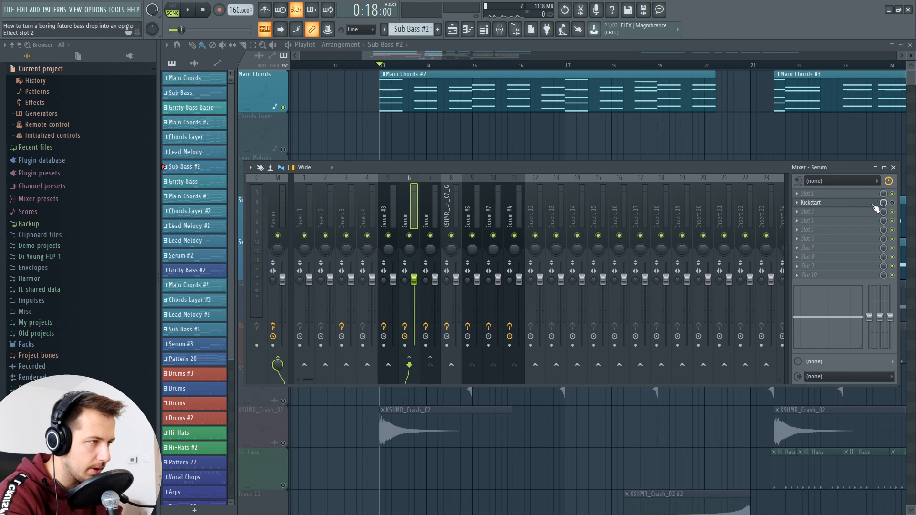
Review Kickstart on the Serum mixer track, play the drop with it from bar 13 and close the mixer
click(852, 206)
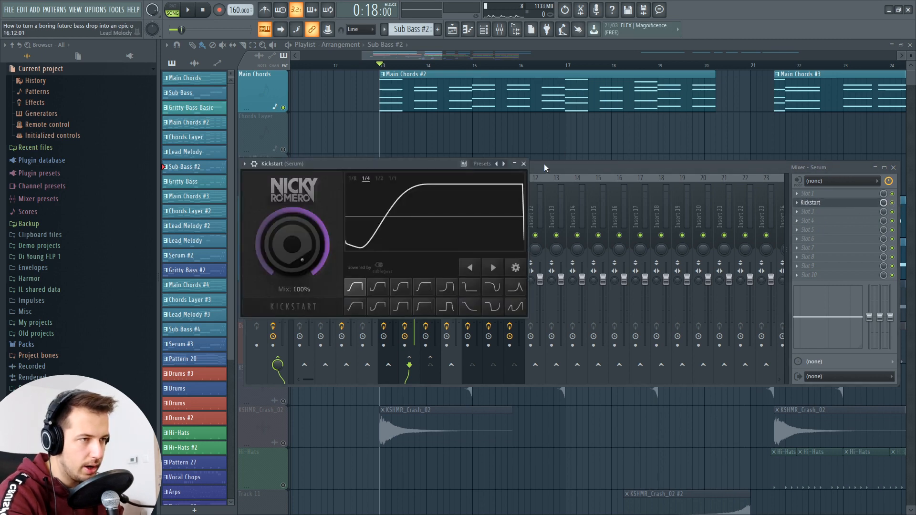
click(524, 164)
key(space)
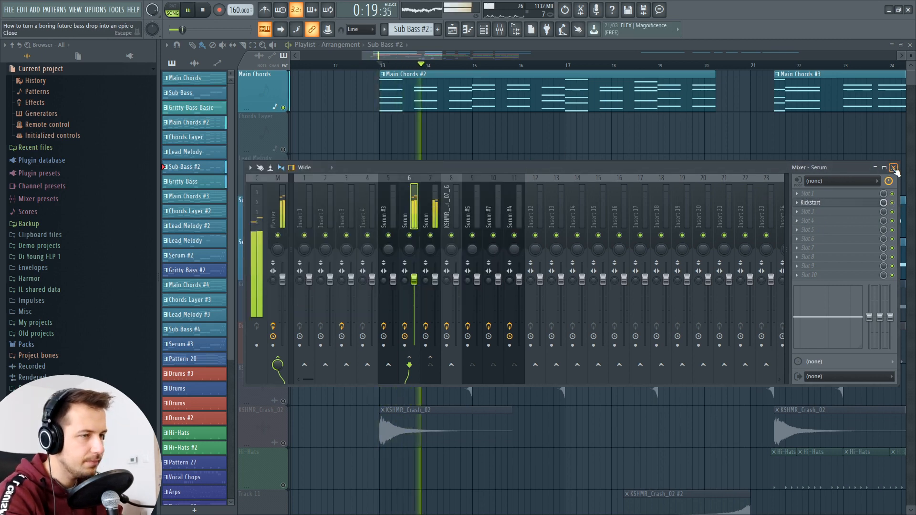
key(F9)
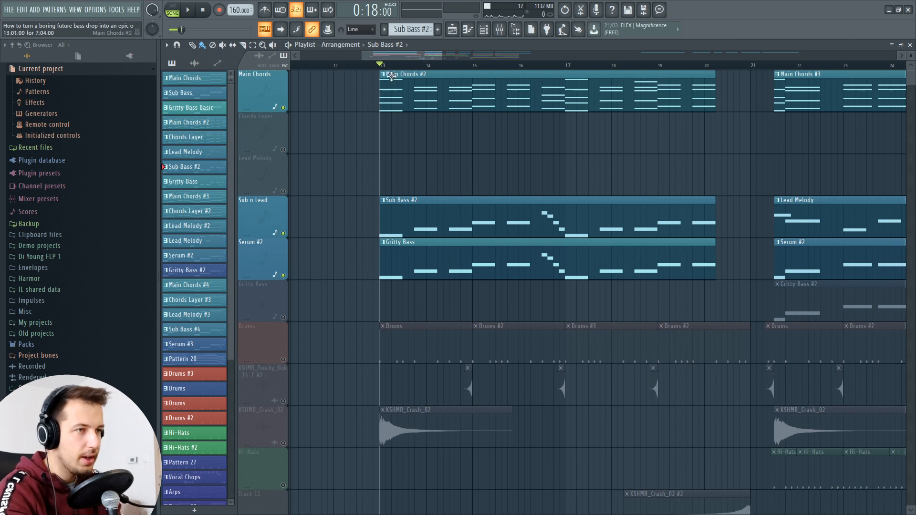
Select the Main Chords #2 clip and play the chords and bass of the drop from bar 13
click(418, 108)
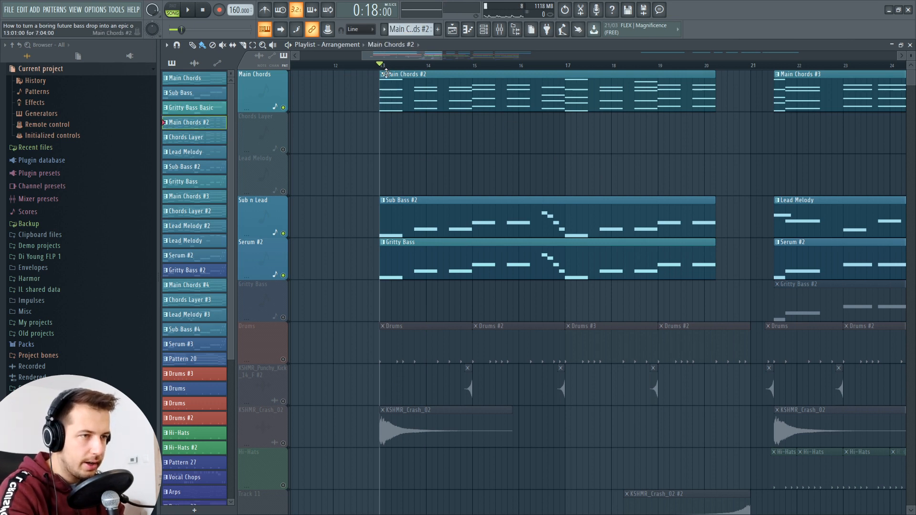
key(space)
key(space)
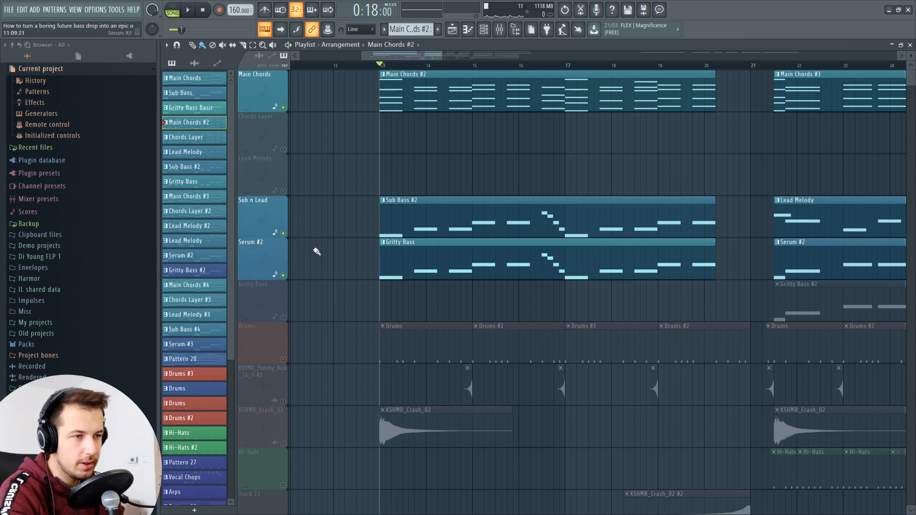
Solo the Drums track, open its first Drums pattern in the channel rack and audition the two Stomp kick layer samples
right_click(283, 360)
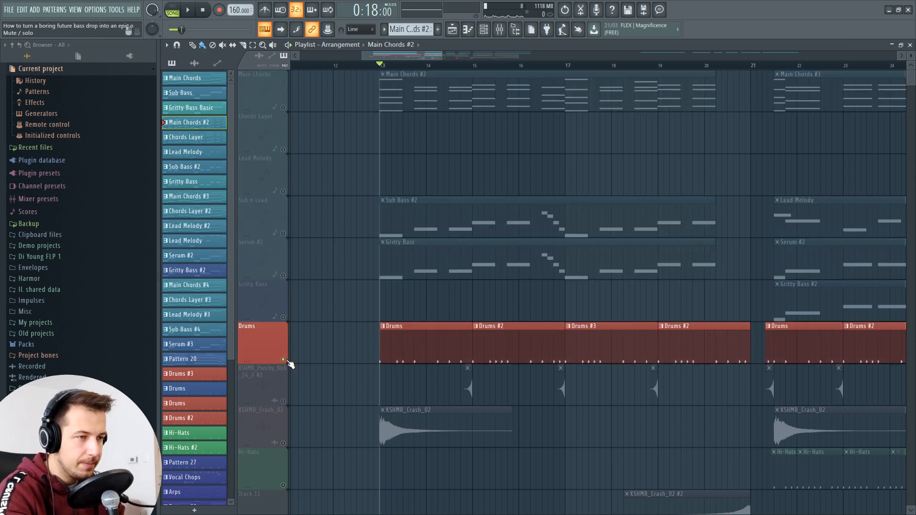
double_click(436, 347)
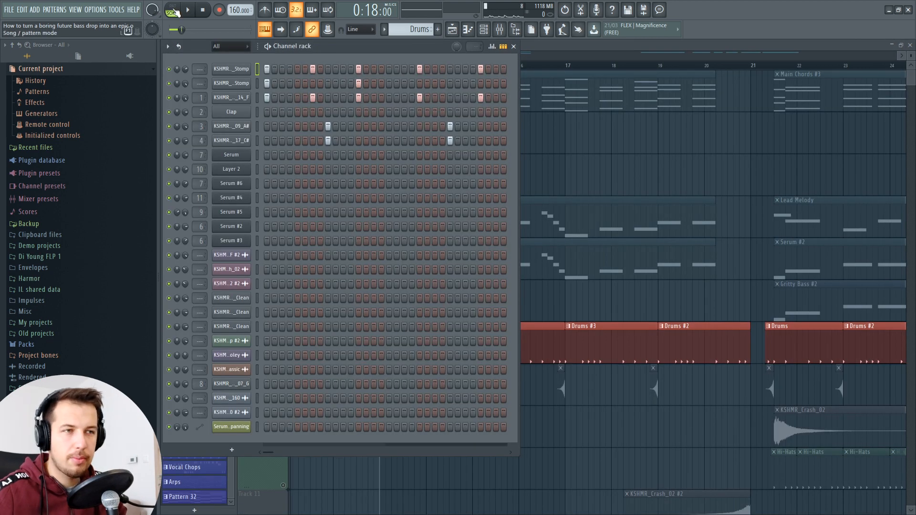
click(239, 71)
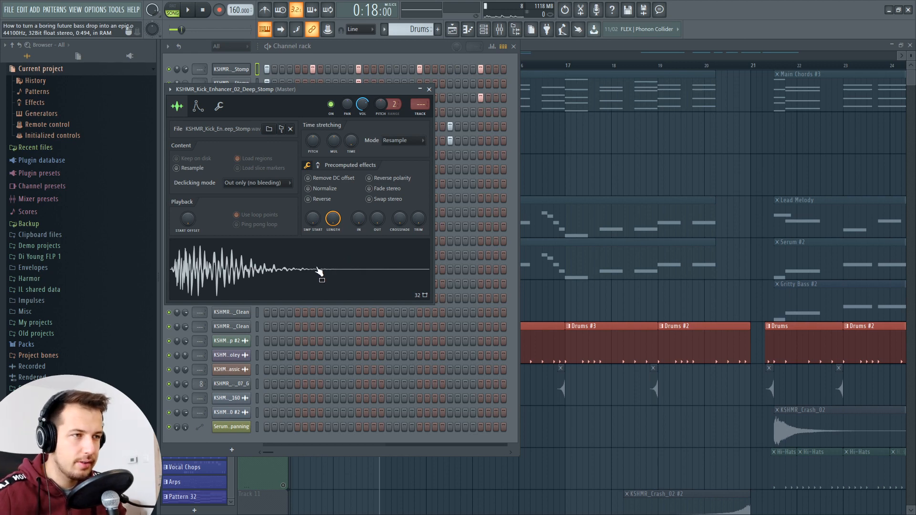
click(290, 266)
click(228, 71)
click(222, 86)
click(307, 279)
click(442, 102)
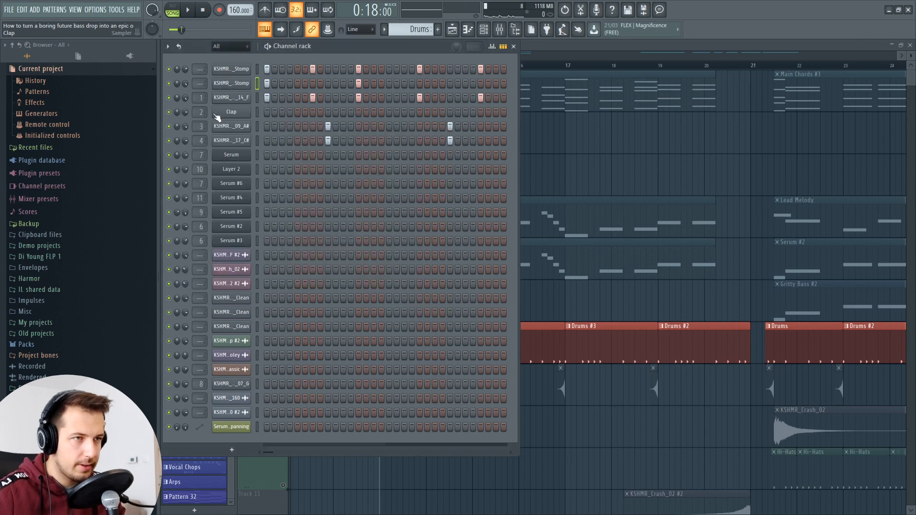
Compare the Drums pattern in pattern mode with the two Stomp channels muted and enabled, and close the channel rack
click(169, 84)
click(169, 70)
click(173, 10)
key(space)
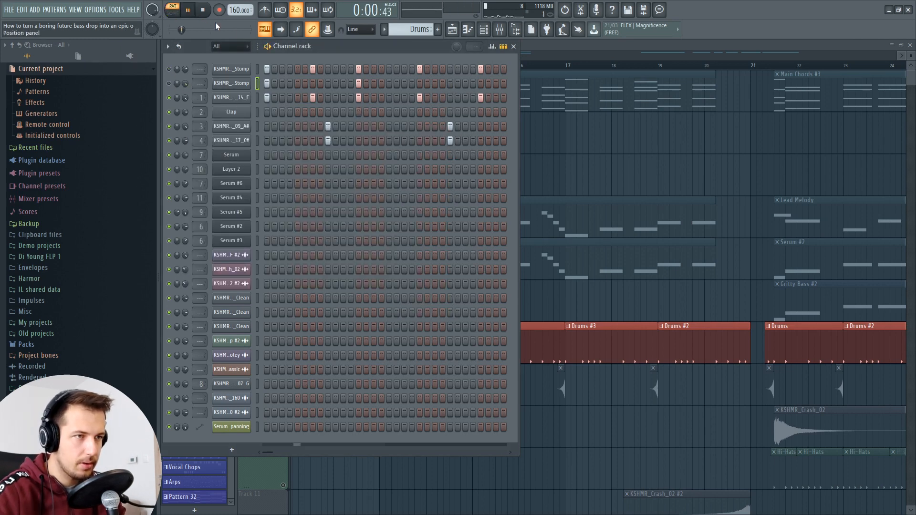
key(space)
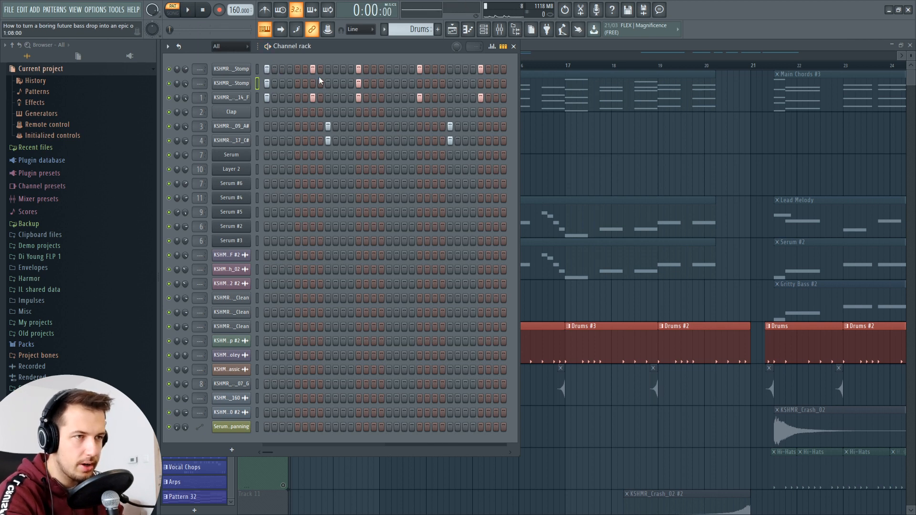
key(space)
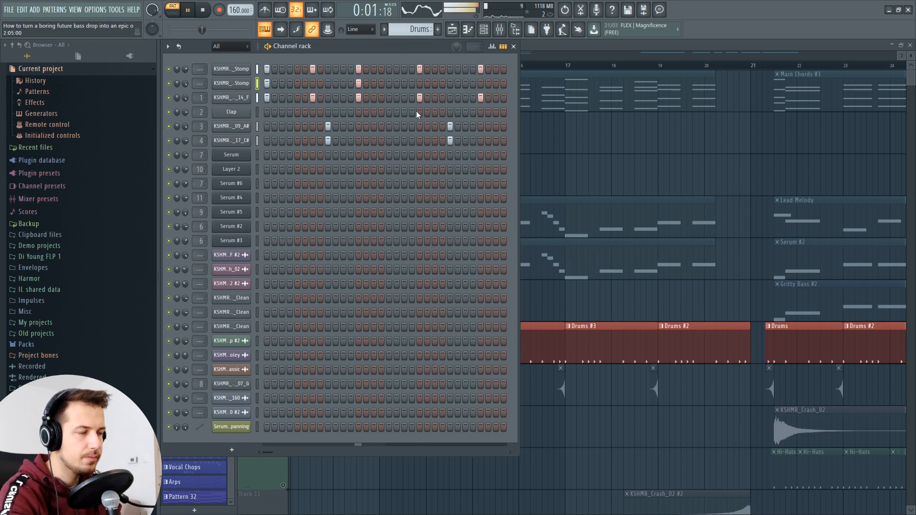
key(space)
key(F6)
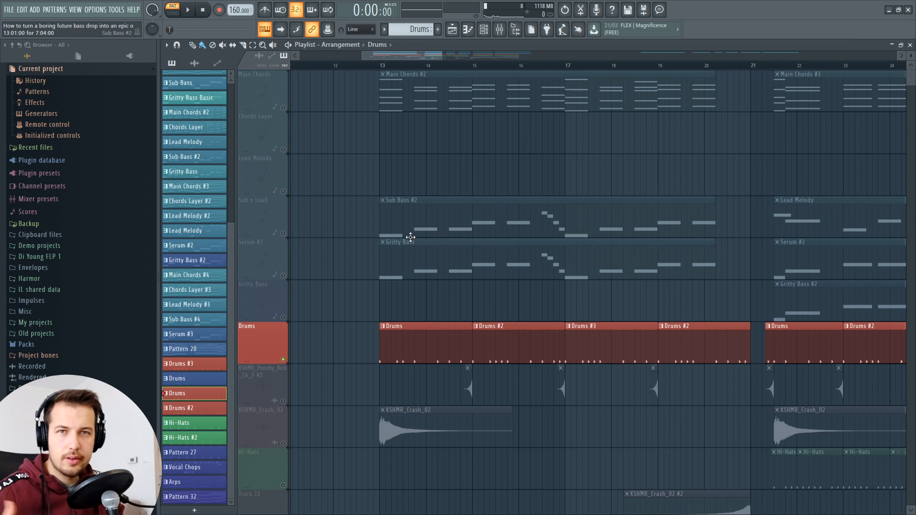
Switch the playlist to the Basic arrangement and play its simple drop from the start
click(329, 45)
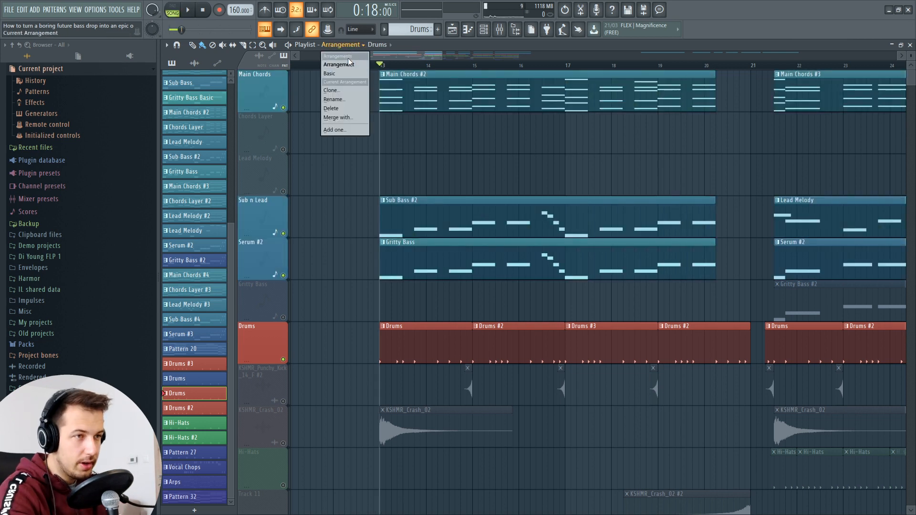
click(347, 69)
drag(302, 65, 232, 67)
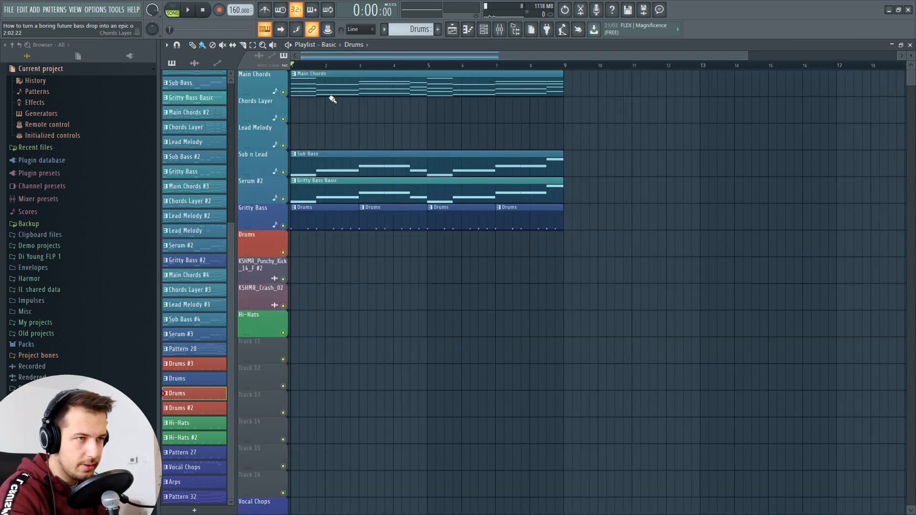
key(space)
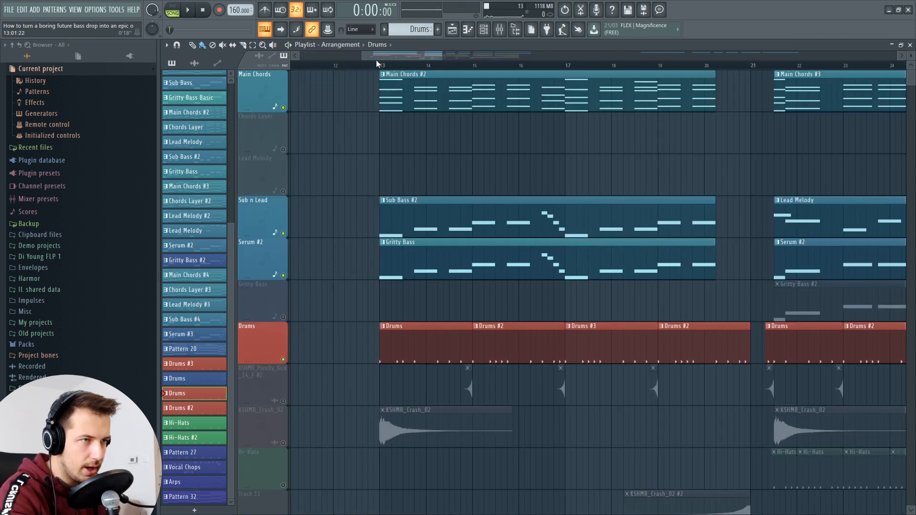
Play the main arrangement from bar 13 with its chords, basses and drums
click(377, 64)
key(space)
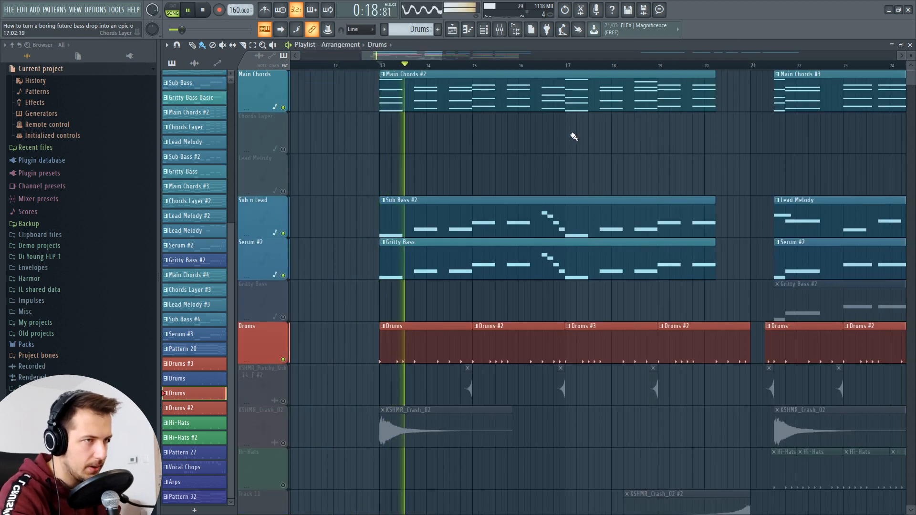
drag(425, 57, 433, 61)
key(space)
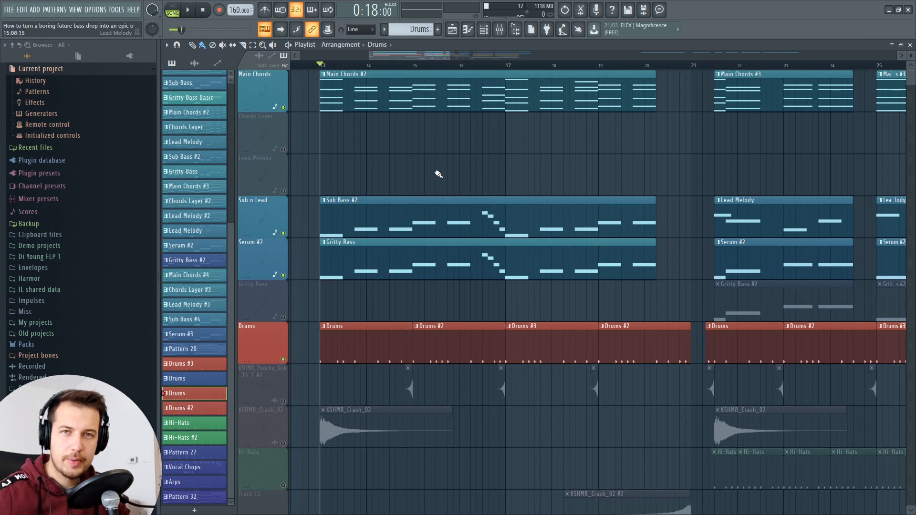
Solo the KSHMR_Punchy_Kick_14_F #2 track and check its sample with Reverse turned off and back on
right_click(283, 401)
click(397, 67)
scroll(400, 71, up, 5)
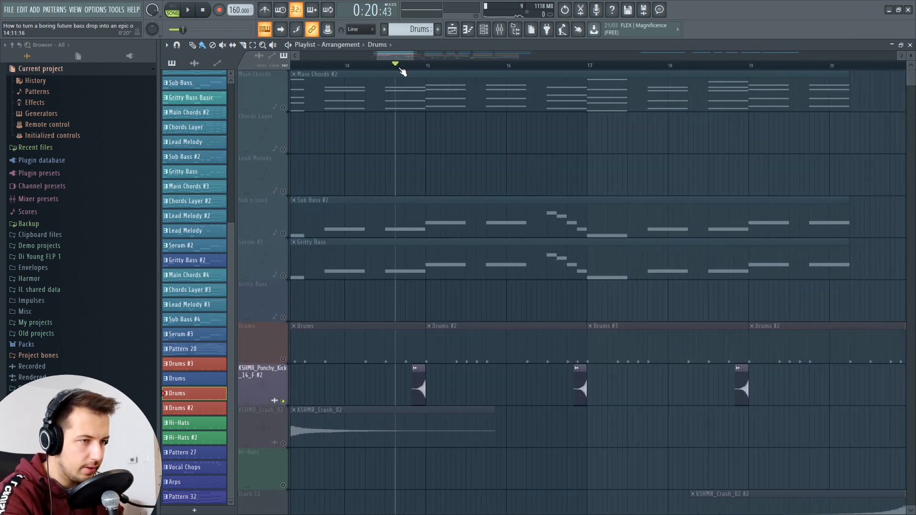
double_click(431, 388)
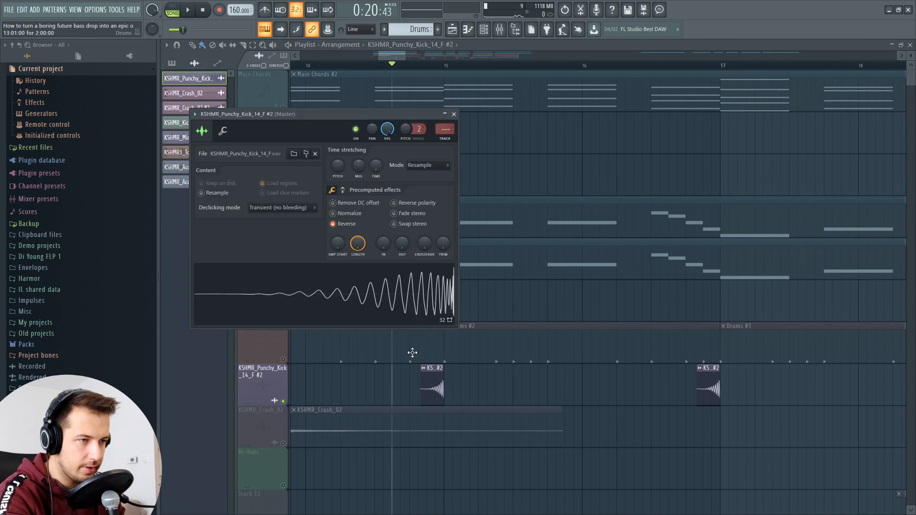
click(346, 224)
click(345, 225)
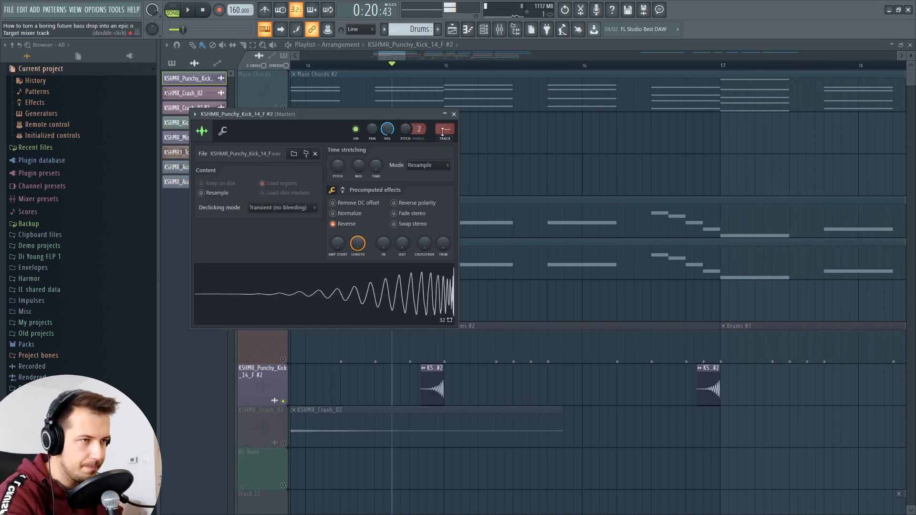
click(453, 114)
Play the reversed punchy kick clip just before bar 15 several times
scroll(455, 133, down, 2)
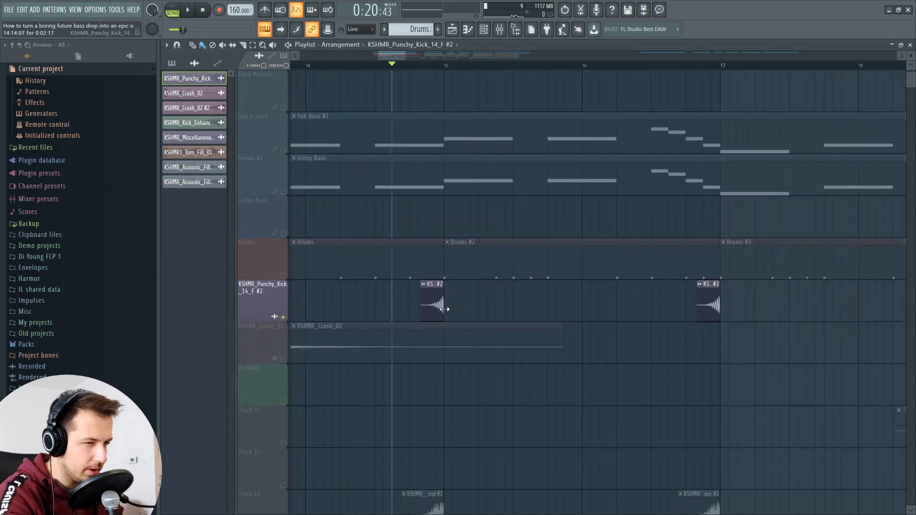
click(427, 65)
key(space)
key(space)
key(space)
key(space)
click(419, 66)
key(space)
key(space)
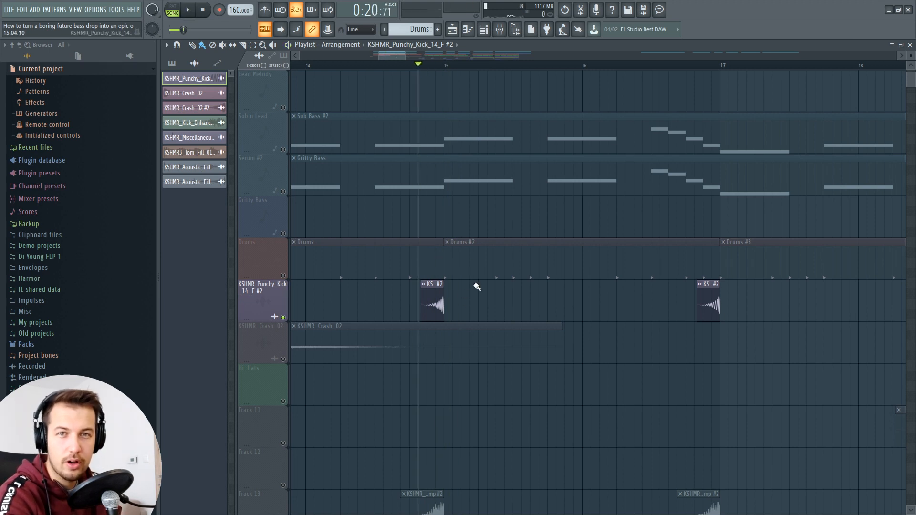
key(space)
key(space)
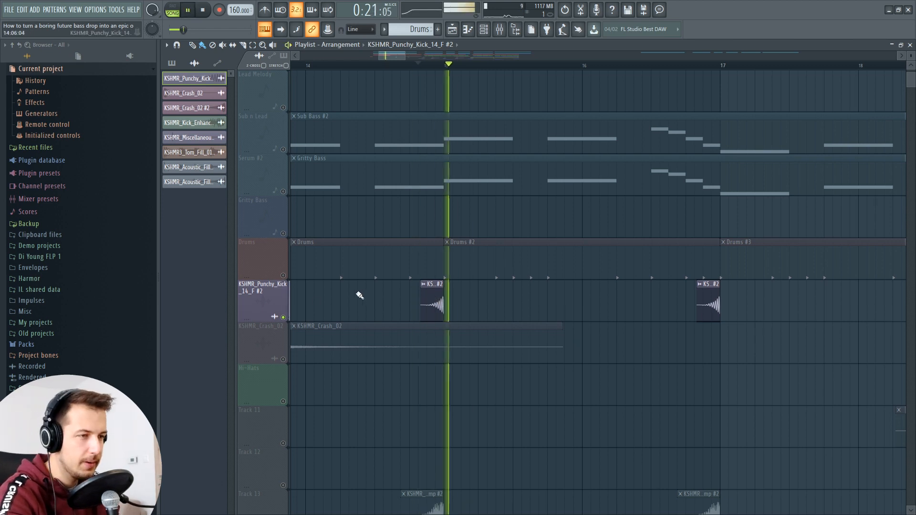
Check the KSHMR_Kick_Enhancer_02_Deep_Stomp #2 sample on Track 13 with Reverse turned off and back on
scroll(286, 344, down, 4)
double_click(421, 353)
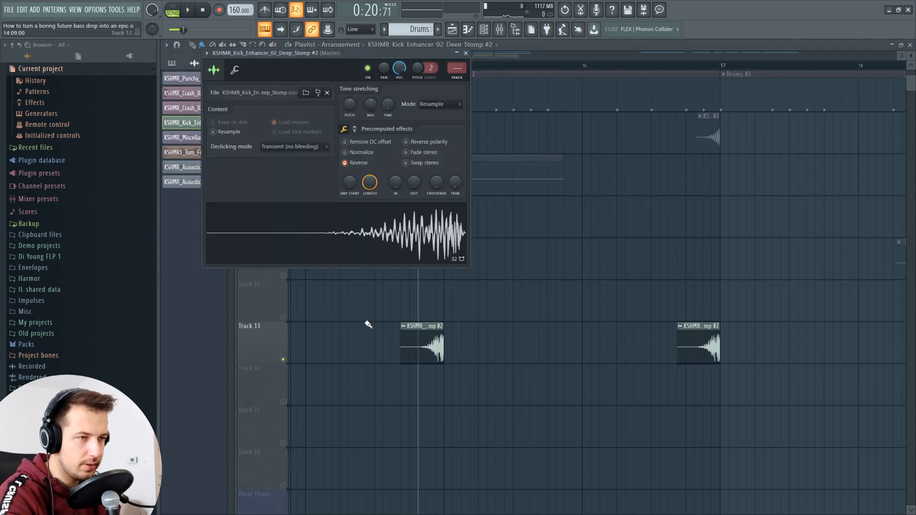
click(361, 163)
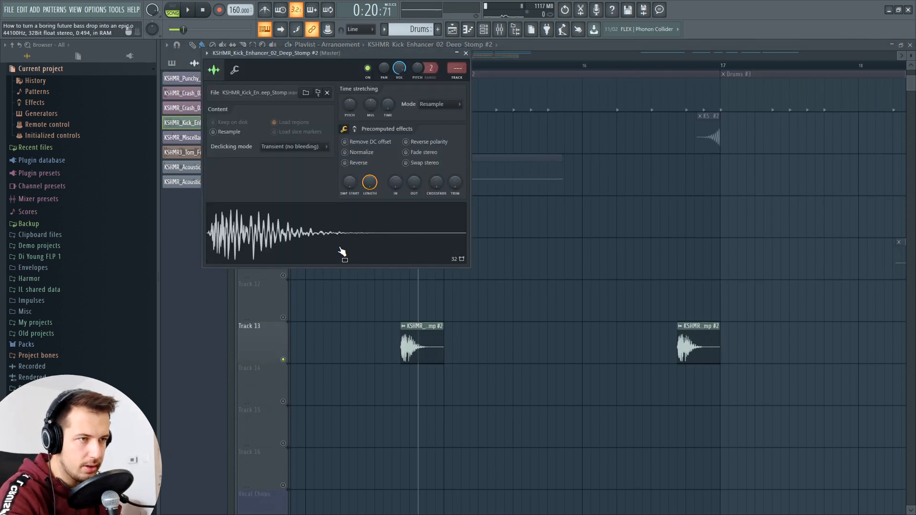
click(355, 165)
click(466, 53)
Enable the Punchy Kick track alongside Track 13 and play both reversed kicks leading into bar 15
scroll(288, 234, up, 2)
click(285, 232)
click(376, 65)
key(space)
key(space)
Bring all playlist tracks back from solo, play the drop from bar 13 and replay the transition into bar 15
scroll(365, 133, up, 3)
scroll(406, 65, down, 5)
scroll(361, 147, up, 1)
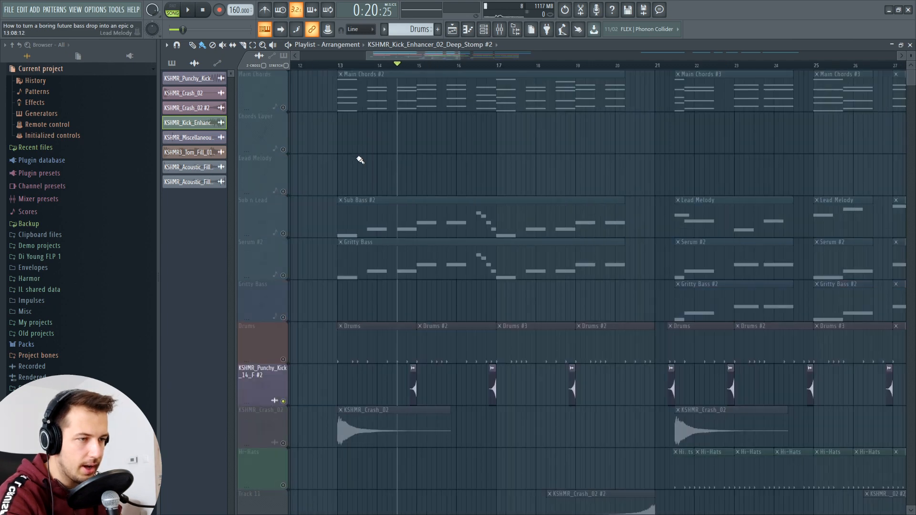
scroll(359, 160, down, 4)
scroll(411, 219, up, 4)
right_click(283, 149)
key(space)
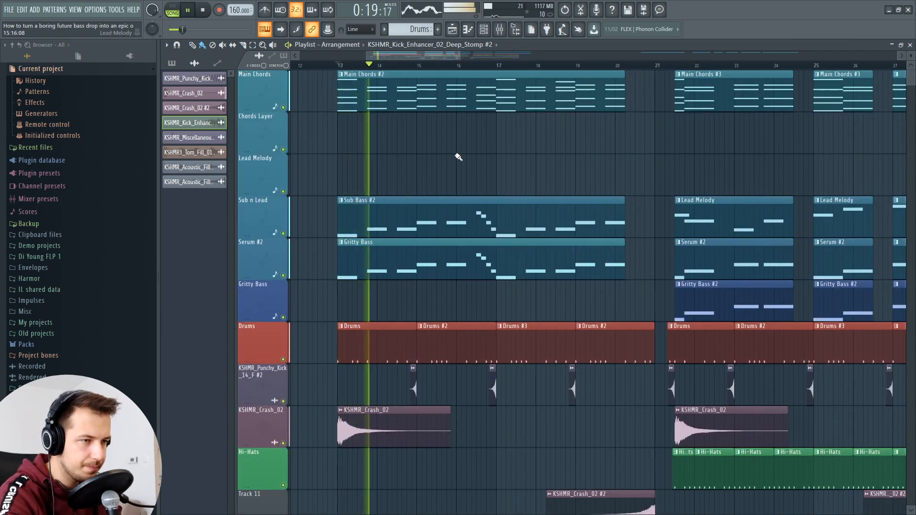
scroll(458, 157, down, 2)
scroll(435, 176, down, 2)
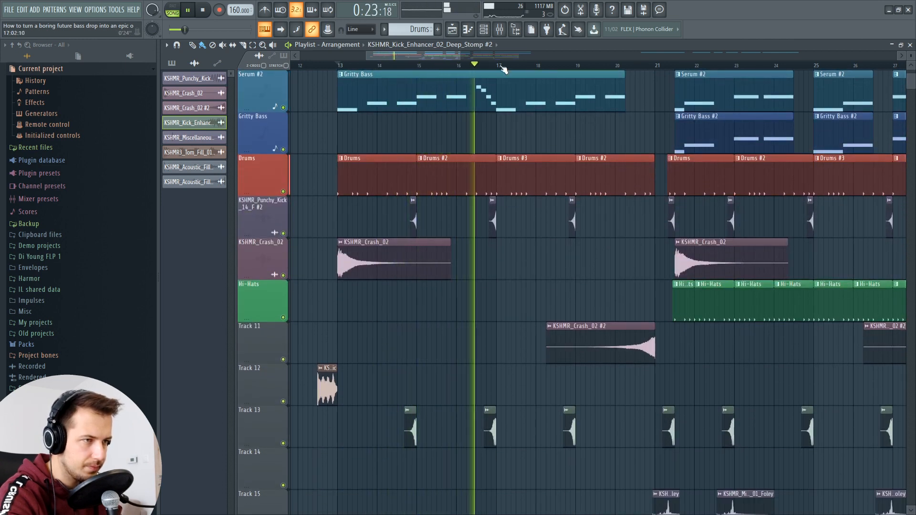
key(space)
click(408, 65)
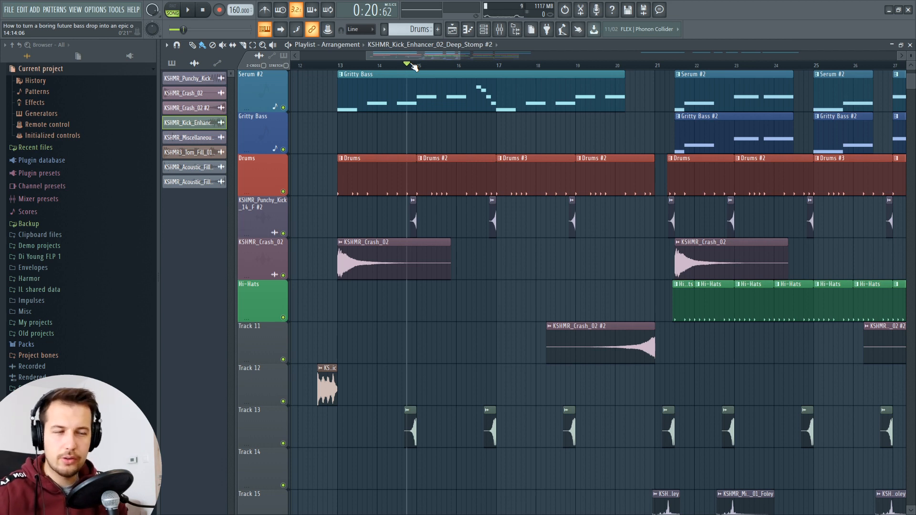
key(space)
Play the drop from bar 13 and compare it with the KSHMR_Crash_02 track toggled
scroll(353, 262, up, 4)
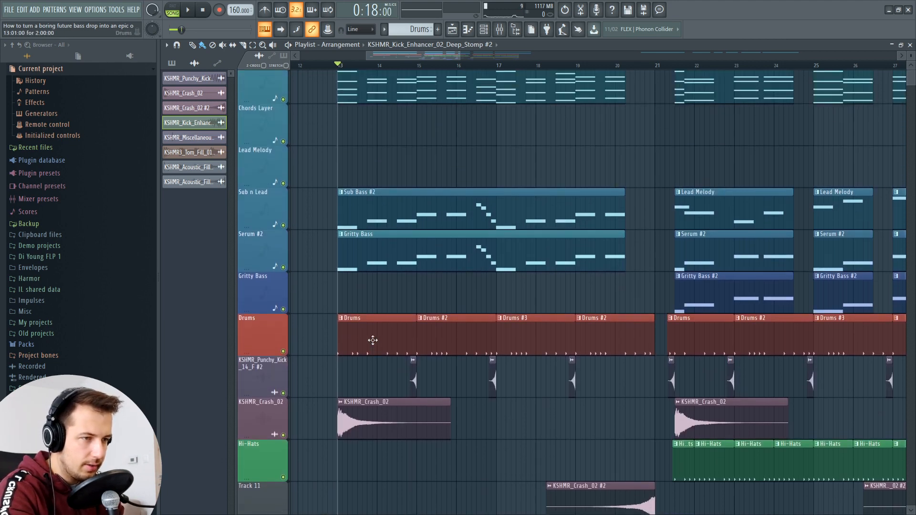
scroll(370, 405, down, 3)
scroll(368, 293, up, 3)
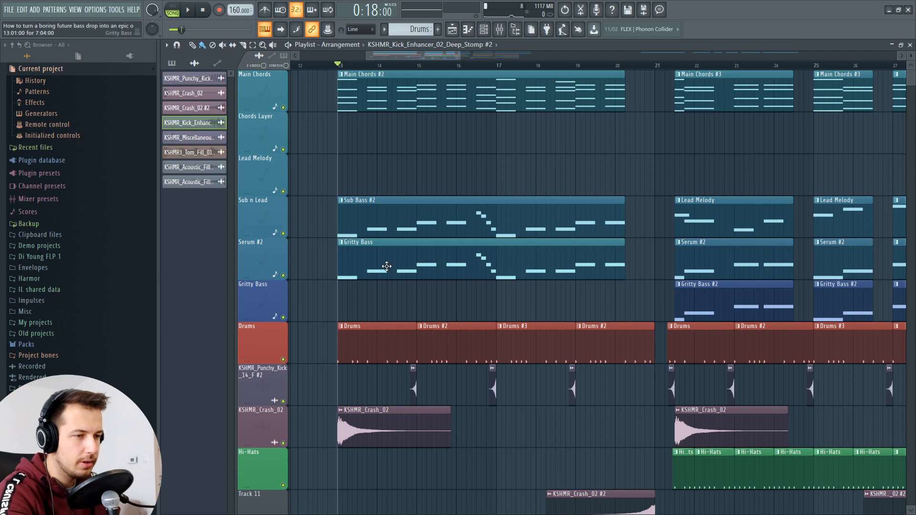
key(space)
scroll(386, 266, down, 2)
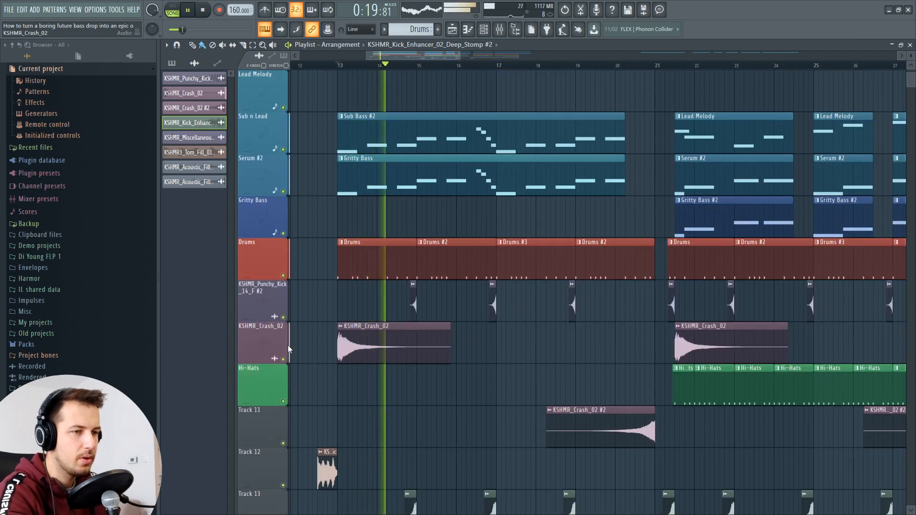
key(space)
click(283, 359)
key(space)
key(space)
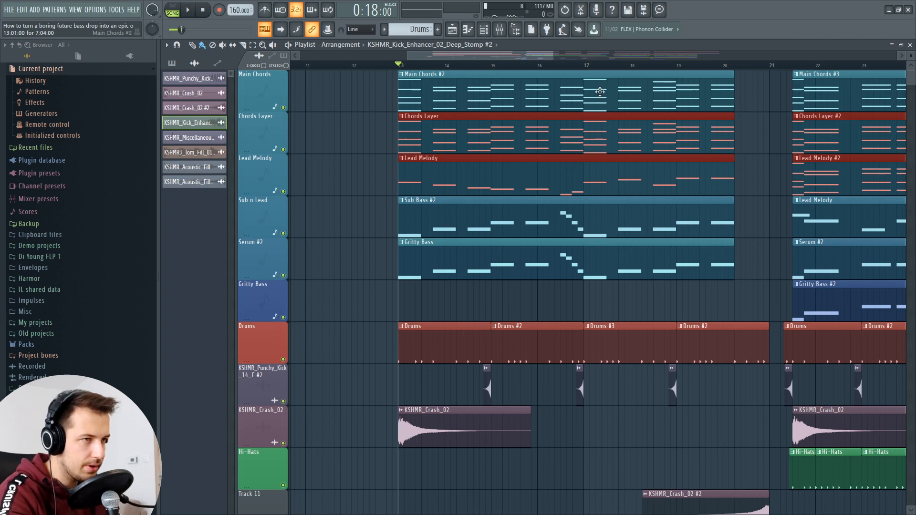
Solo the Chords Layer track, select its pattern clip, and compare it with the Main Chords track soloed
right_click(283, 149)
click(493, 138)
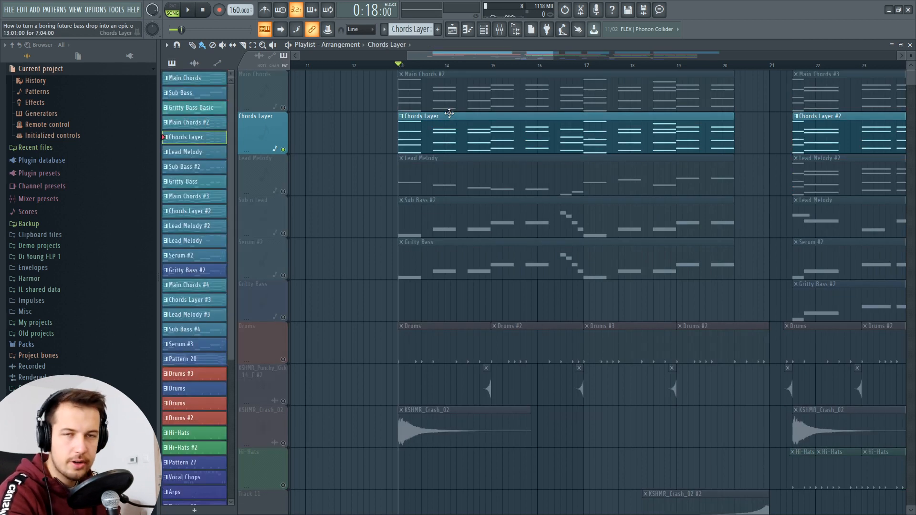
right_click(283, 108)
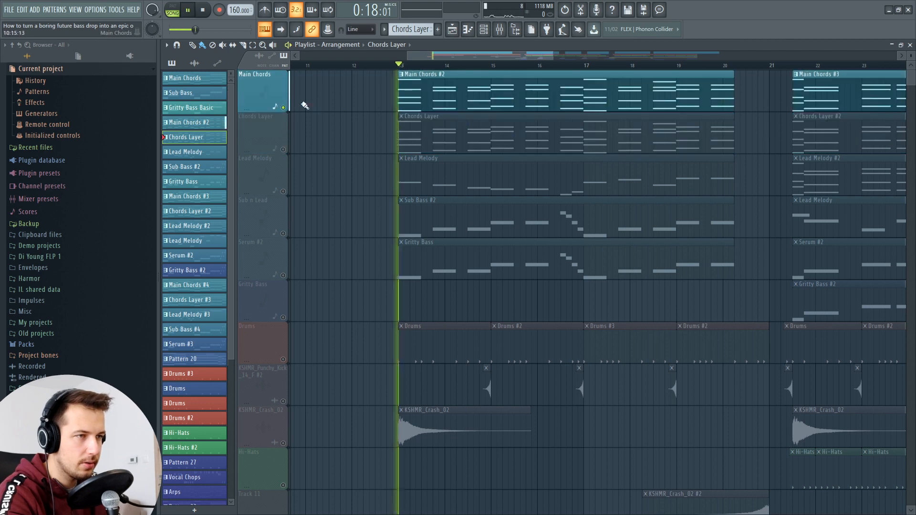
right_click(284, 149)
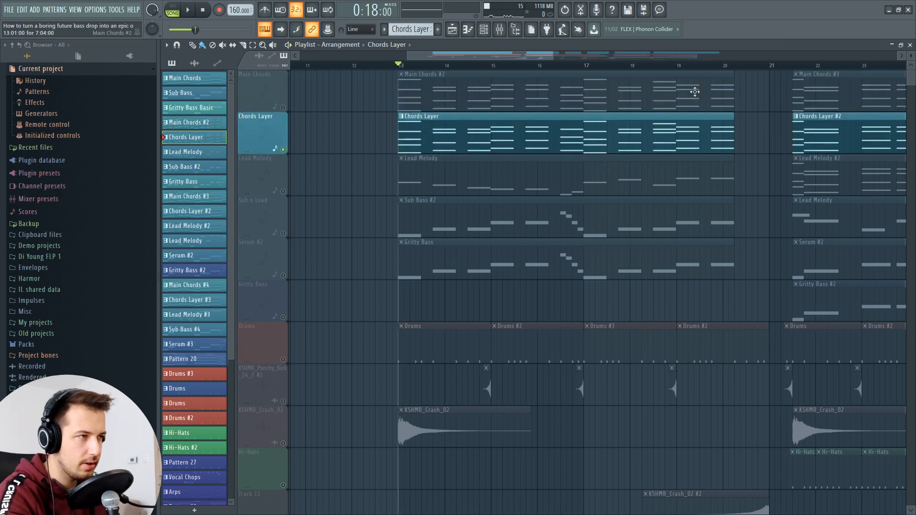
Play the soloed Chords Layer from bar 13 and inspect its Layer 2 Serum preset in the channel rack
key(F6)
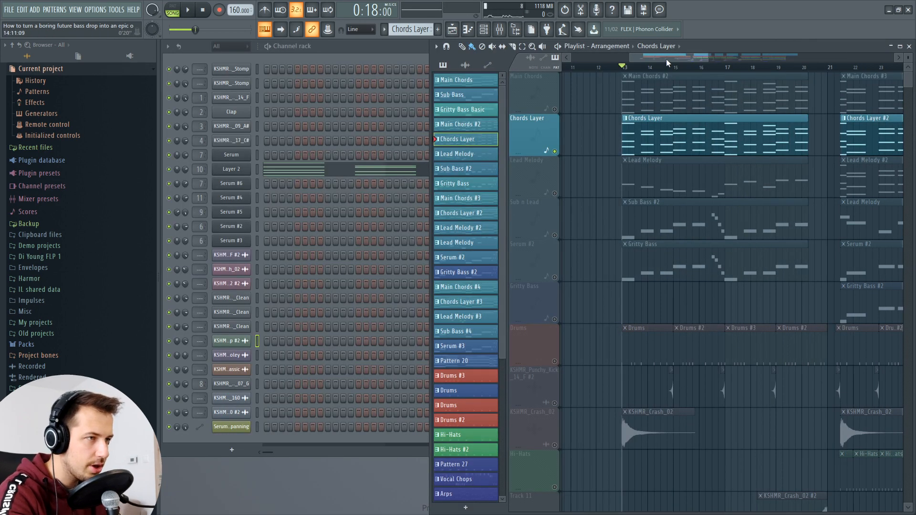
scroll(678, 73, right, 2)
key(space)
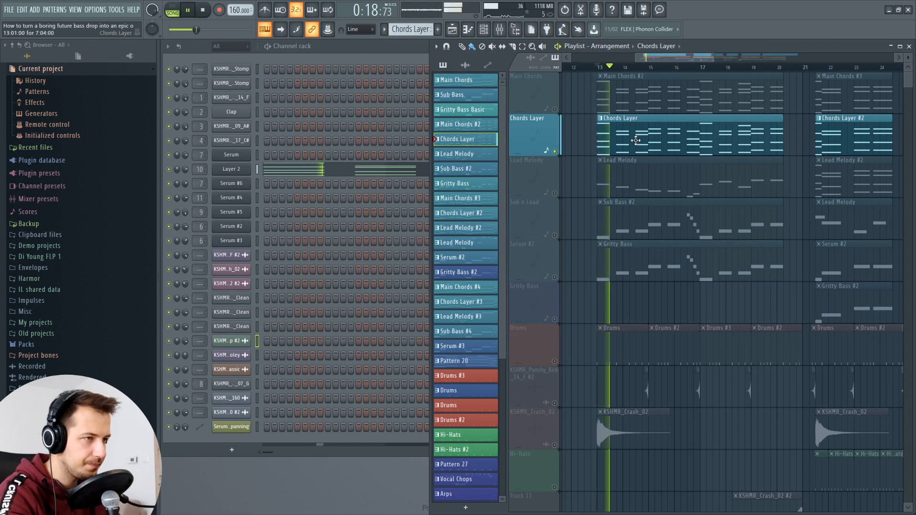
key(space)
click(231, 169)
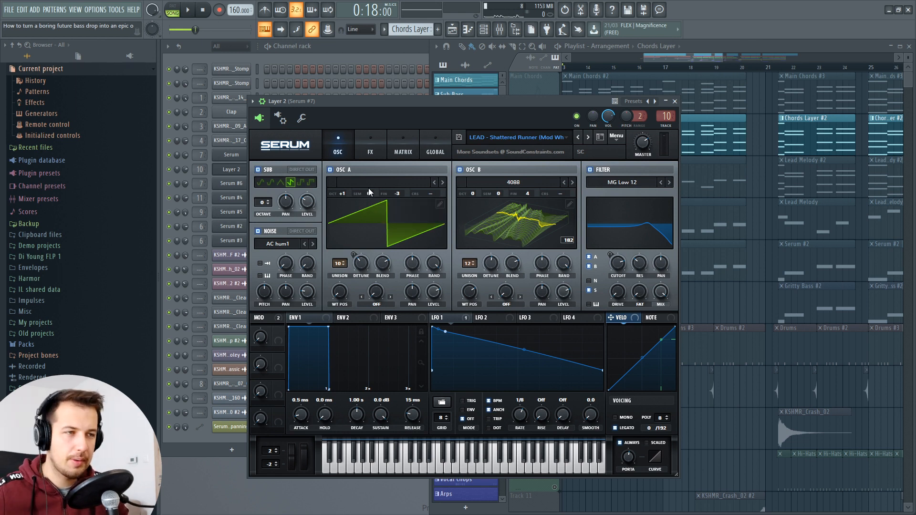
click(675, 101)
Play the Main Chords track alone from bar 13, and replay it with the Chords Layer track enabled
scroll(634, 69, left, 2)
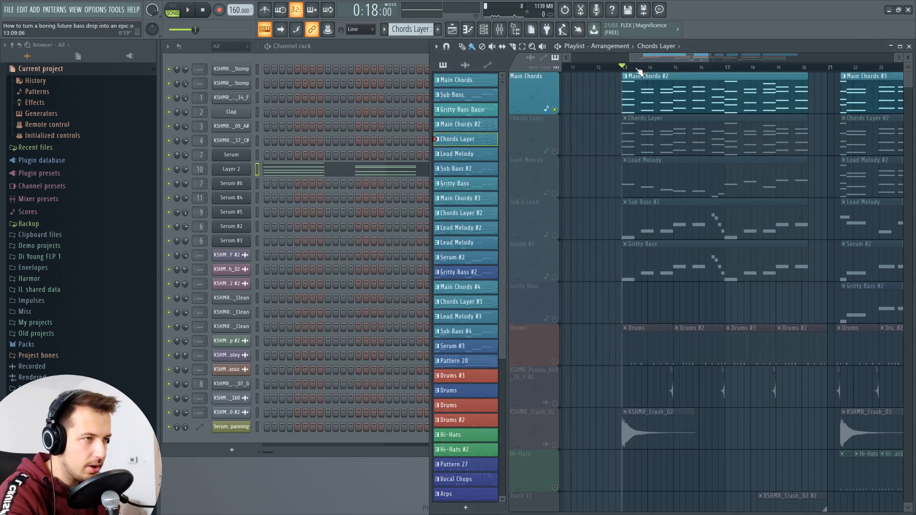
scroll(640, 70, right, 1)
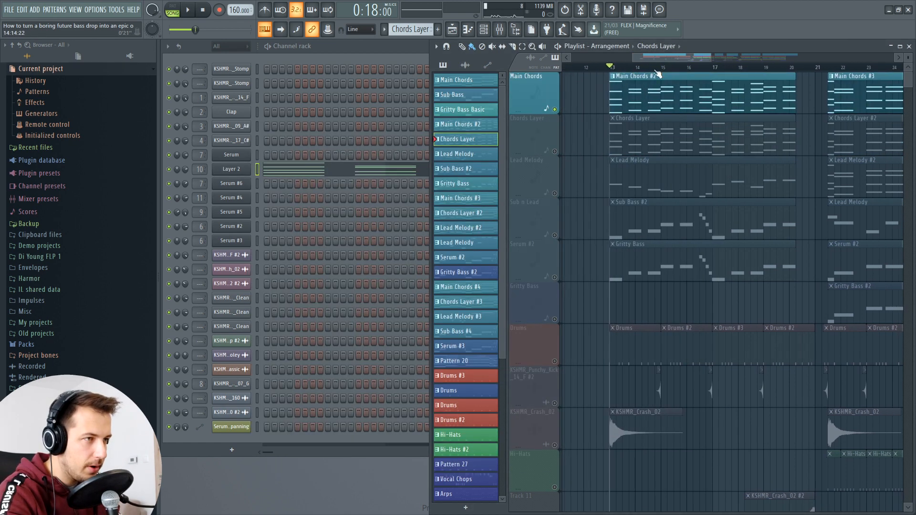
key(space)
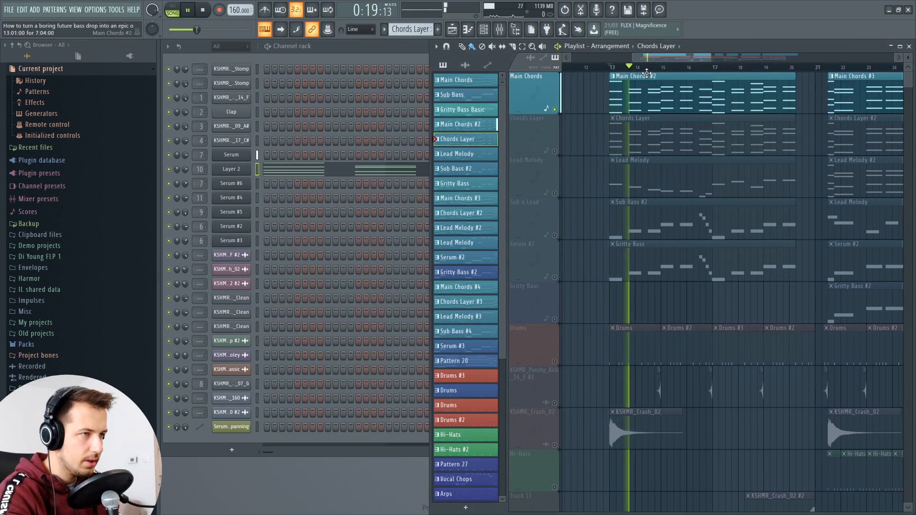
key(space)
click(555, 152)
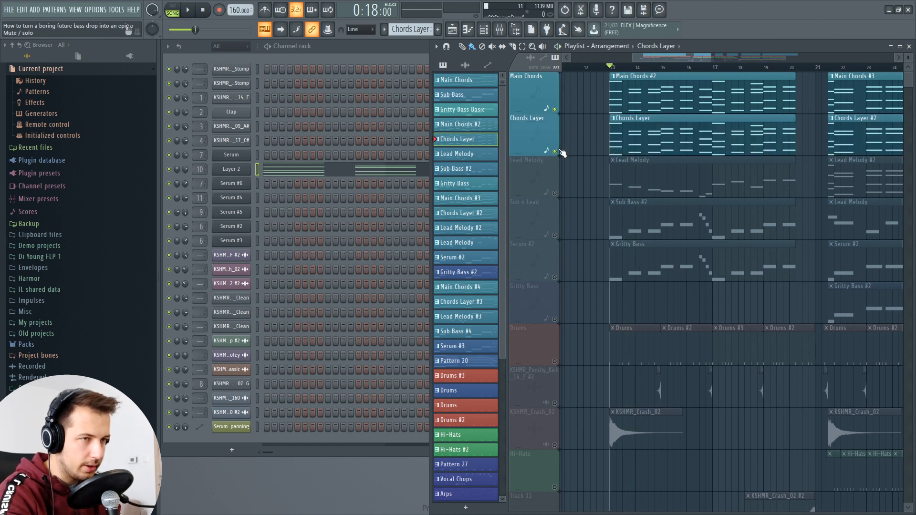
key(space)
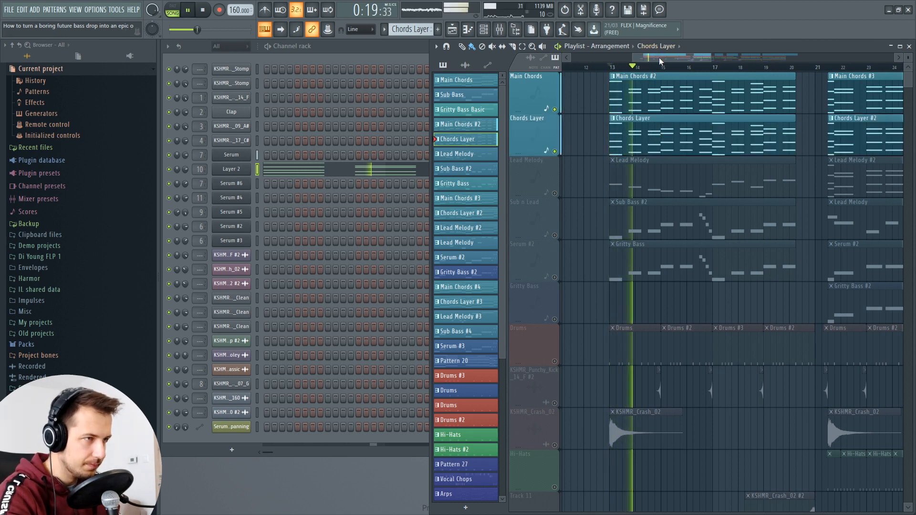
key(space)
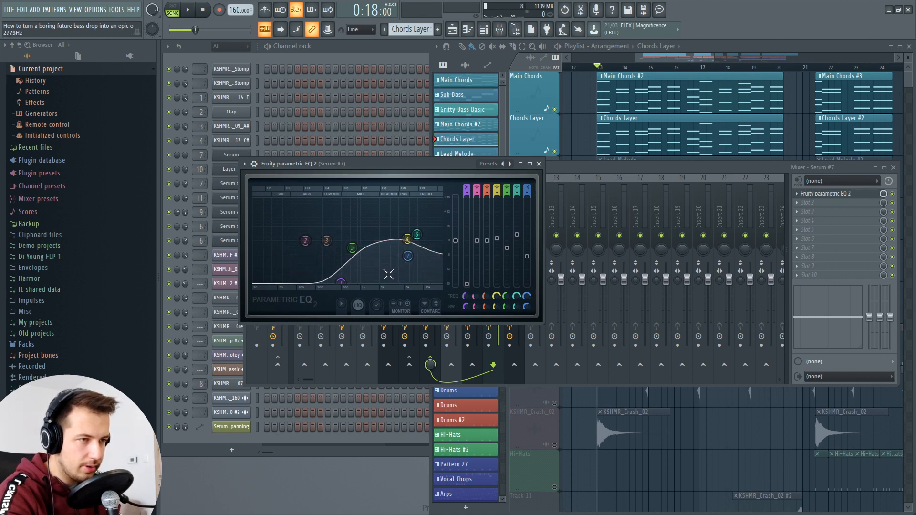
Close the Serum #7 EQ and mixer, and play the Chords Layer soloed from bar 13 before bringing Main Chords back in
click(538, 163)
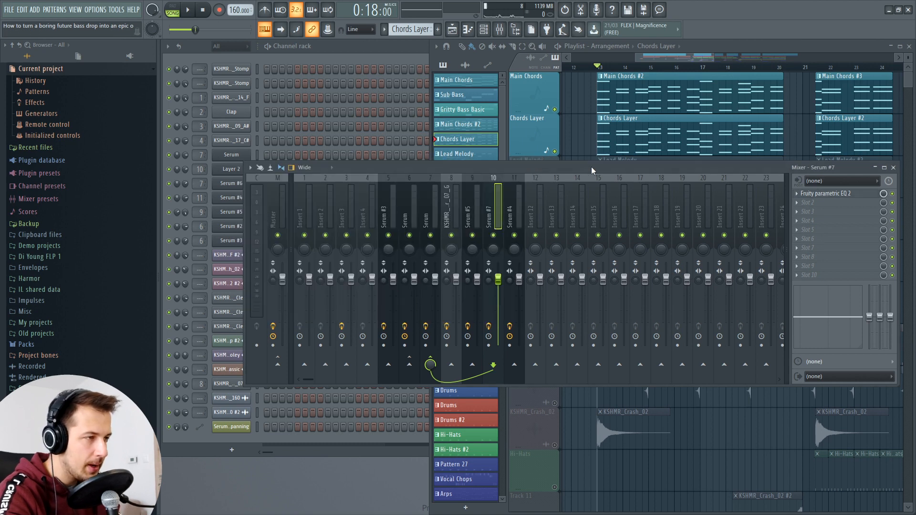
click(893, 167)
ctrl+click(555, 151)
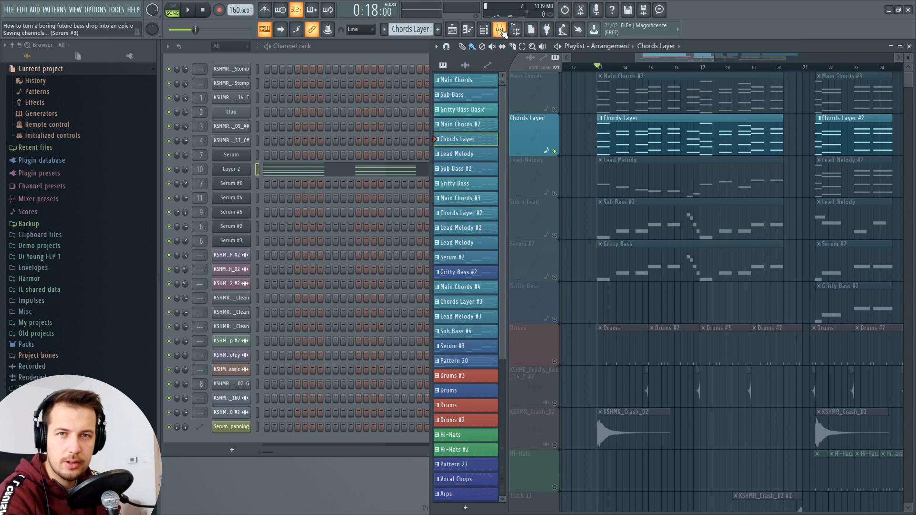
key(space)
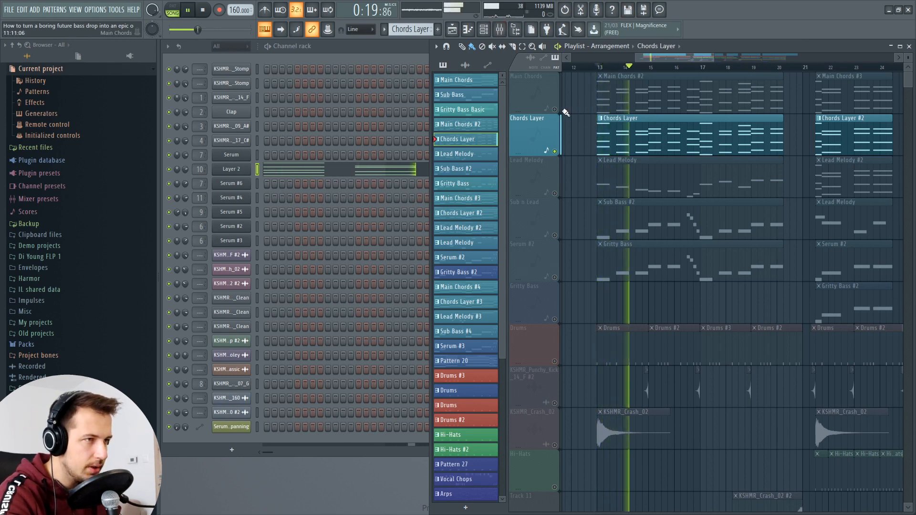
click(555, 110)
key(space)
Solo the Lead Melody track, select its pattern and inspect the LEAD - Farewell preset of Serum #4
scroll(603, 77, up, 2)
right_click(555, 193)
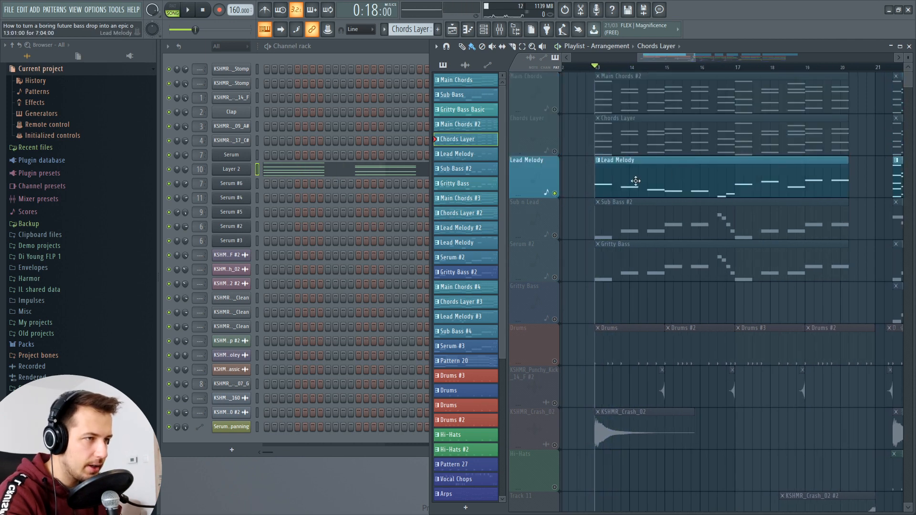
click(662, 174)
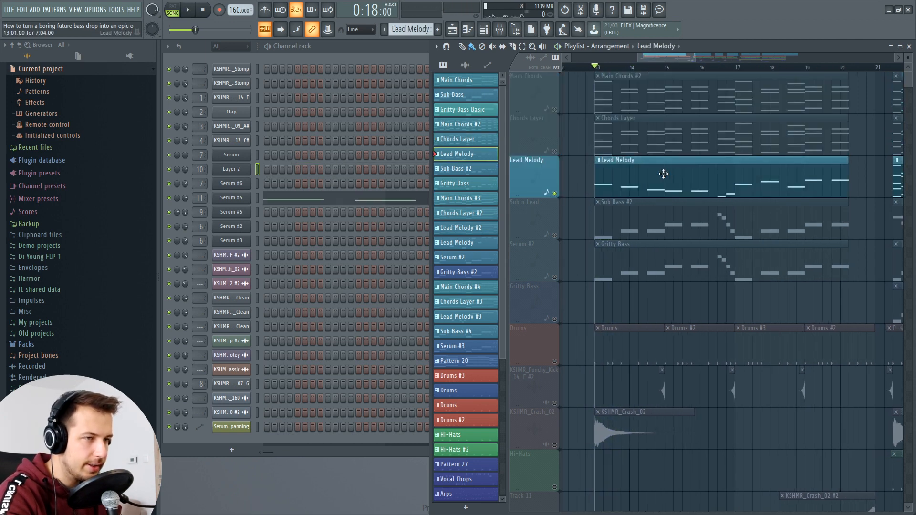
click(248, 197)
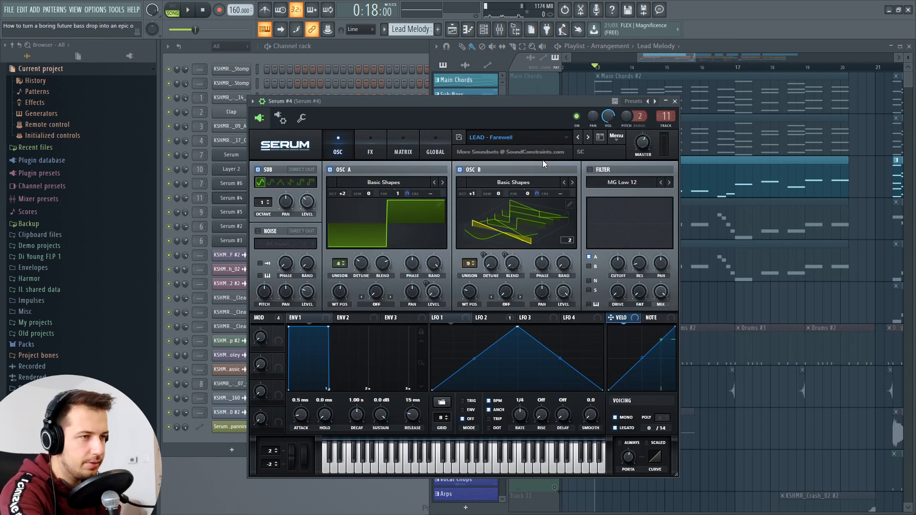
click(675, 101)
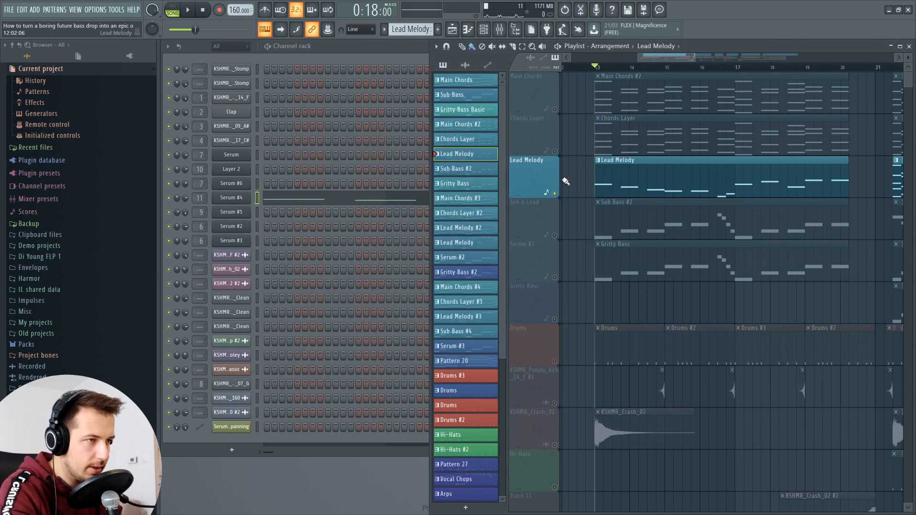
Examine the Lead Melody notes of Serum #4 in the piano roll across all eight bars
click(385, 200)
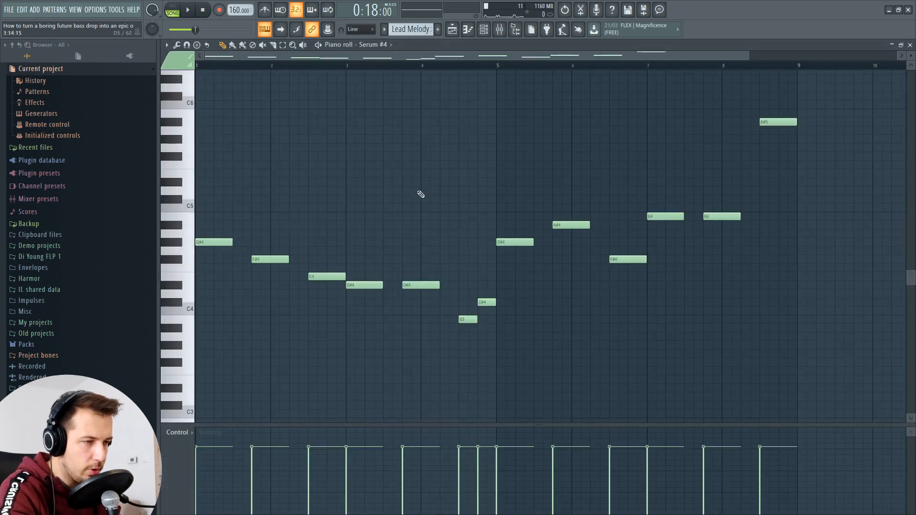
scroll(478, 252, down, 2)
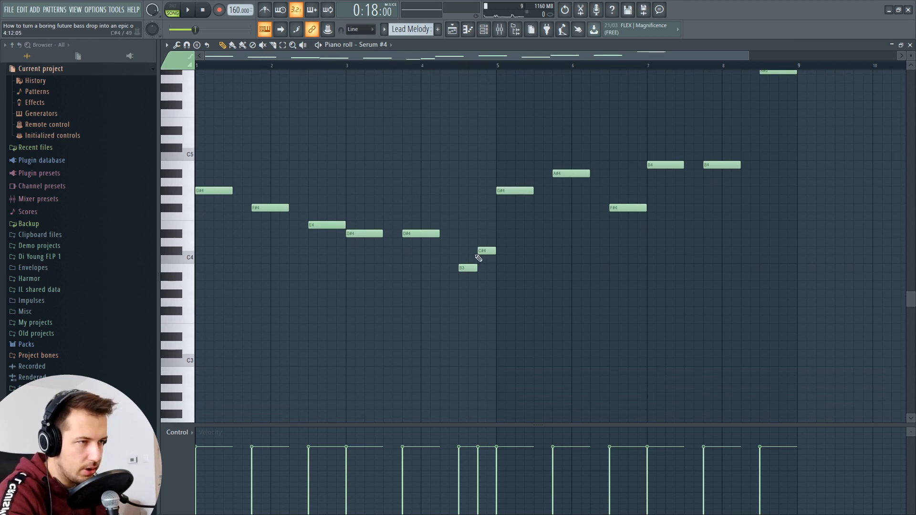
scroll(471, 319, up, 2)
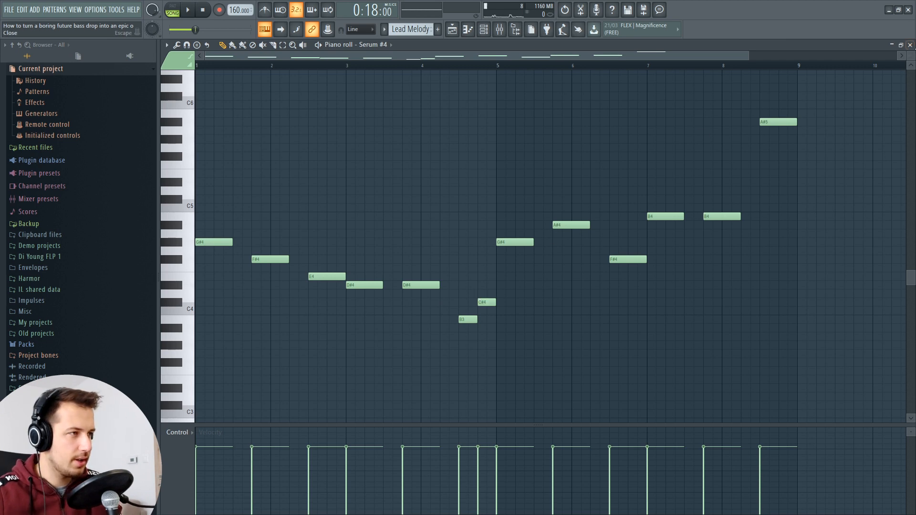
click(910, 45)
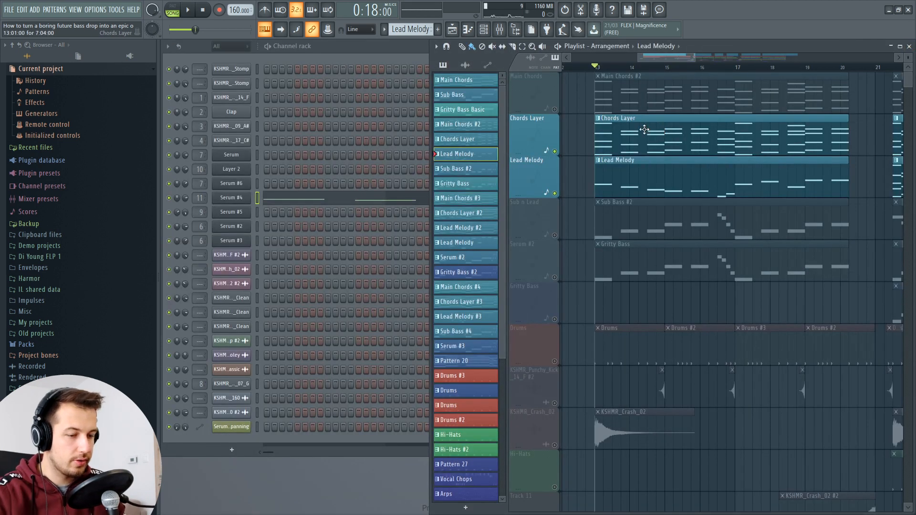
Play Main Chords, Chords Layer and Lead Melody together from bar 13, and replay them after checking the lead notes
click(554, 110)
key(space)
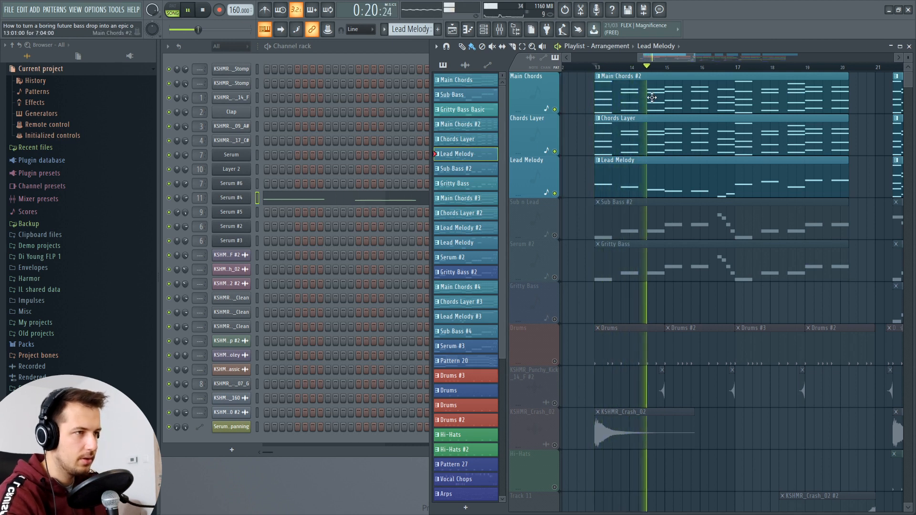
mouse_move(677, 56)
mouse_down()
mouse_move(693, 67)
mouse_move(683, 63)
mouse_up()
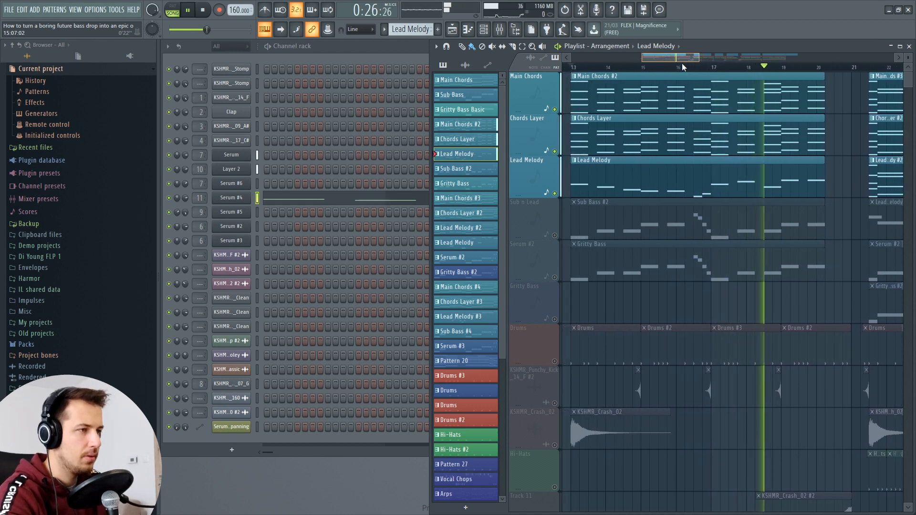
key(space)
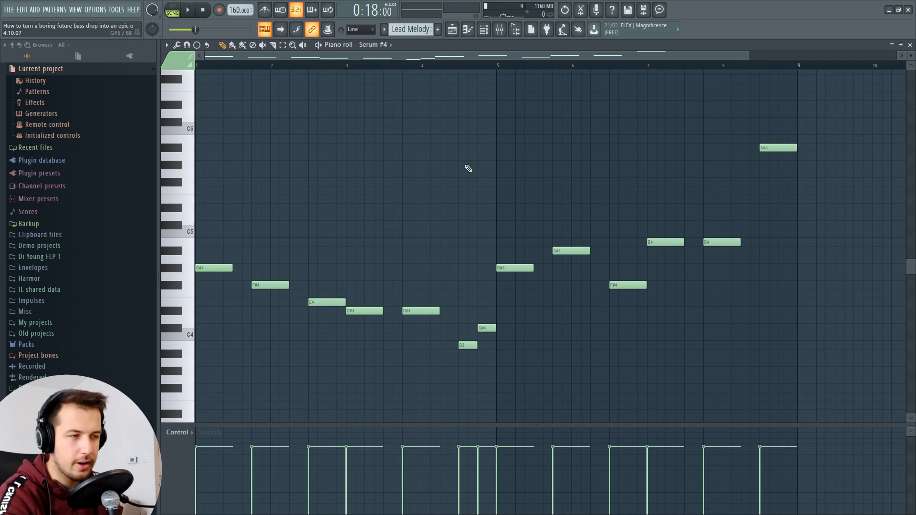
key(space)
key(F7)
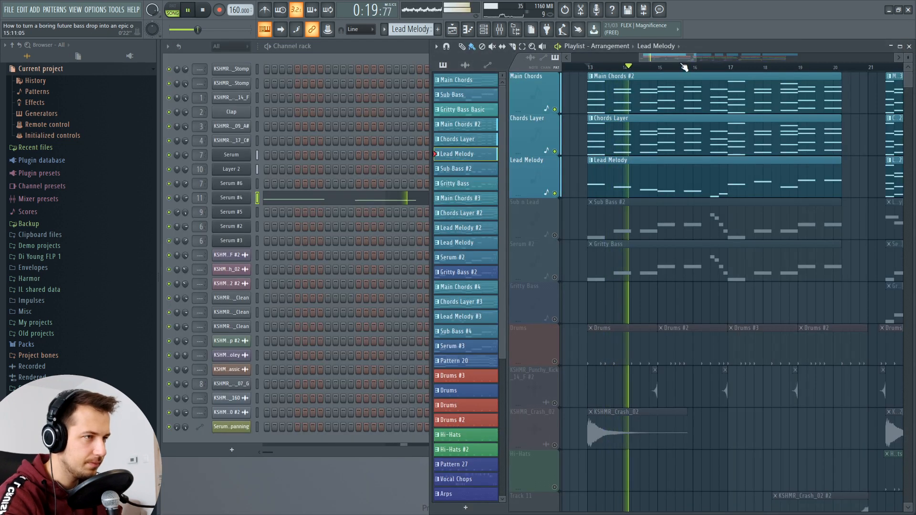
key(space)
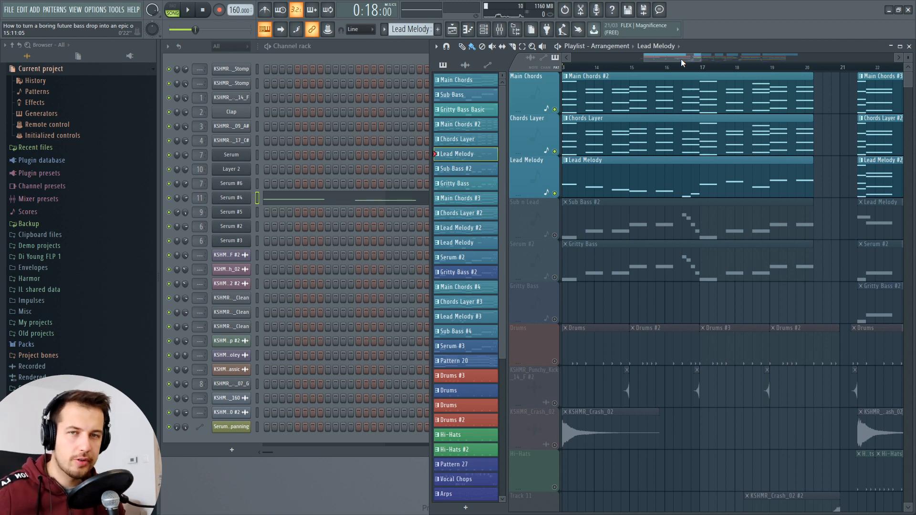
Bring all playlist tracks back from solo, hide the channel rack and play the full drop from bar 13
right_click(555, 235)
right_click(555, 235)
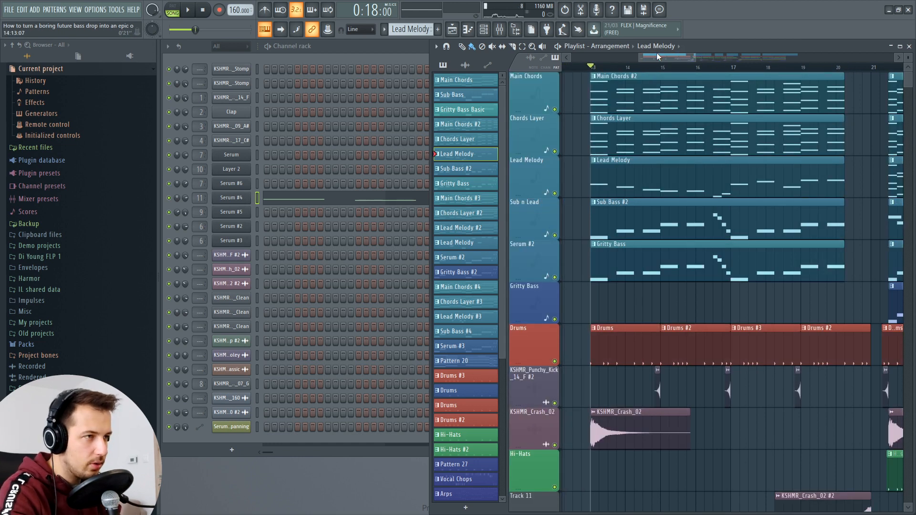
scroll(640, 81, right, 1)
key(F6)
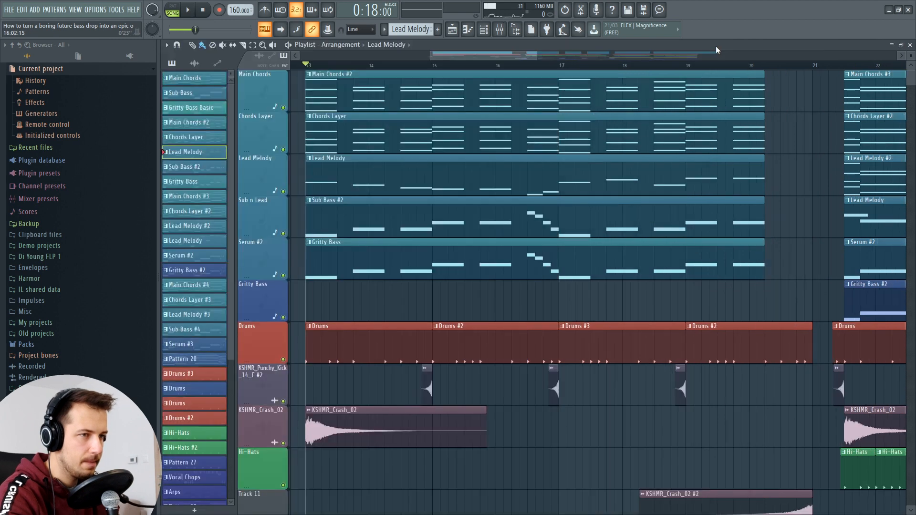
key(space)
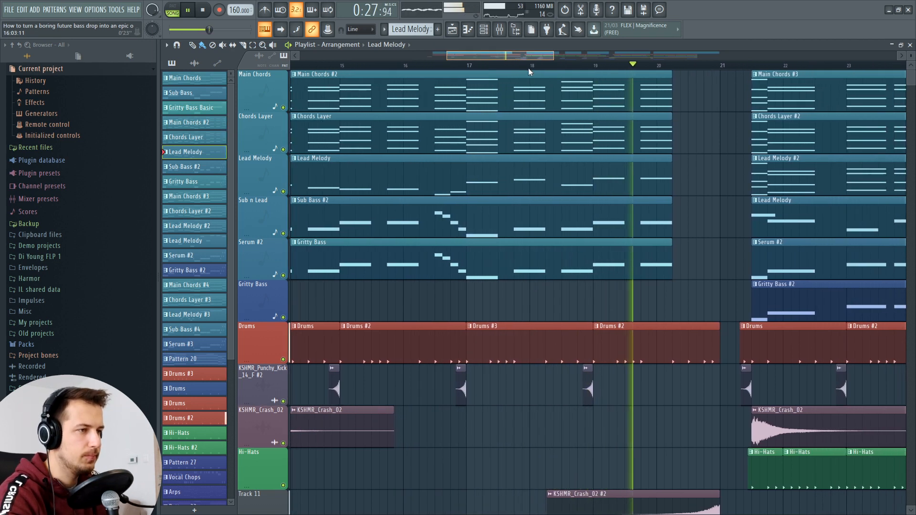
key(space)
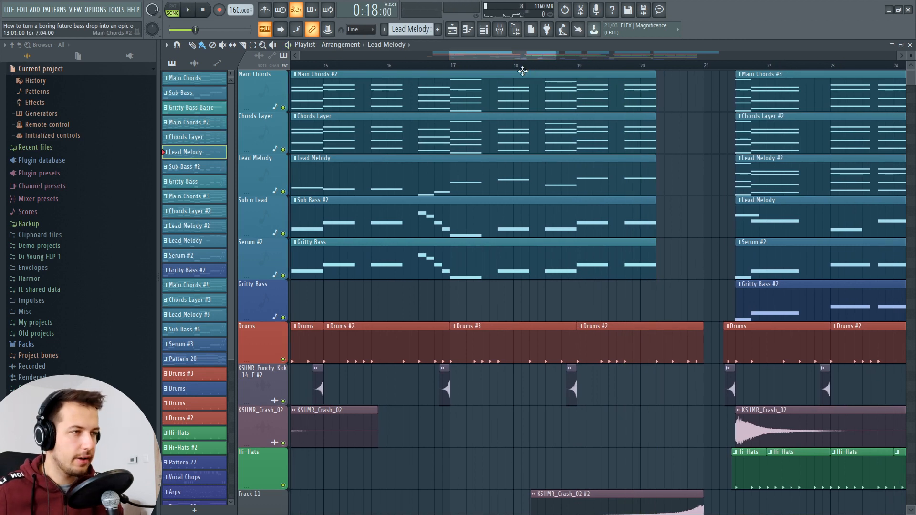
Place the playhead between bars 19 and 20 and play the end of the first drop section
click(657, 66)
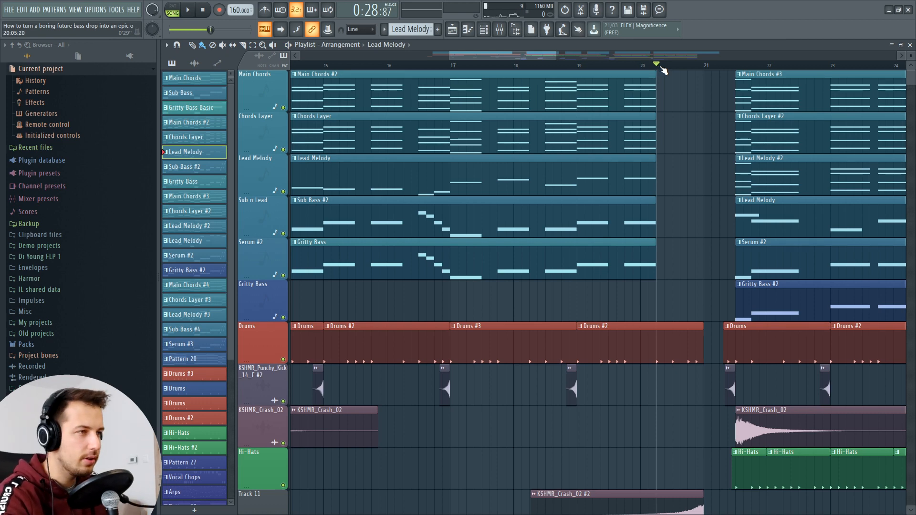
scroll(662, 69, down, 3)
scroll(721, 134, down, 8)
drag(571, 57, 578, 60)
scroll(675, 132, up, 5)
scroll(678, 135, up, 3)
click(621, 67)
click(612, 66)
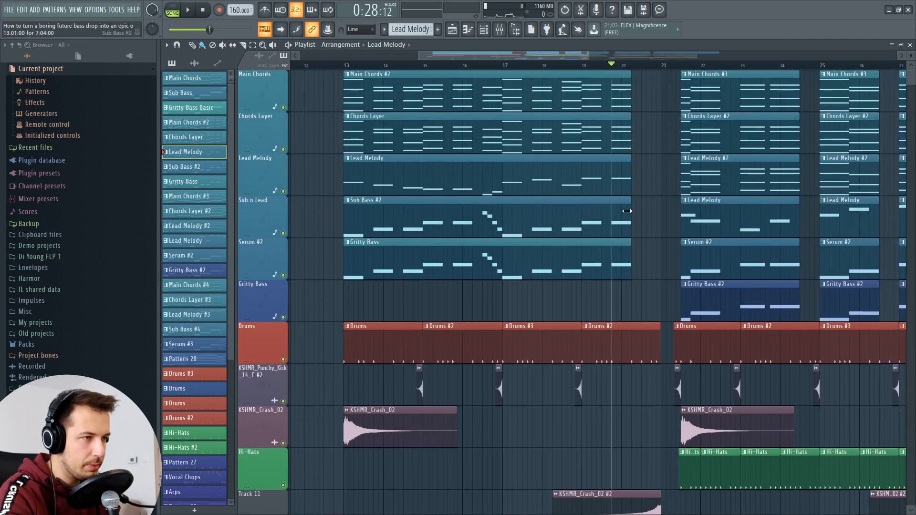
key(space)
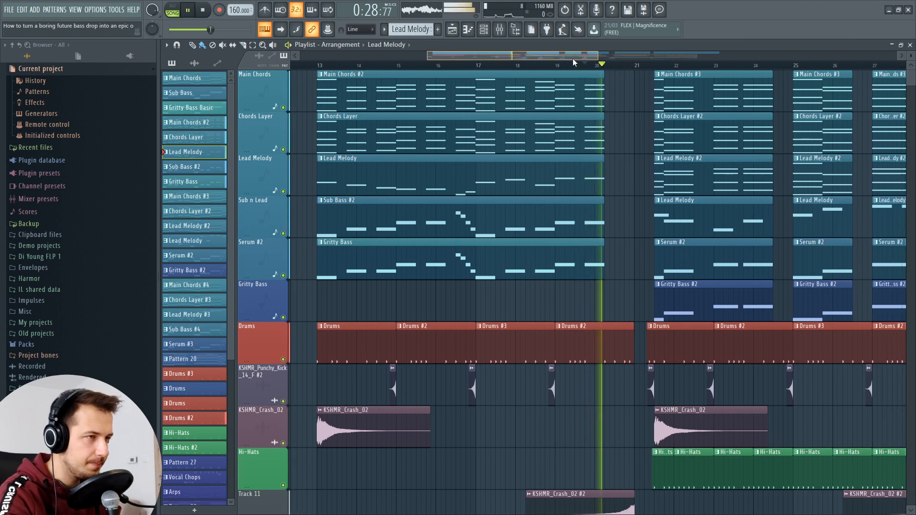
Solo Track 16, play its acoustic fill clips around bar 21, and bring the other tracks back
key(space)
scroll(628, 239, down, 6)
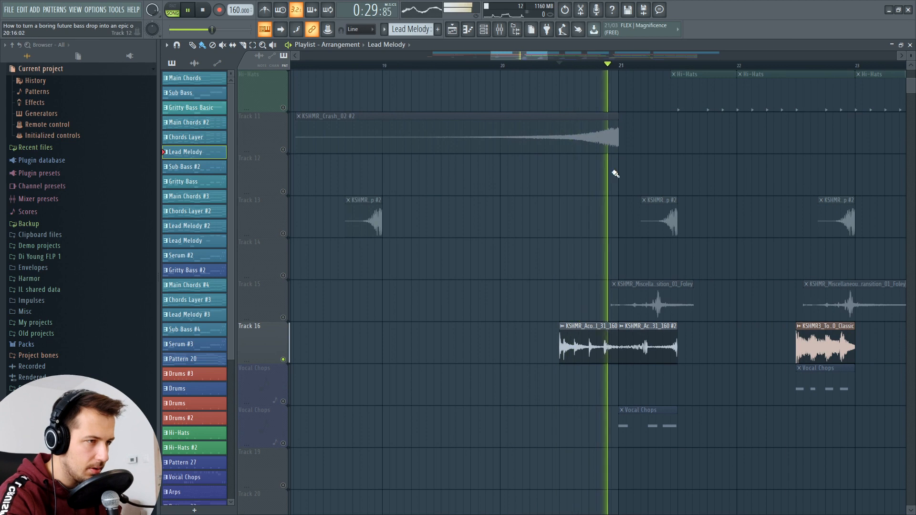
click(601, 343)
scroll(663, 258, up, 4)
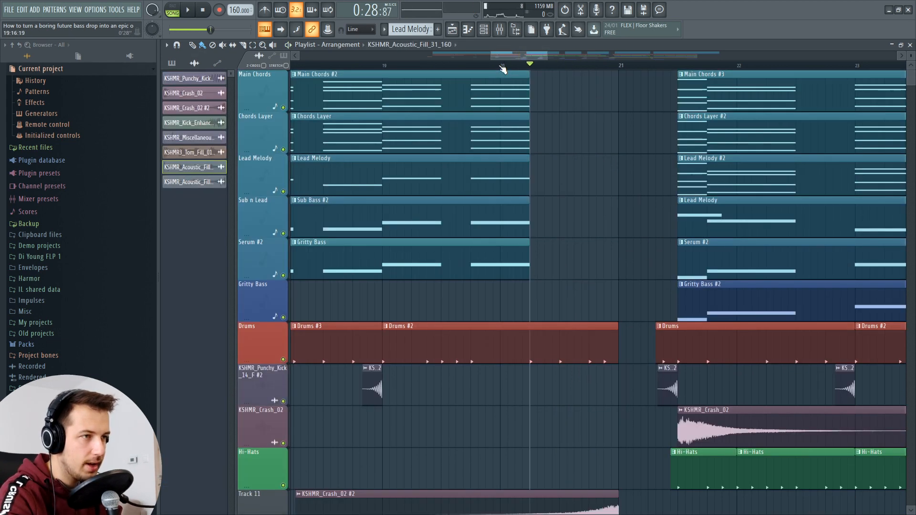
Place the playhead just after bar 20 and play the gap between the first and second drop sections
click(501, 66)
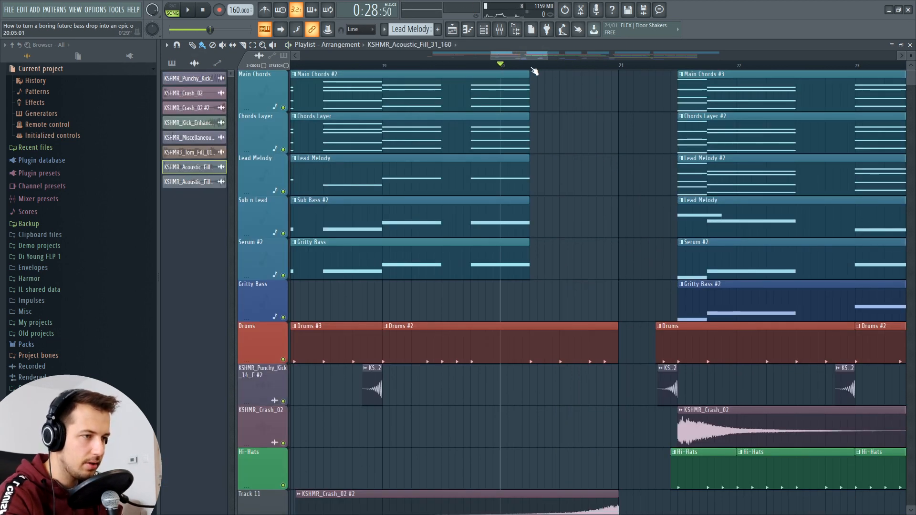
click(531, 66)
key(space)
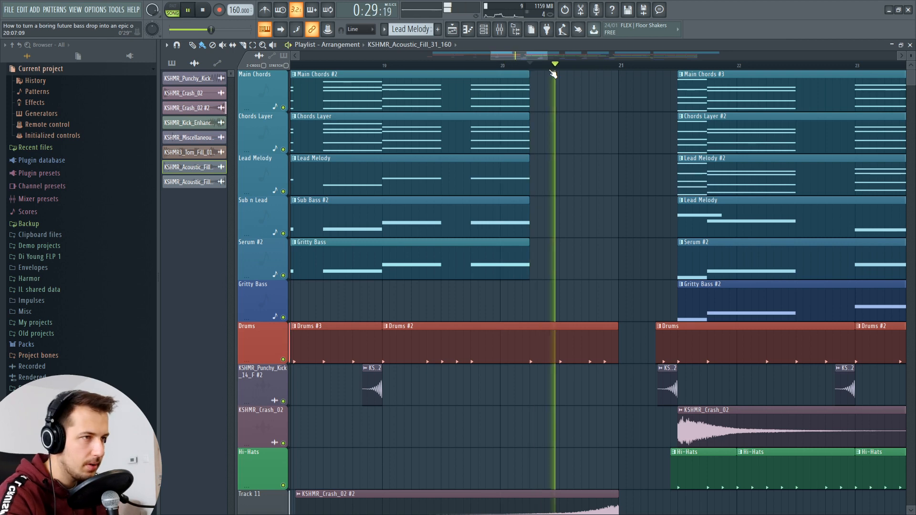
key(space)
Solo Tracks 15 and 16 with the playhead at bar 21, and inspect the KSHMR_Miscellaneous_Transition_01_Foley sample
drag(521, 56, 540, 64)
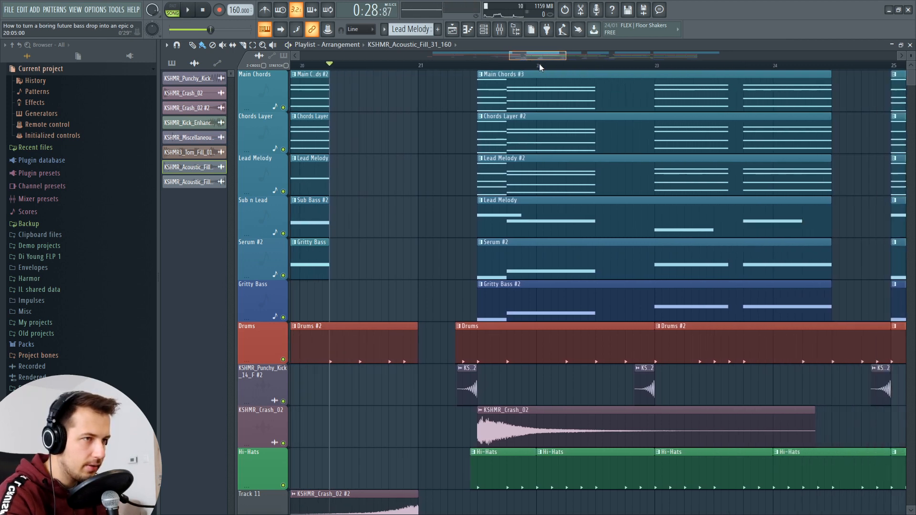
click(421, 66)
scroll(334, 287, down, 6)
right_click(283, 359)
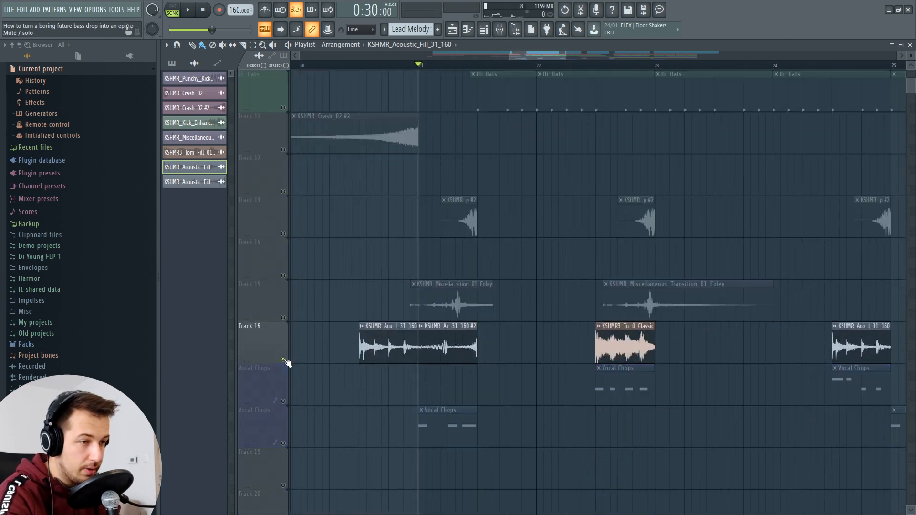
click(283, 317)
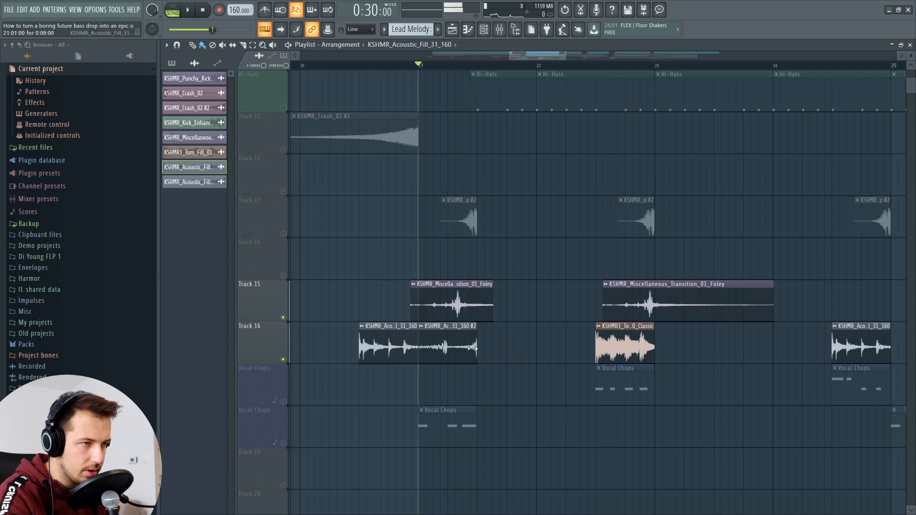
double_click(449, 306)
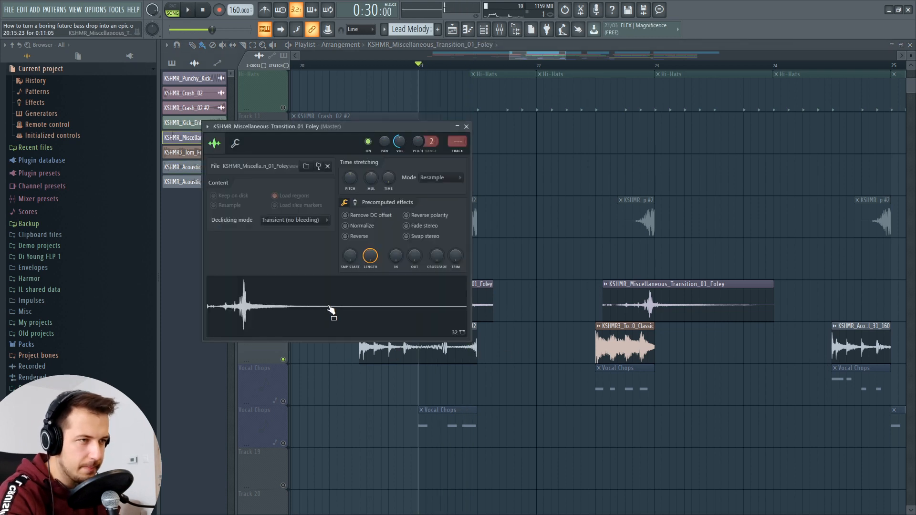
click(466, 126)
Add Track 13 and the KSHMR_Punchy_Kick_14_F #2 track to the soloed tracks, and play their reversed hits after bar 21
click(463, 65)
scroll(336, 183, up, 4)
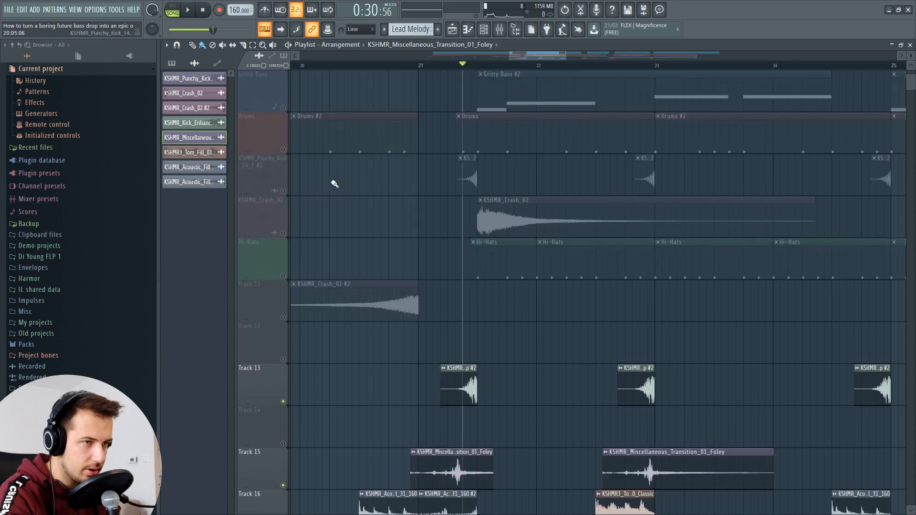
click(282, 191)
key(space)
key(space)
key(space)
key(space)
click(449, 65)
key(space)
key(space)
Add the Vocal Chops track with the clip at bar 21 to the soloed tracks and play it from there
scroll(478, 205, down, 6)
scroll(481, 208, up, 6)
scroll(482, 209, up, 5)
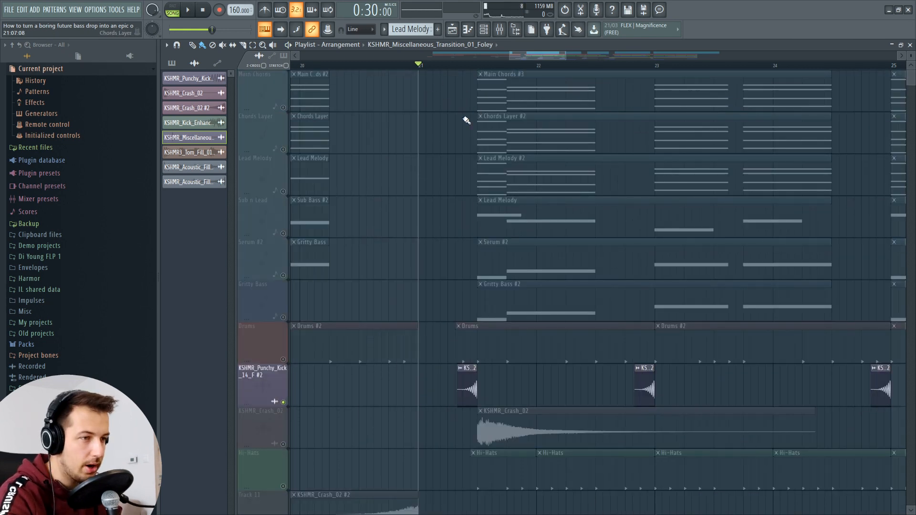
scroll(454, 122, down, 10)
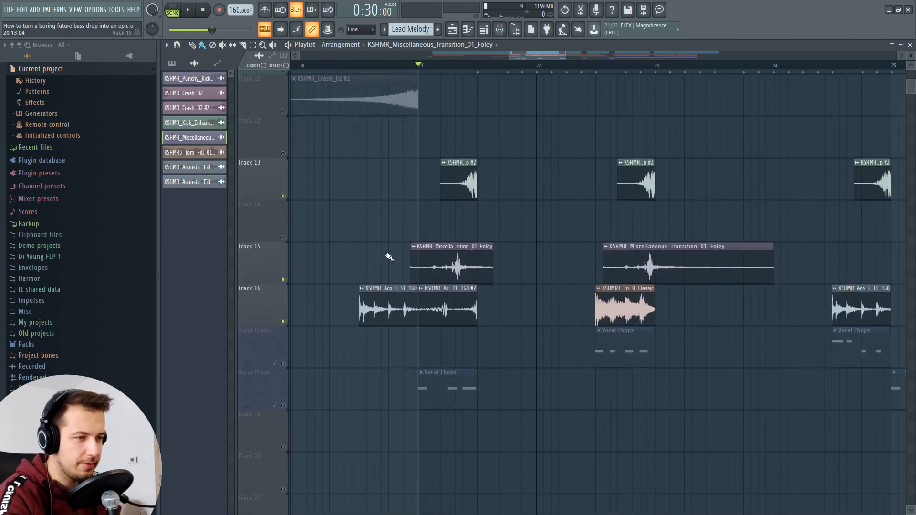
click(283, 402)
click(473, 369)
key(space)
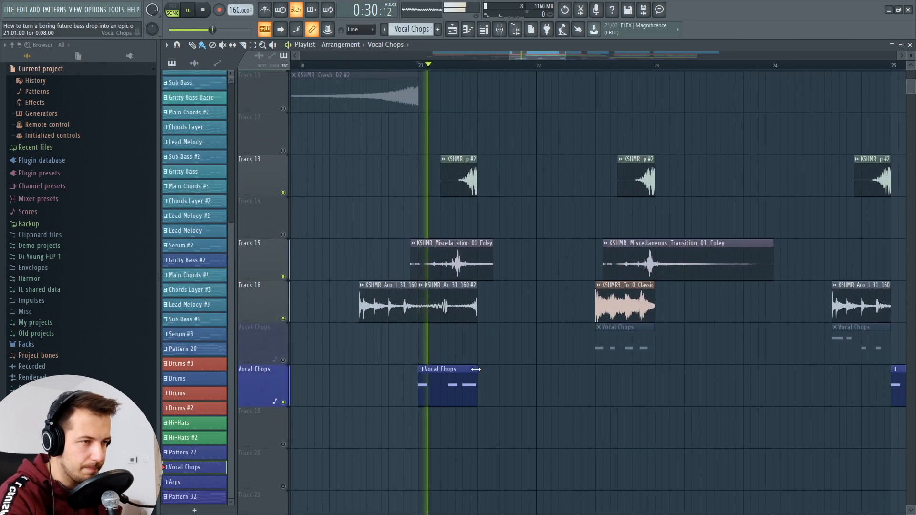
key(space)
Bring all tracks back from solo and place the playhead just before the end of the first drop section
scroll(339, 148, up, 10)
click(311, 66)
scroll(310, 66, down, 5)
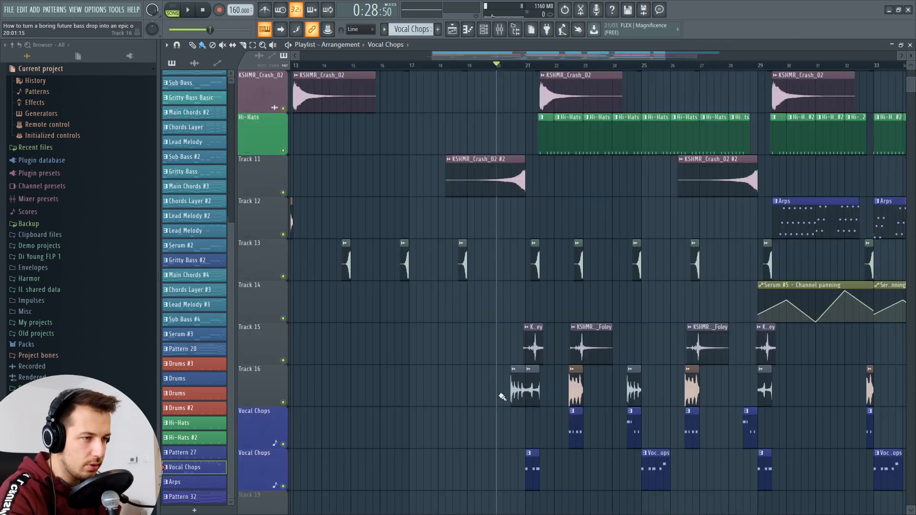
scroll(521, 360, up, 4)
scroll(521, 361, down, 4)
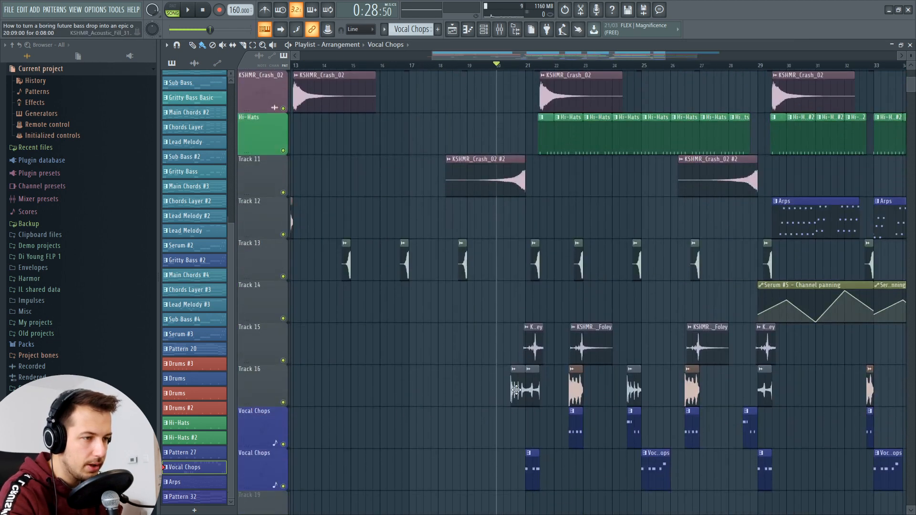
Check the acoustic fill and Vocal Chops clips around bar 21, and play the transition into the second drop section
click(535, 394)
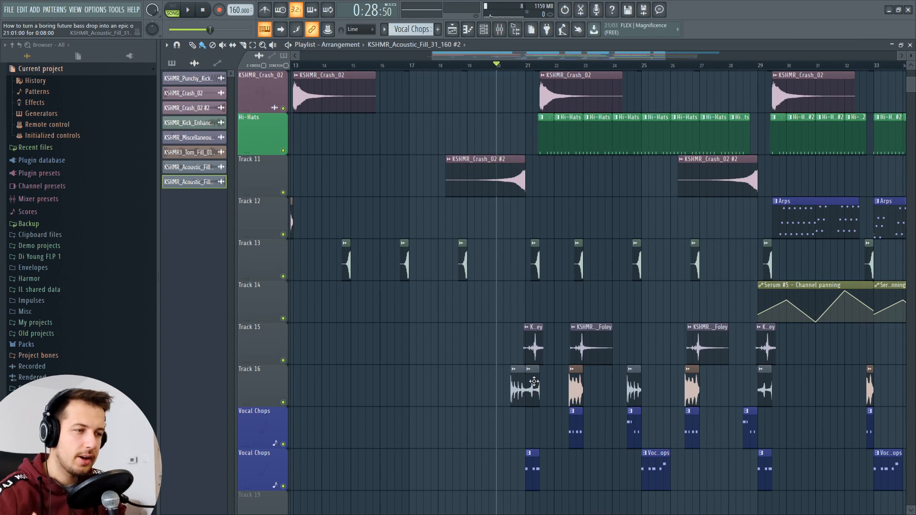
scroll(534, 381, down, 2)
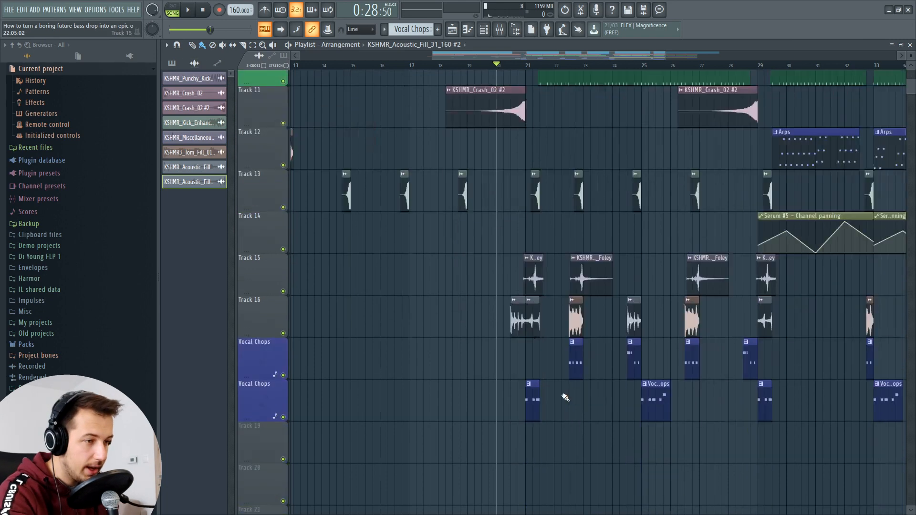
click(535, 382)
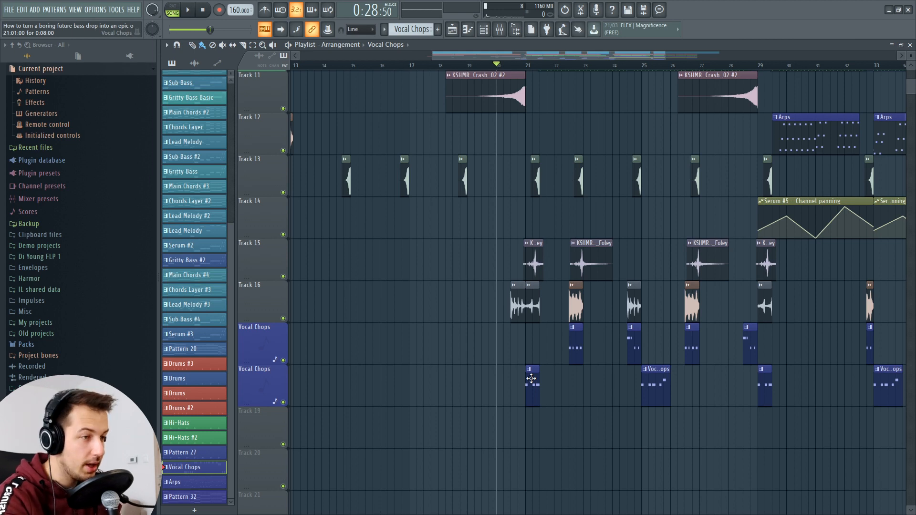
scroll(616, 375, up, 2)
key(space)
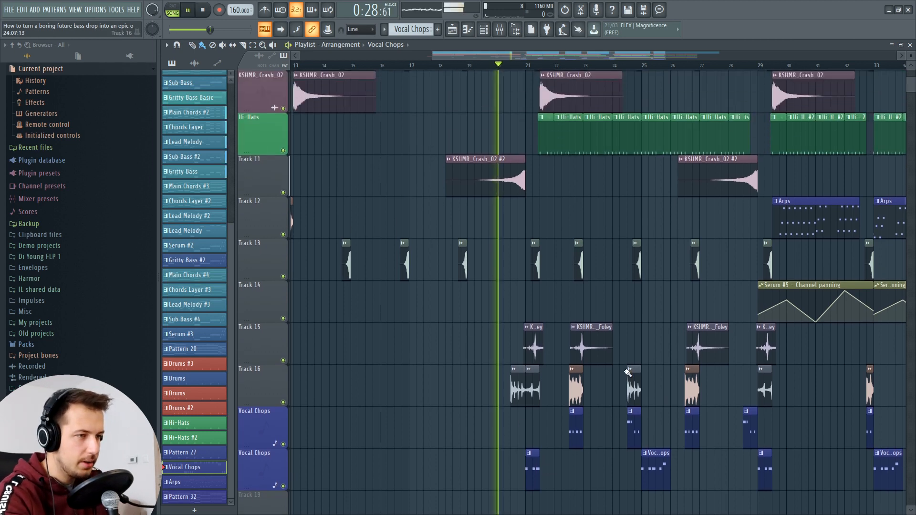
scroll(615, 356, up, 8)
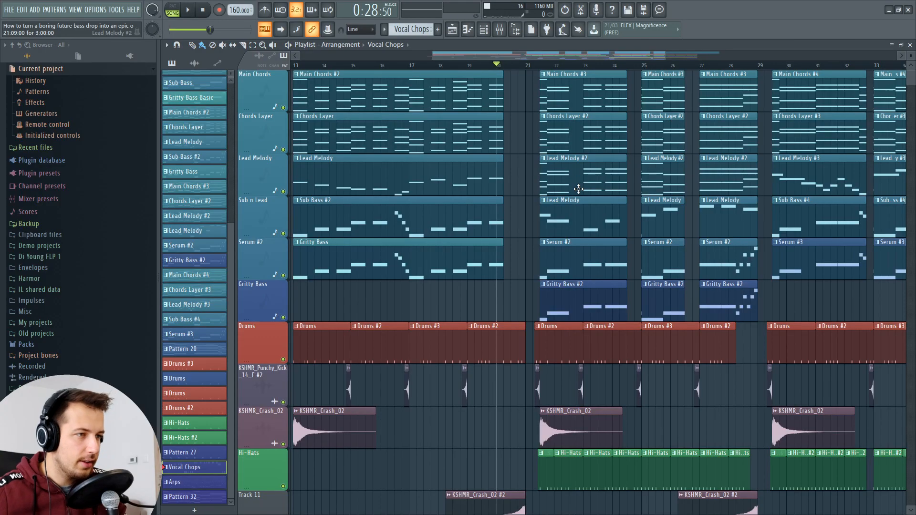
Pick the Lead Melody #2 pattern, show the channel rack in pattern mode, and check the preset loaded in Serum #6
click(576, 182)
double_click(481, 46)
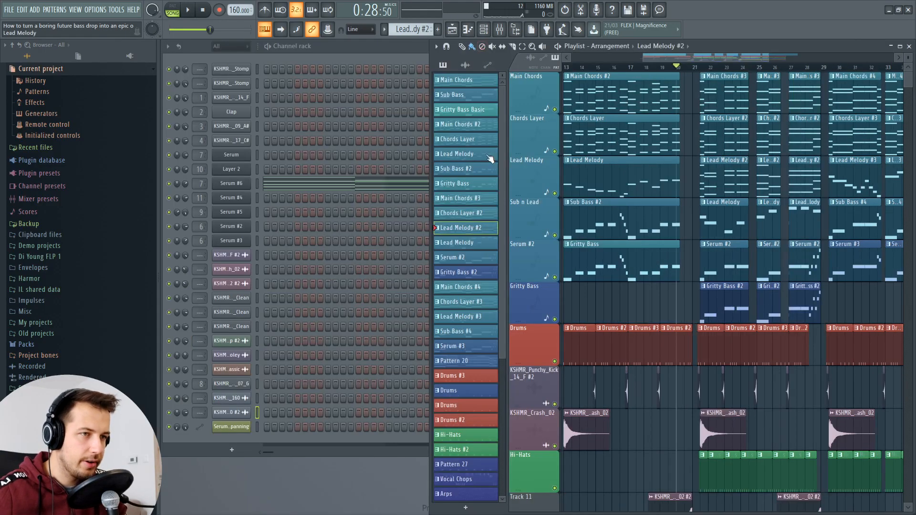
click(172, 10)
click(188, 10)
click(202, 10)
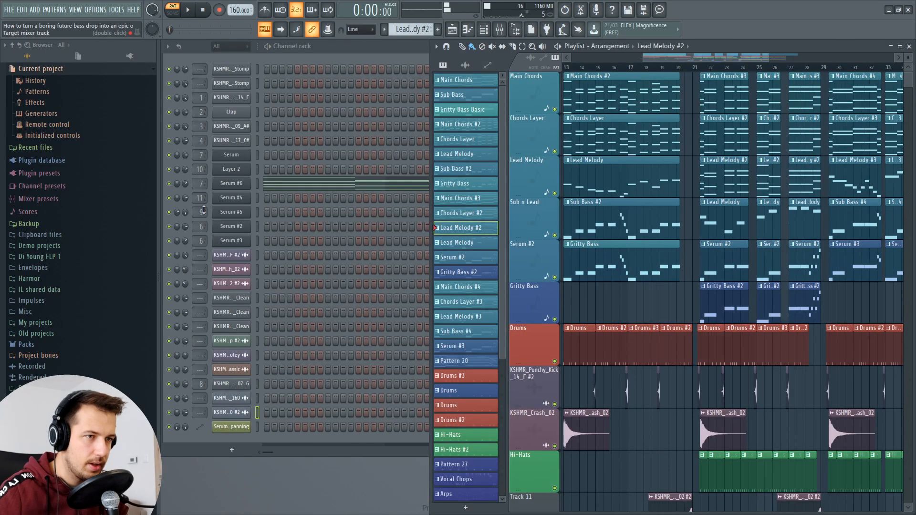
click(231, 183)
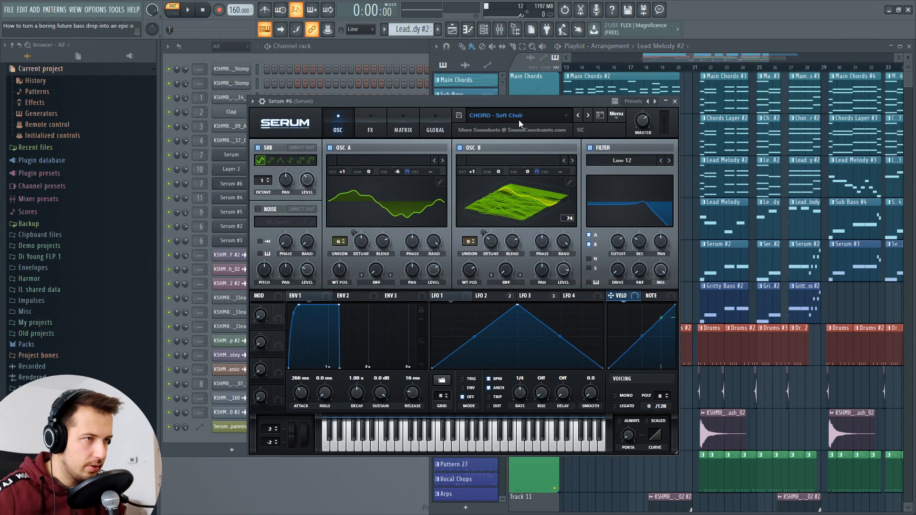
click(675, 102)
Play the Lead Melody #2 pattern and examine its Serum #6 chord notes in the piano roll
key(space)
click(274, 186)
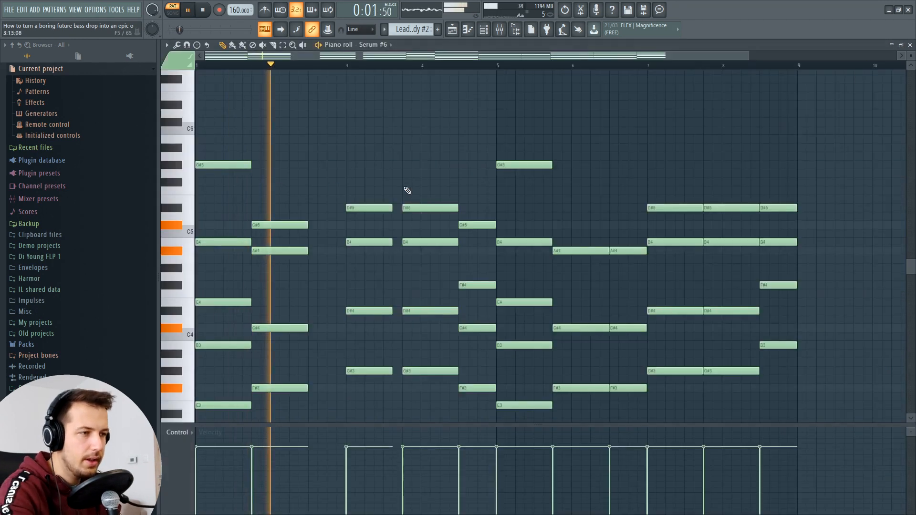
key(space)
scroll(621, 185, down, 3)
key(F7)
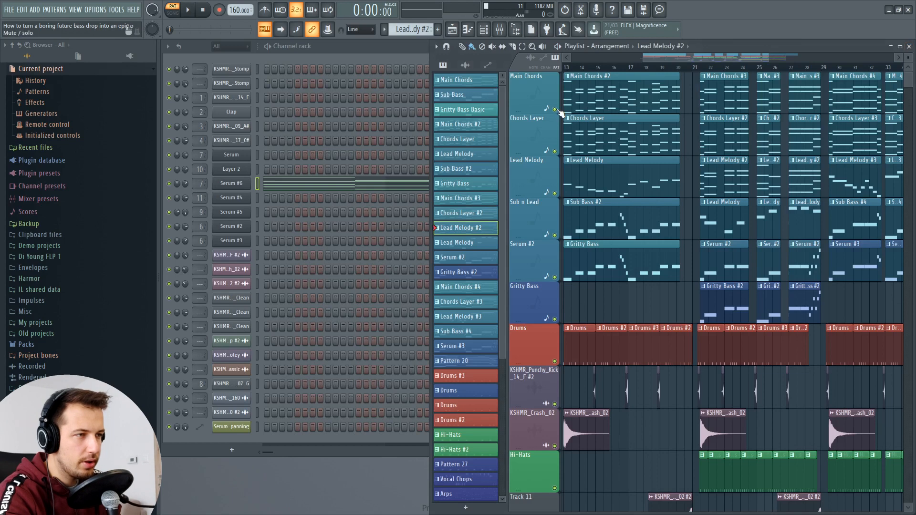
click(296, 190)
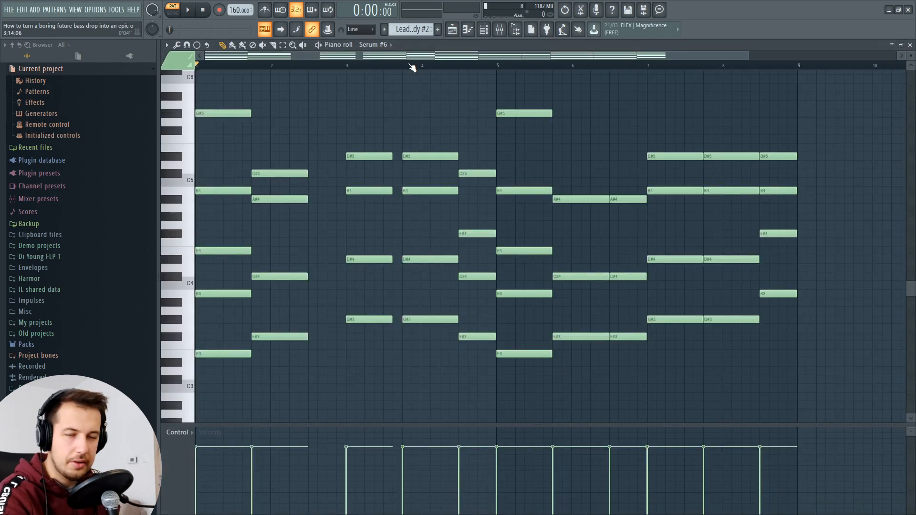
click(912, 44)
Play the second drop section from bar 21 in song mode, with the Lead Melody clip on the Sub n Lead track selected
key(space)
drag(703, 58, 730, 59)
key(space)
click(618, 67)
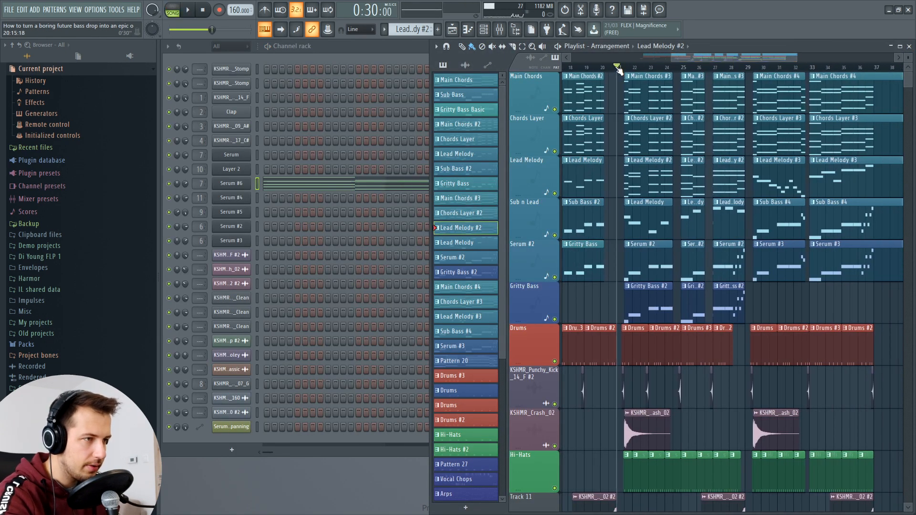
click(667, 222)
key(space)
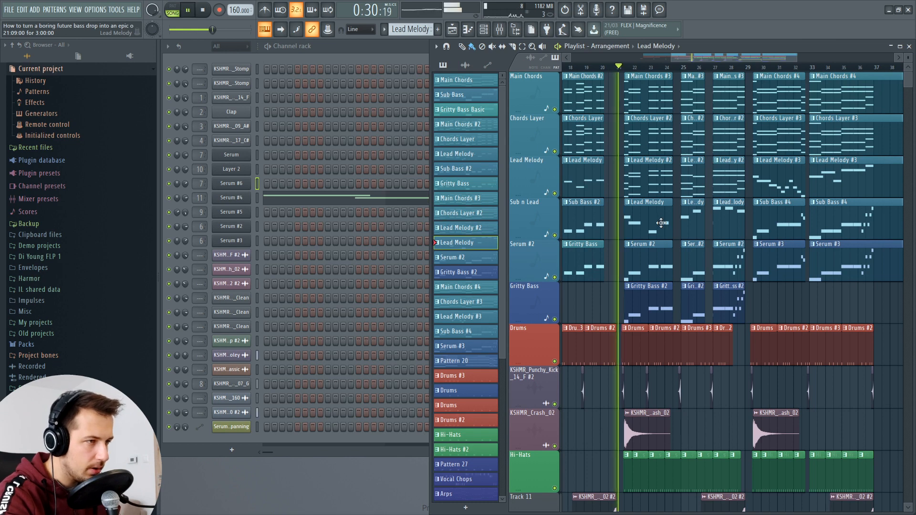
key(space)
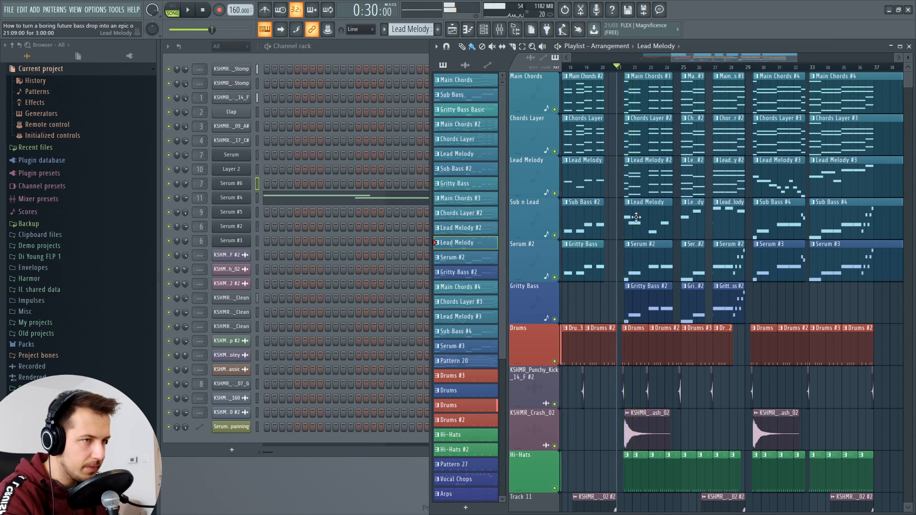
Open the second section's Lead Melody notes of Serum #4 in the piano roll and play them
double_click(659, 222)
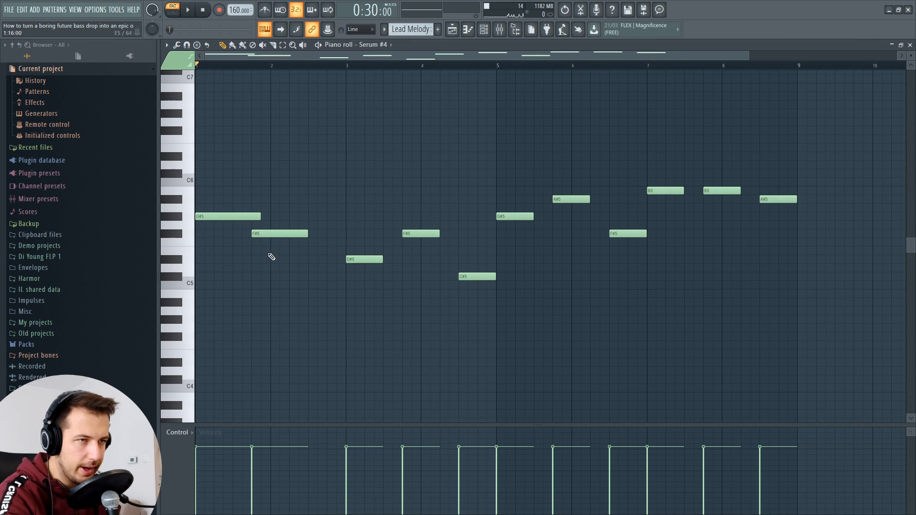
key(space)
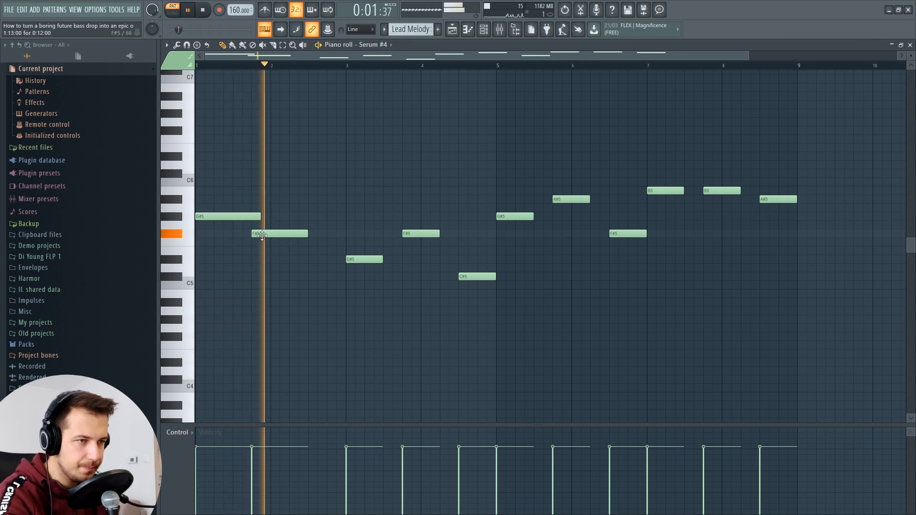
key(space)
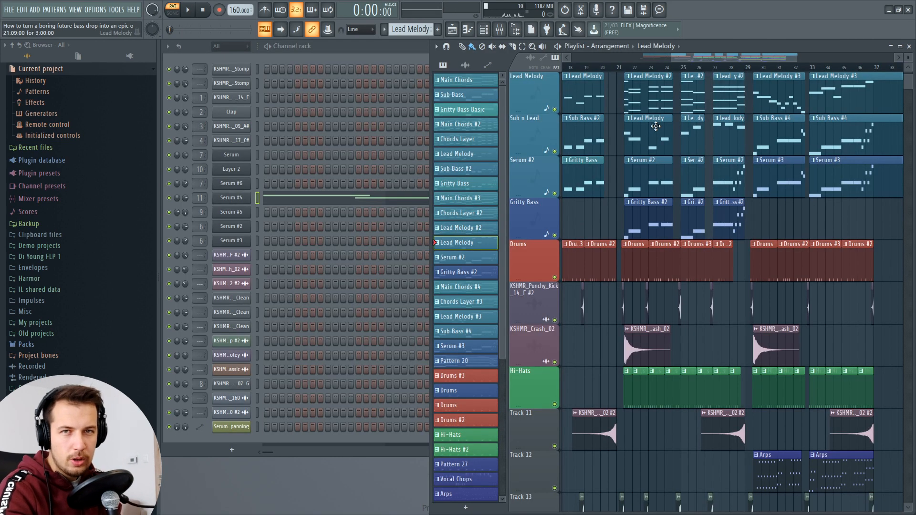
Return to song mode and play the start of the second drop section
scroll(642, 190, down, 2)
key(l)
key(space)
Pick the Hi-Hats pattern, switch to pattern mode, and inspect and preview the KSHMR Closed Hat samples it uses
click(638, 294)
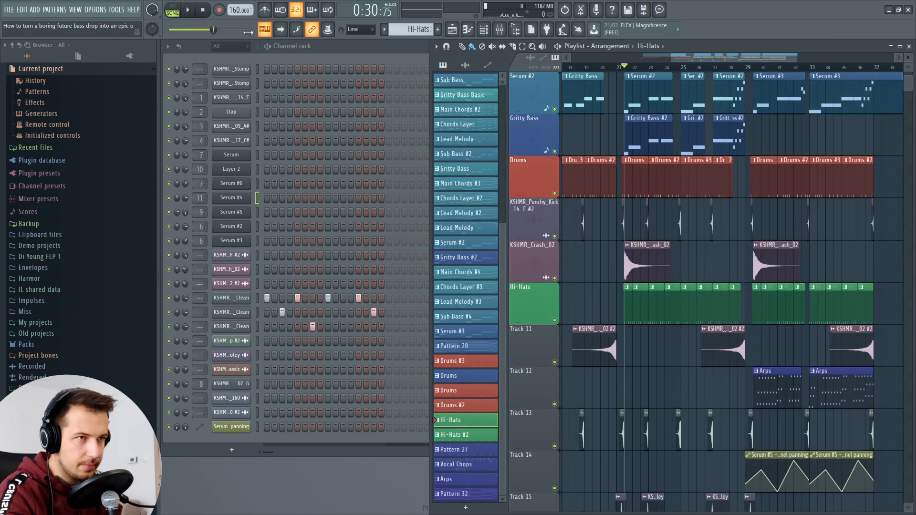
click(173, 10)
click(238, 300)
click(271, 326)
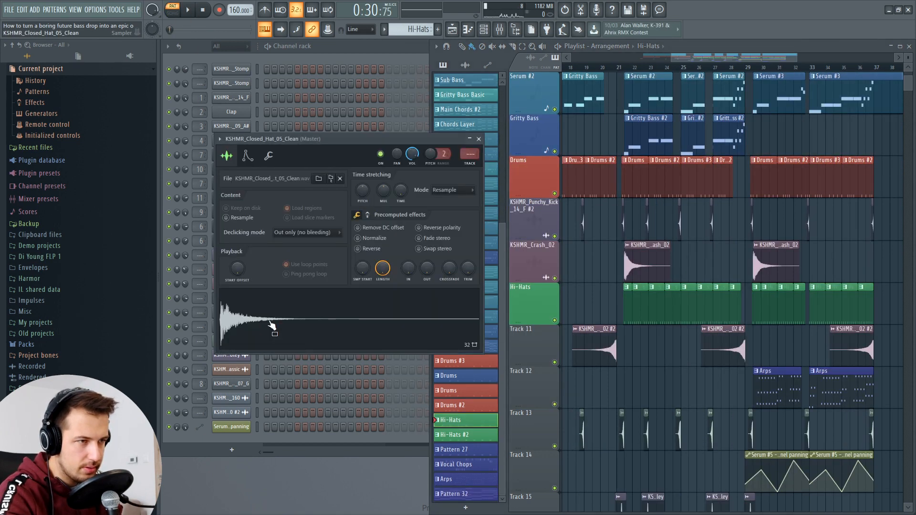
click(479, 139)
click(234, 325)
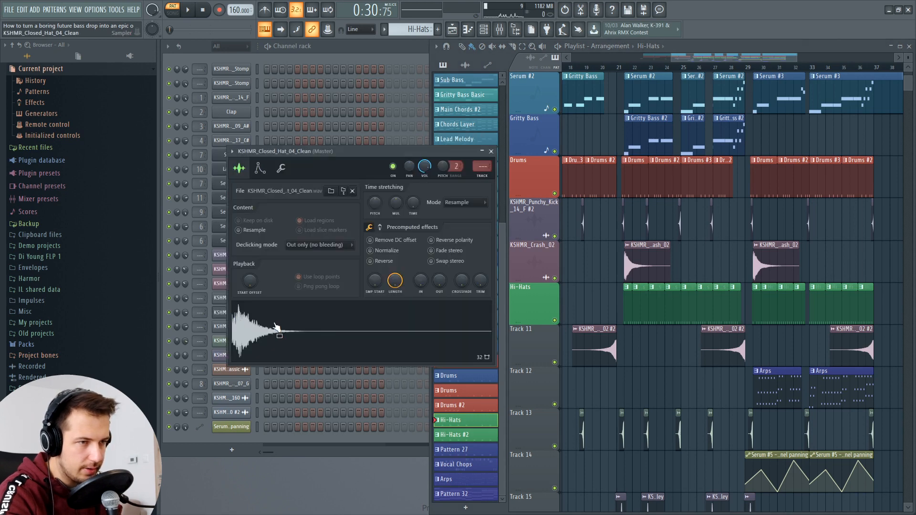
click(503, 163)
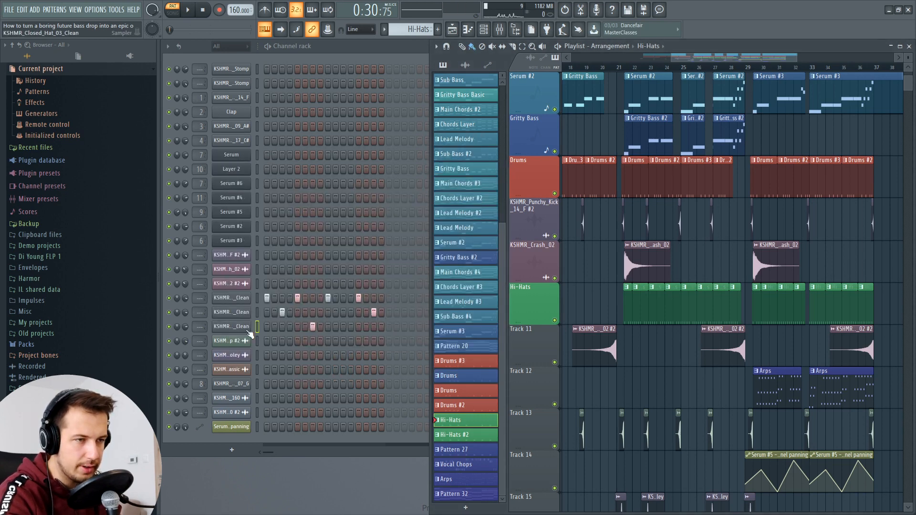
Play the Hi-Hats pattern and the Vocal Chops pattern in pattern mode
click(190, 11)
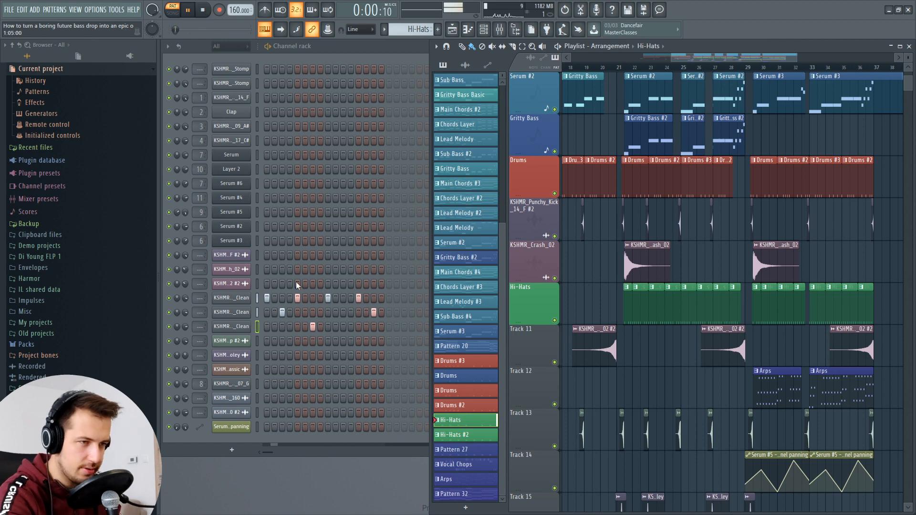
key(space)
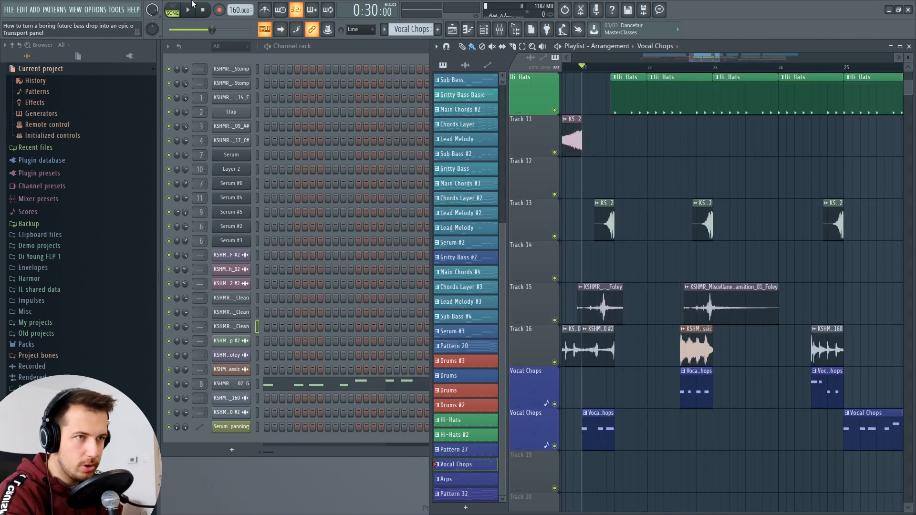
click(173, 10)
key(space)
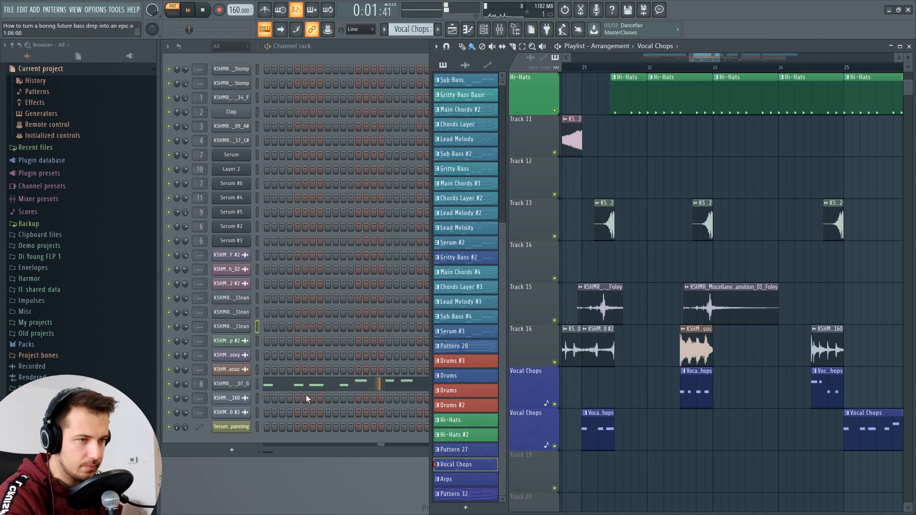
key(space)
Open the mixer insert of the KSHMR_Lead_Enhancer_07_G channel and inspect its Fruity Squeeze effect
click(236, 384)
click(493, 149)
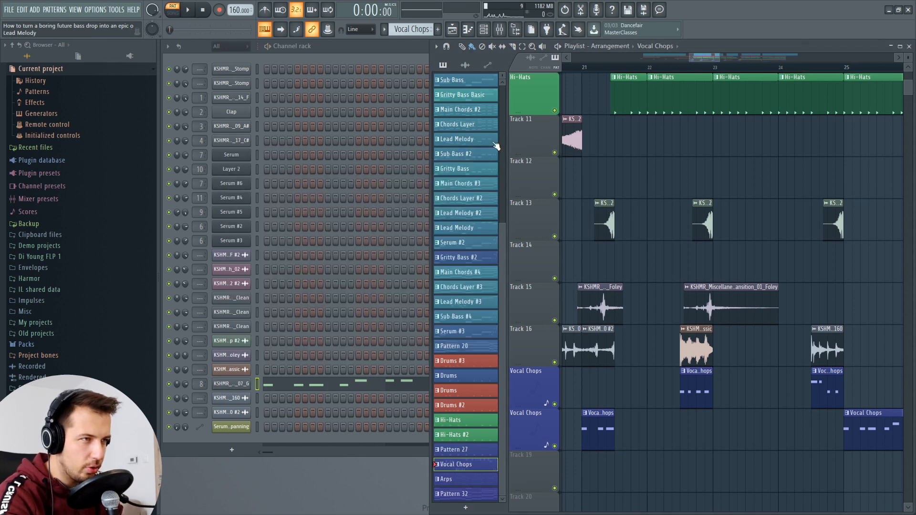
click(500, 29)
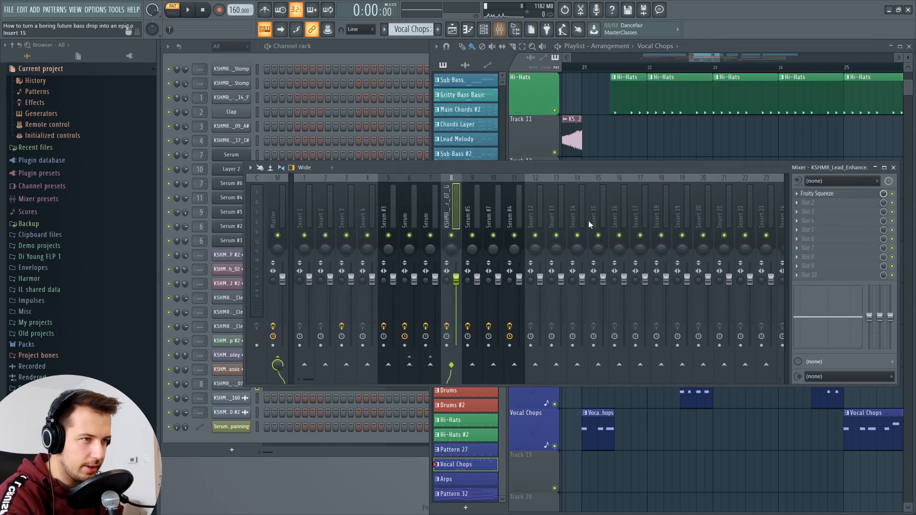
click(845, 194)
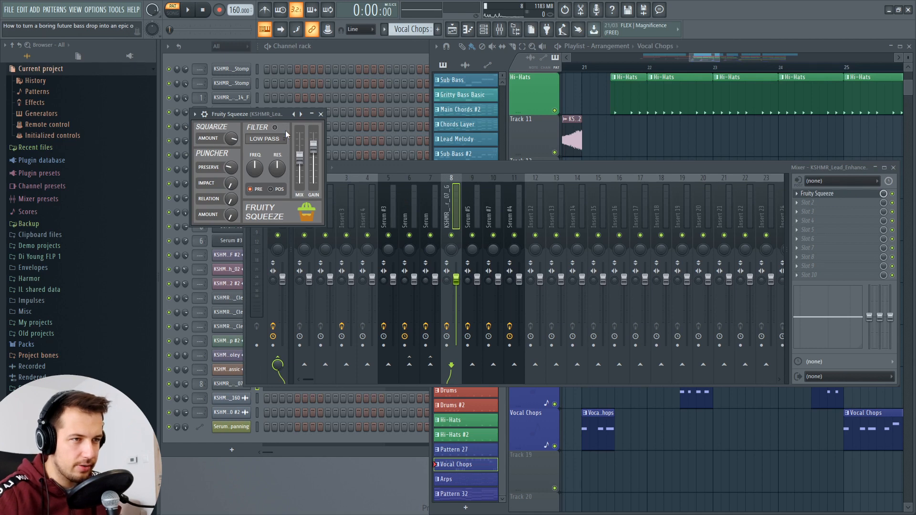
click(321, 114)
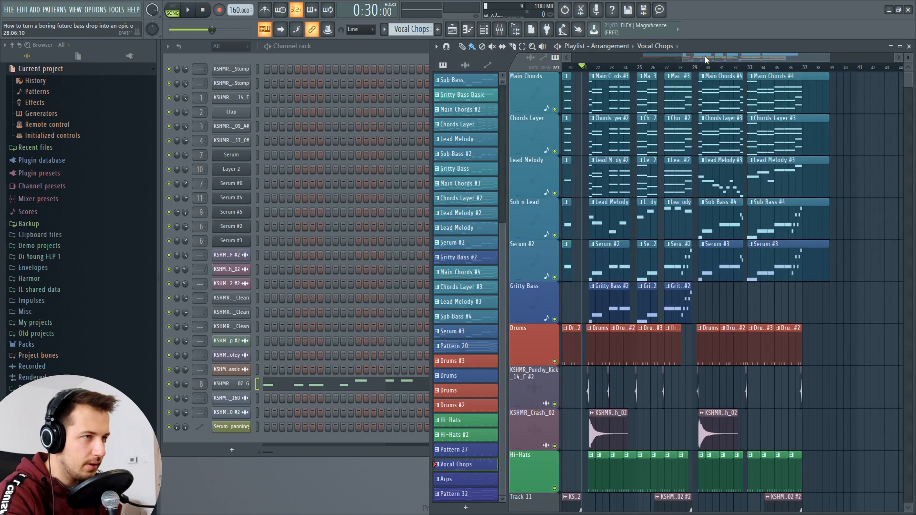
Isolate Tracks 13, 15 and 16 with the lower Vocal Chops track and play them from just before bar 21
scroll(705, 56, left, 2)
click(612, 67)
scroll(635, 103, down, 6)
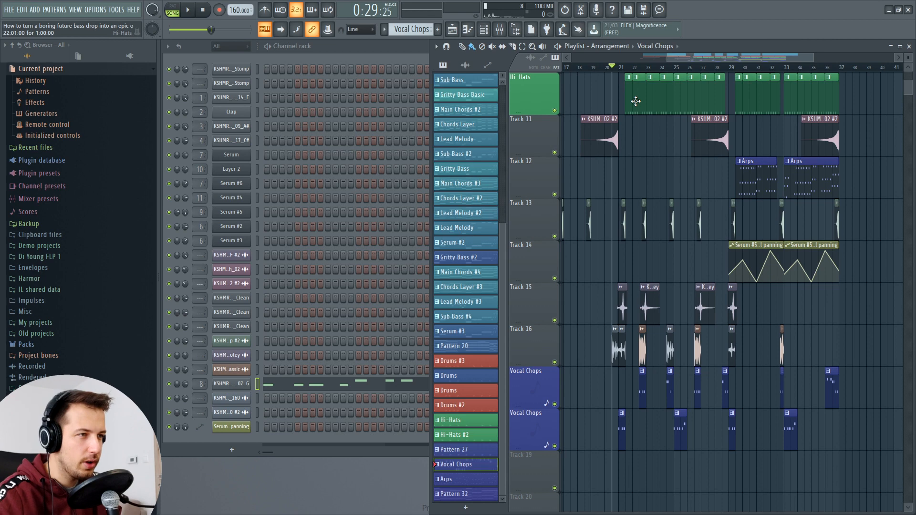
ctrl+scroll(615, 91, up, 8)
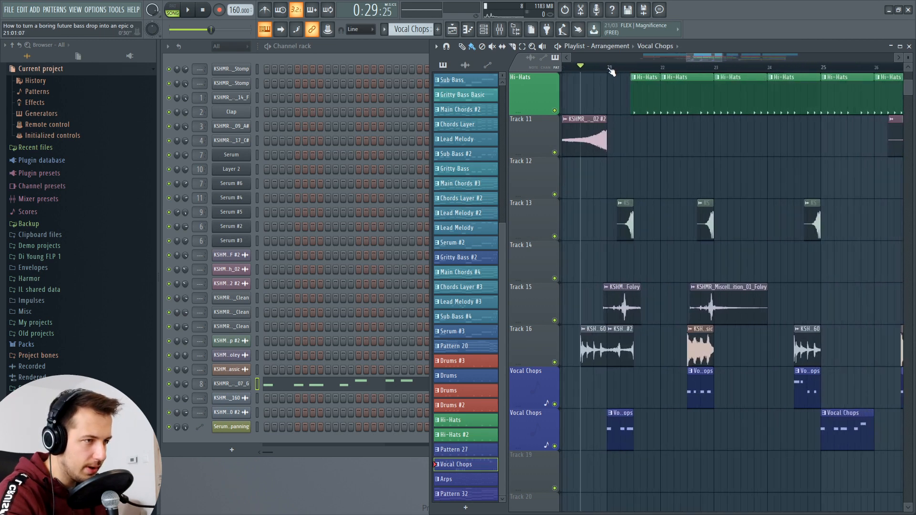
scroll(569, 215, down, 3)
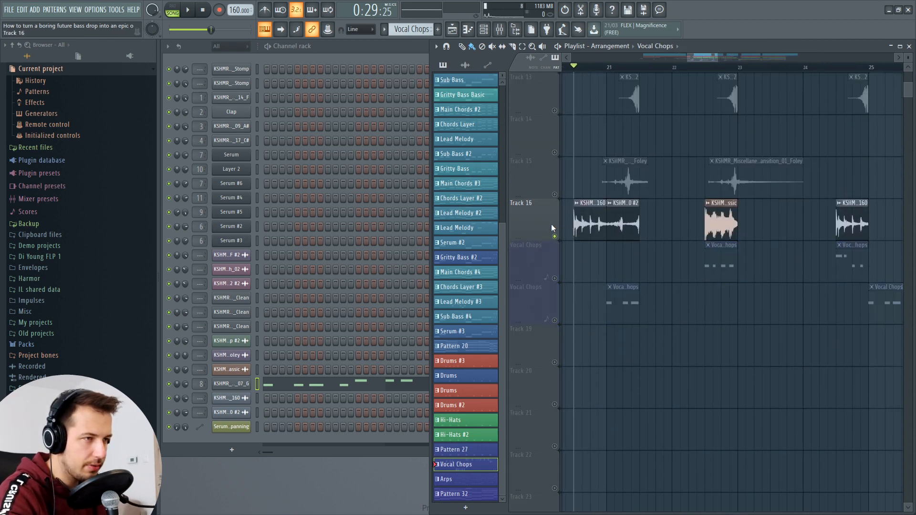
scroll(552, 225, up, 3)
scroll(551, 205, up, 3)
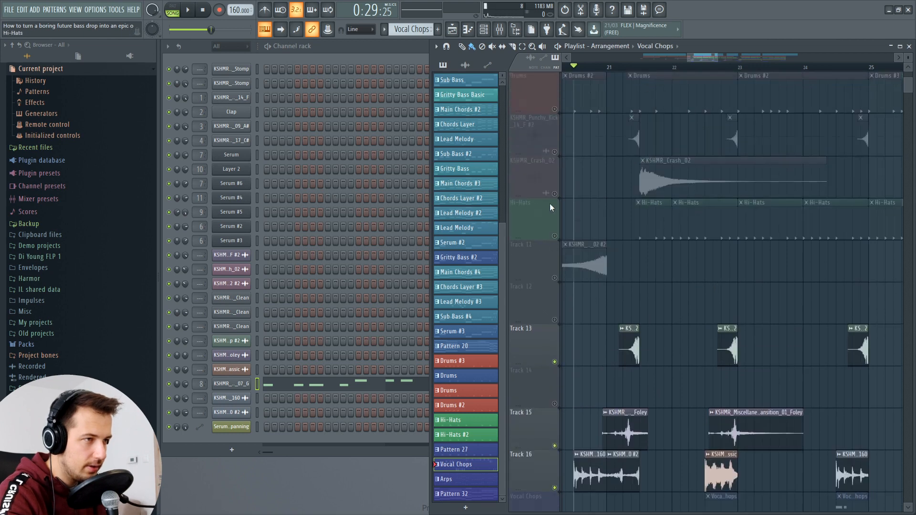
scroll(554, 310, down, 4)
click(555, 404)
key(space)
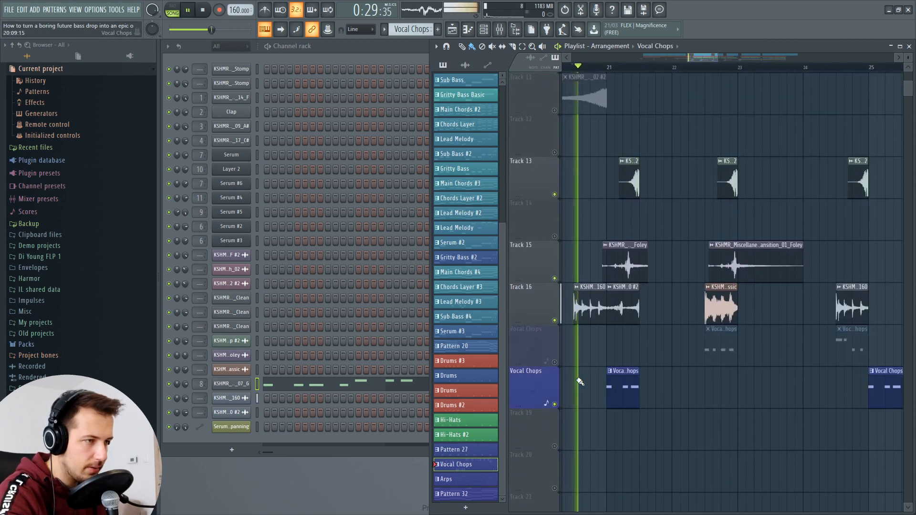
Re-enable the KSHMR_Crash_02, Track 11 and Hi-Hats tracks during playback, bring back the full mix and maximize the playlist
scroll(716, 353, up, 3)
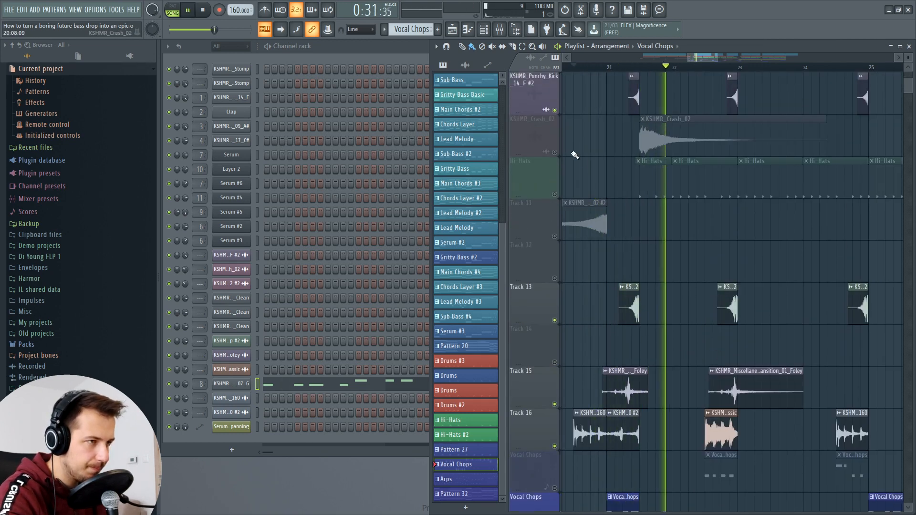
click(554, 152)
click(555, 236)
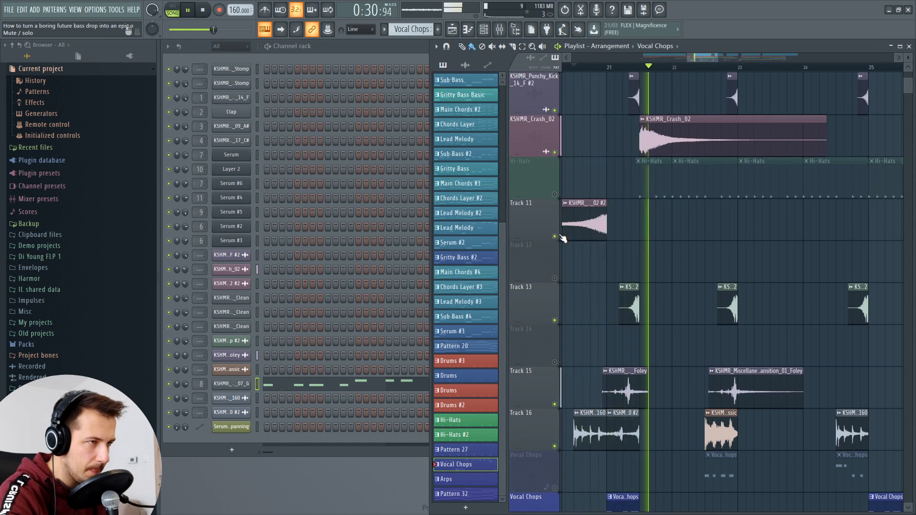
click(555, 195)
scroll(677, 80, up, 3)
scroll(676, 67, down, 2)
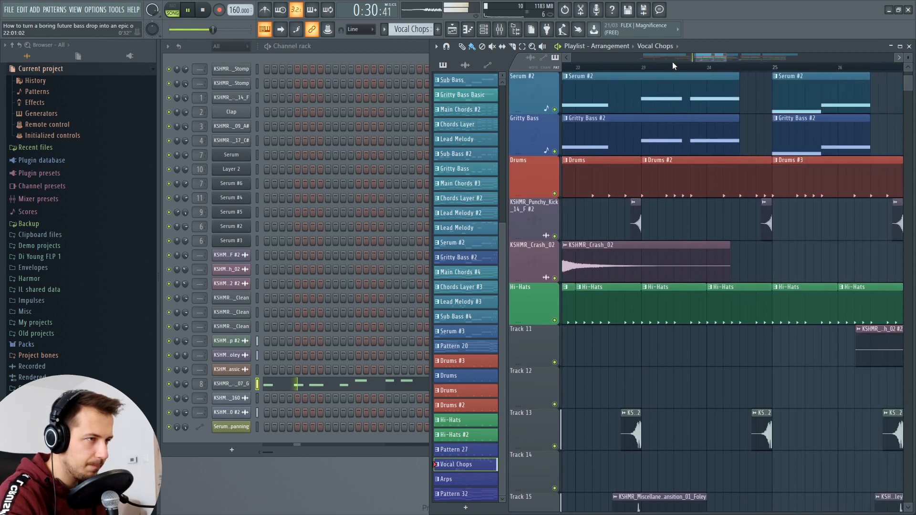
scroll(678, 68, down, 4)
double_click(705, 47)
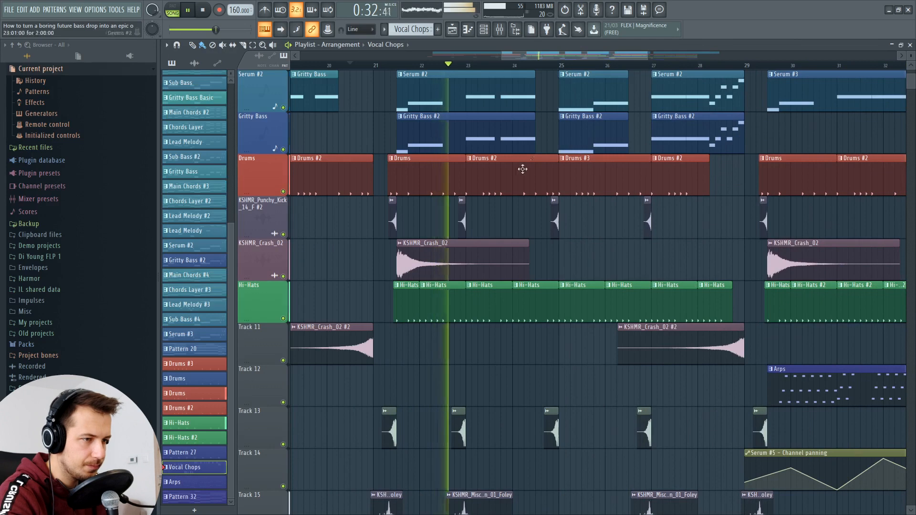
scroll(535, 167, down, 6)
key(space)
Select the KSHMR3_Tom_Fill_01_90_Classic clip on Track 16 and briefly play the arrangement from the middle of bar 22
click(438, 67)
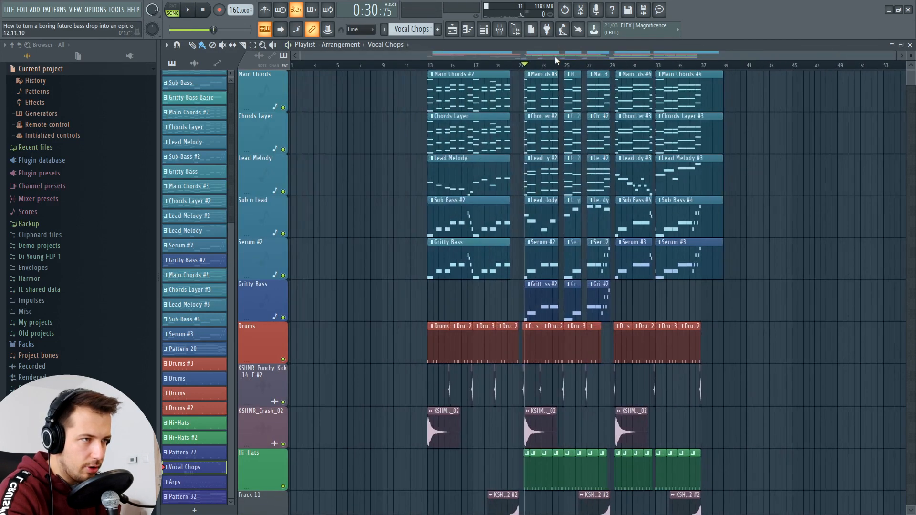
scroll(556, 60, up, 6)
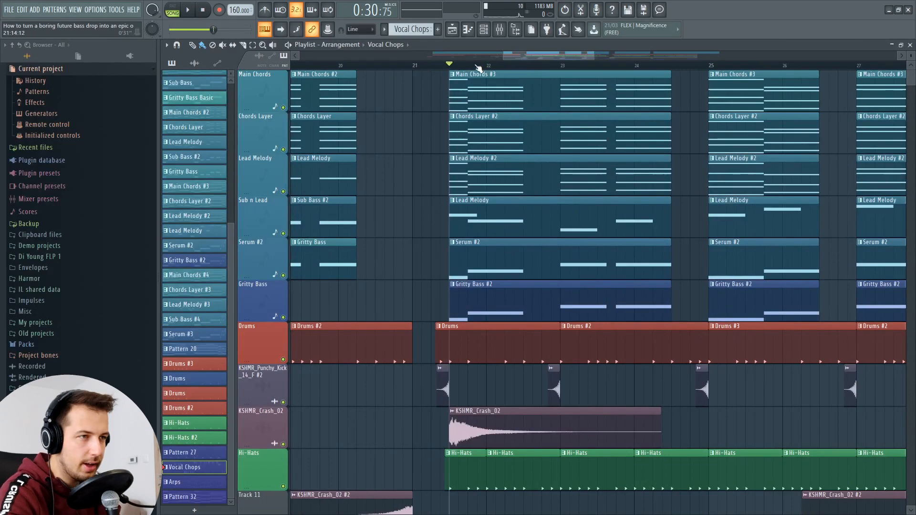
click(413, 66)
scroll(556, 184, down, 5)
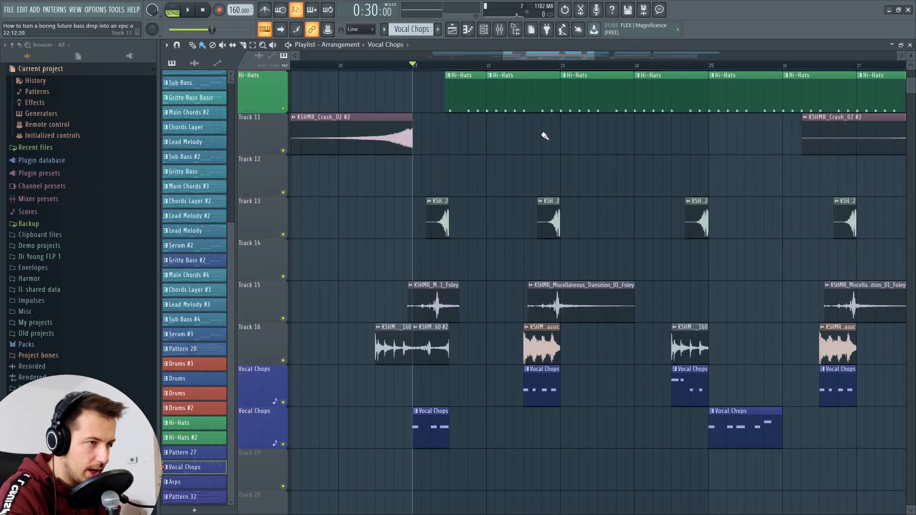
click(542, 341)
click(524, 69)
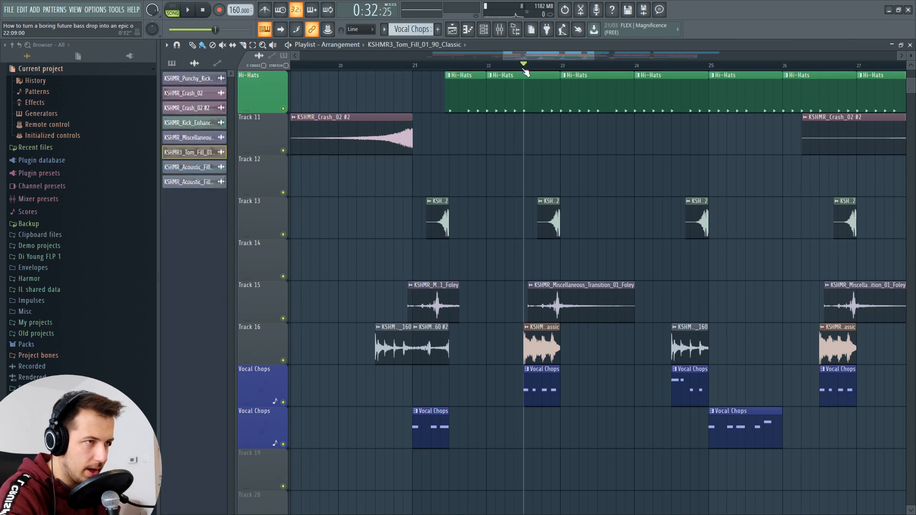
key(space)
key(space)
Examine the gaps between the chord phrases in bars 22 to 24, and play the second drop section from bar 21
scroll(576, 165, up, 9)
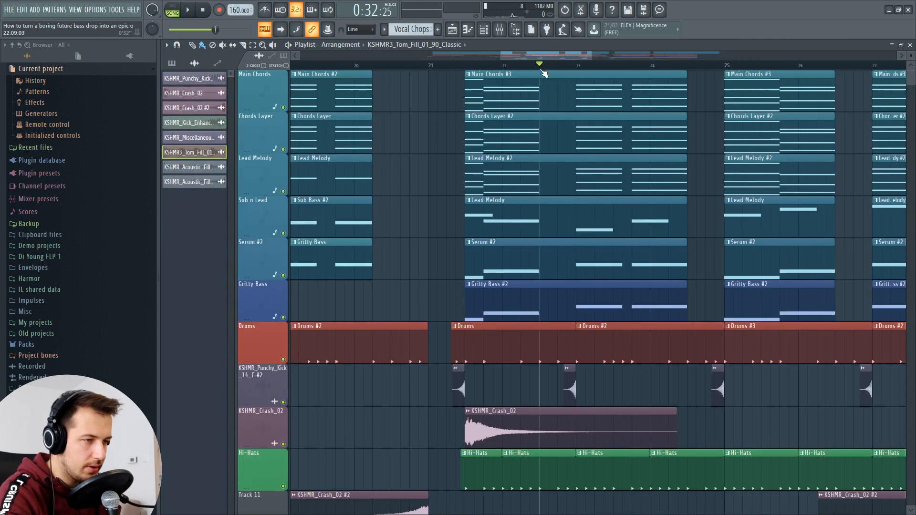
scroll(576, 165, down, 4)
scroll(589, 172, down, 5)
scroll(590, 173, up, 9)
click(577, 65)
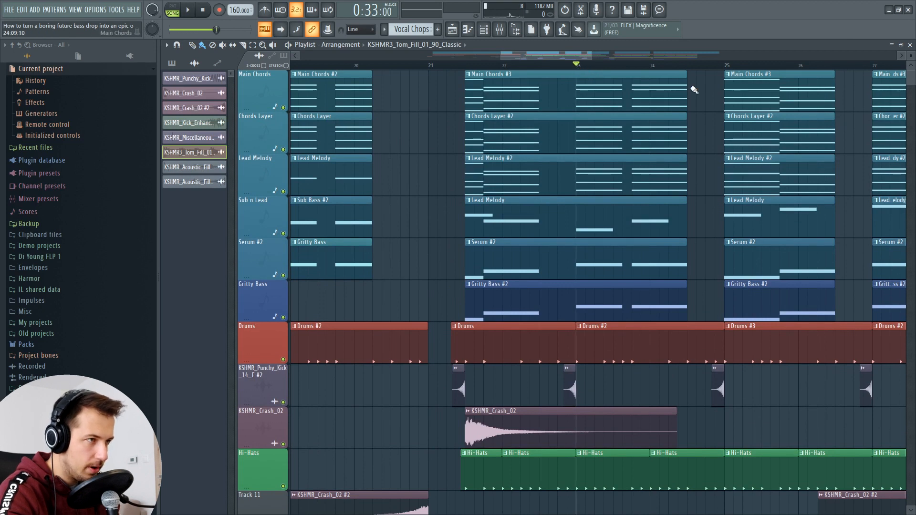
click(693, 66)
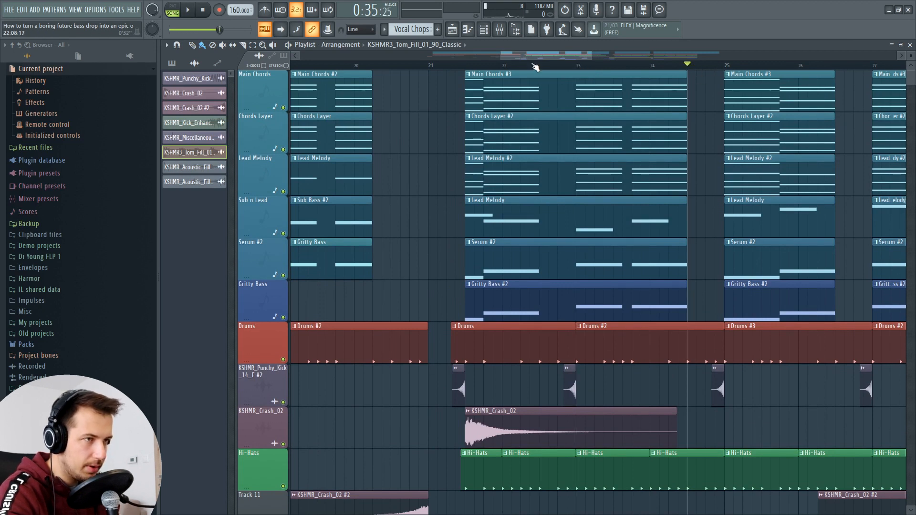
click(429, 67)
key(space)
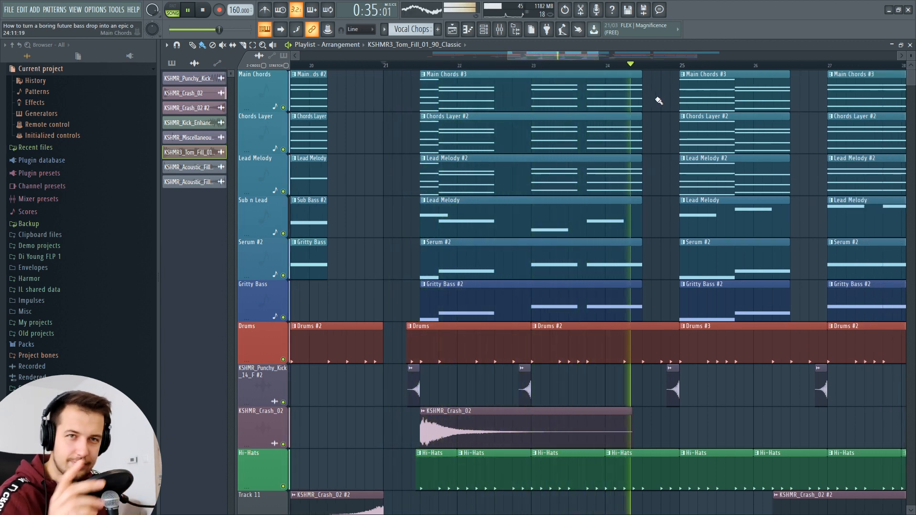
key(space)
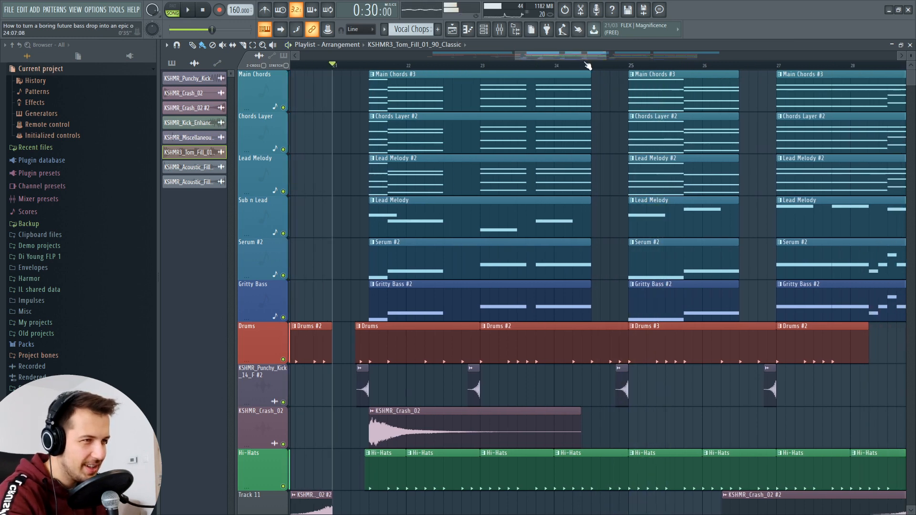
Solo Track 16 at the bar 22 gap, add the upper Vocal Chops track and Track 15, play them, and restore all tracks
click(444, 67)
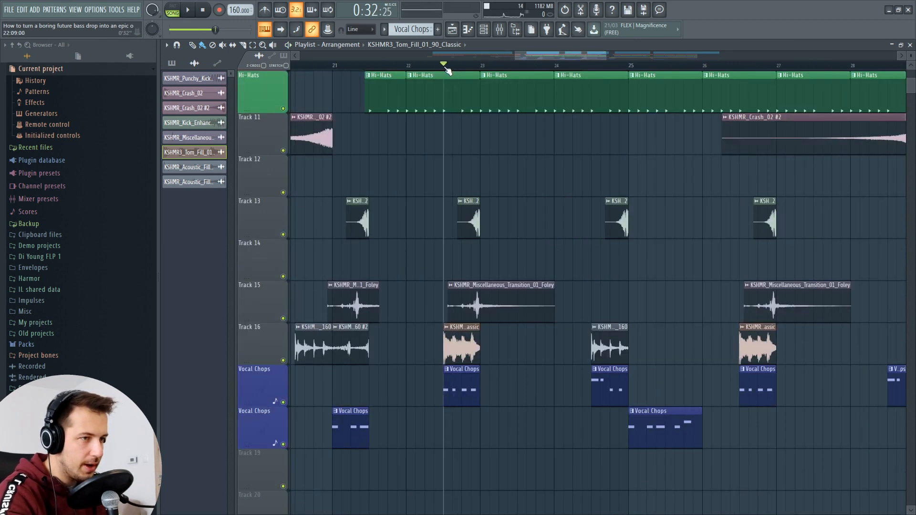
right_click(283, 360)
key(space)
click(282, 402)
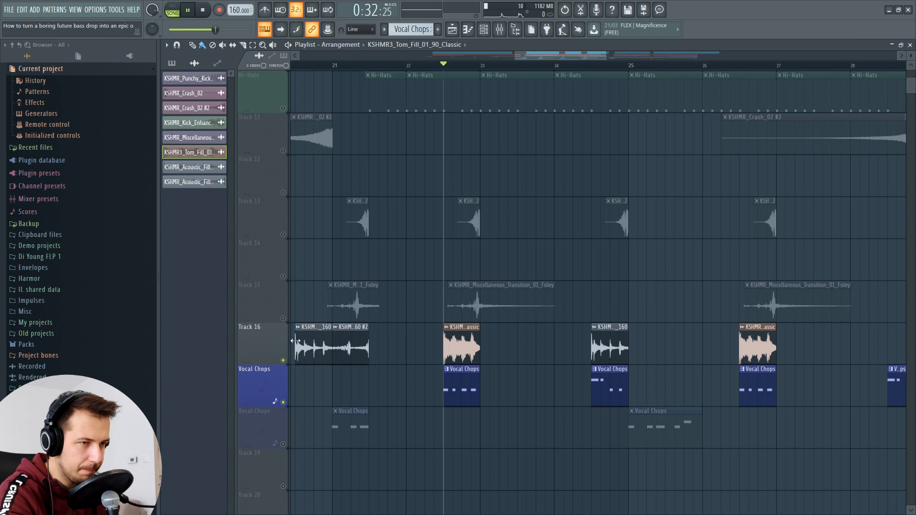
key(space)
click(285, 319)
key(space)
key(space)
right_click(284, 319)
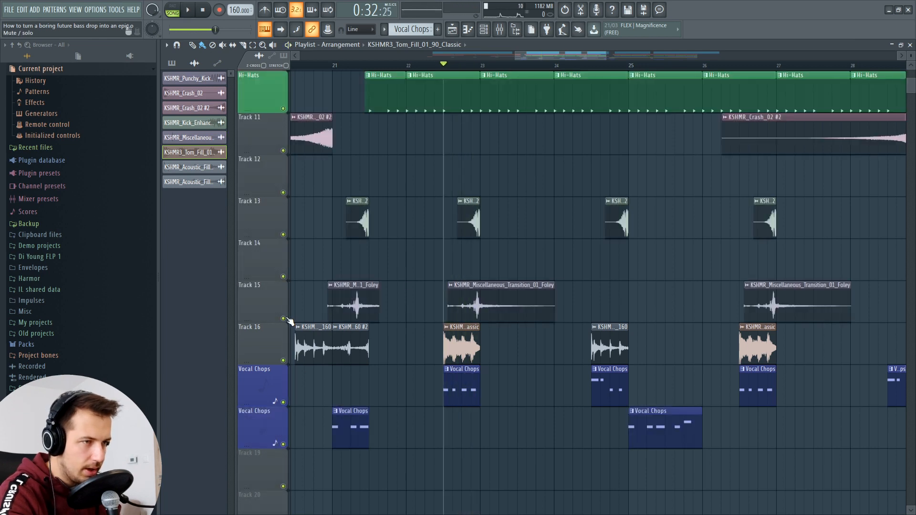
Solo Track 16 and play the KSHMR_Acoustic_Fill_31_160 clip in the middle of bar 24
scroll(484, 302, up, 2)
scroll(501, 311, down, 3)
scroll(546, 63, right, 2)
click(540, 65)
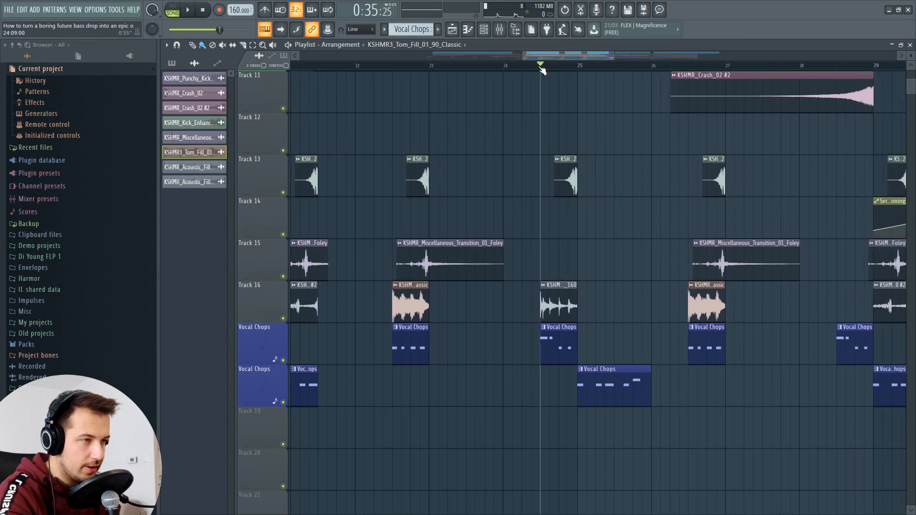
right_click(283, 319)
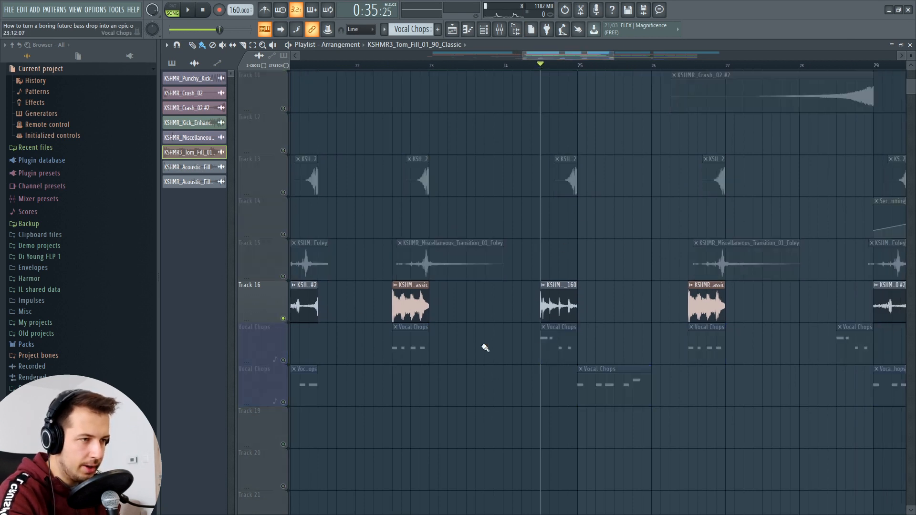
key(space)
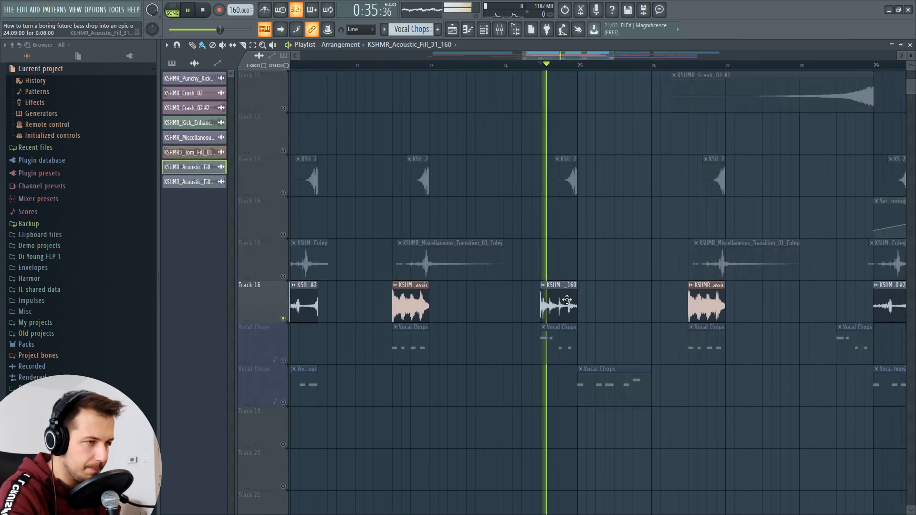
key(space)
Compare the soloed fills by playing the tom fill in bar 22 and the acoustic fill in bar 24
click(393, 66)
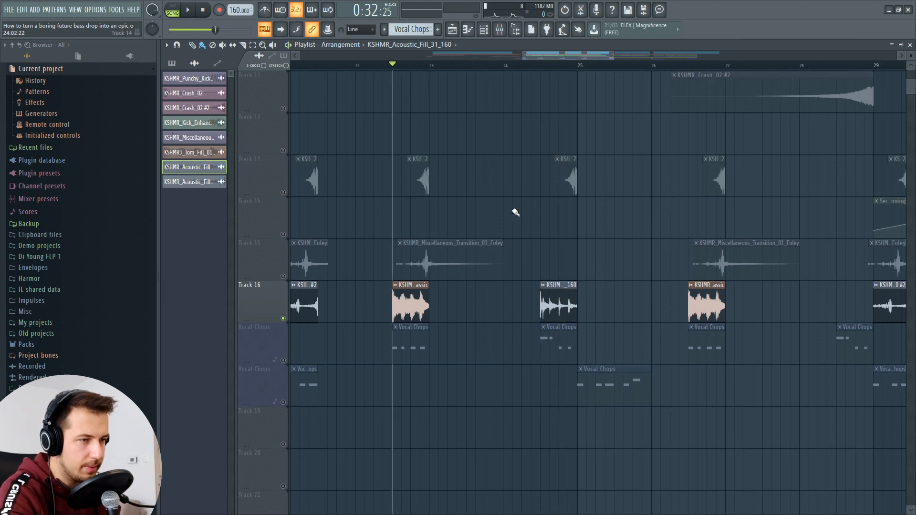
key(space)
key(space)
click(544, 66)
key(space)
key(space)
Enable the upper Vocal Chops track alongside Track 16 and play both over the bar 24 fill
click(283, 361)
key(space)
key(space)
Open the Vocal Chops notes in the piano roll, preview the G#4 key, and play the pattern in pattern mode
double_click(401, 345)
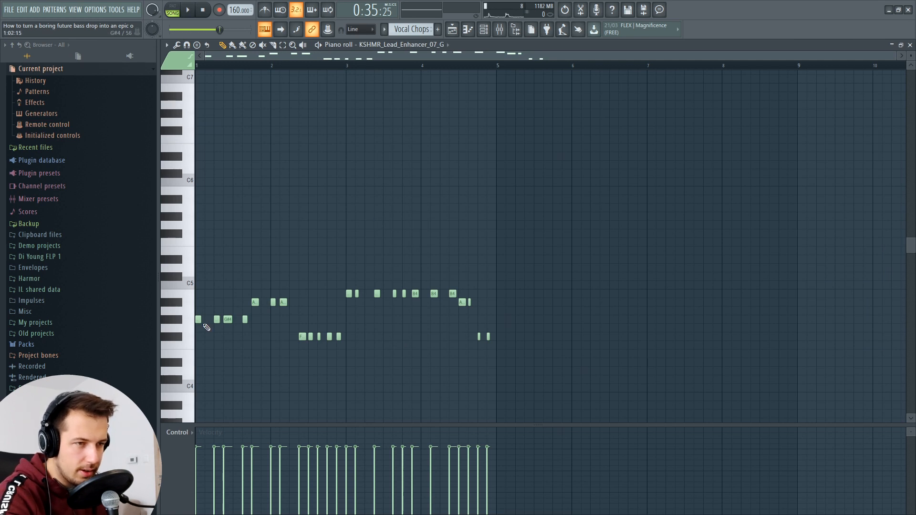
click(183, 322)
click(182, 323)
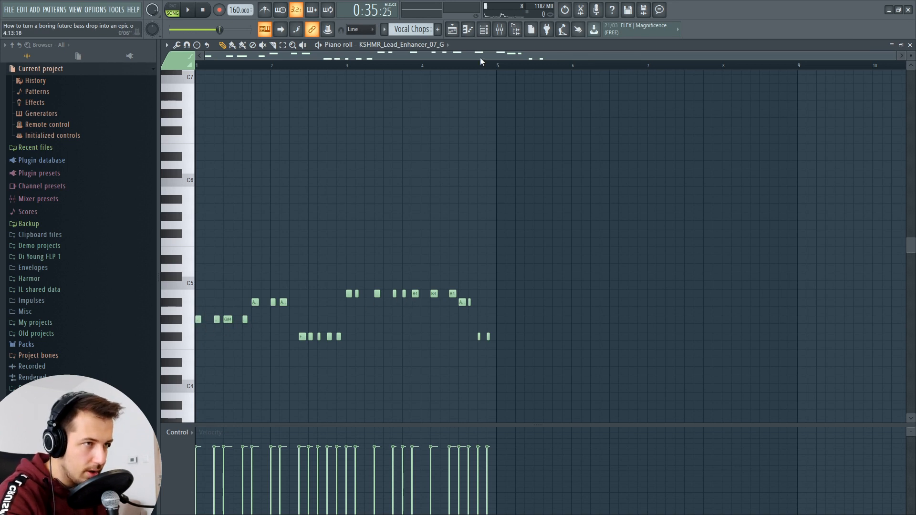
key(space)
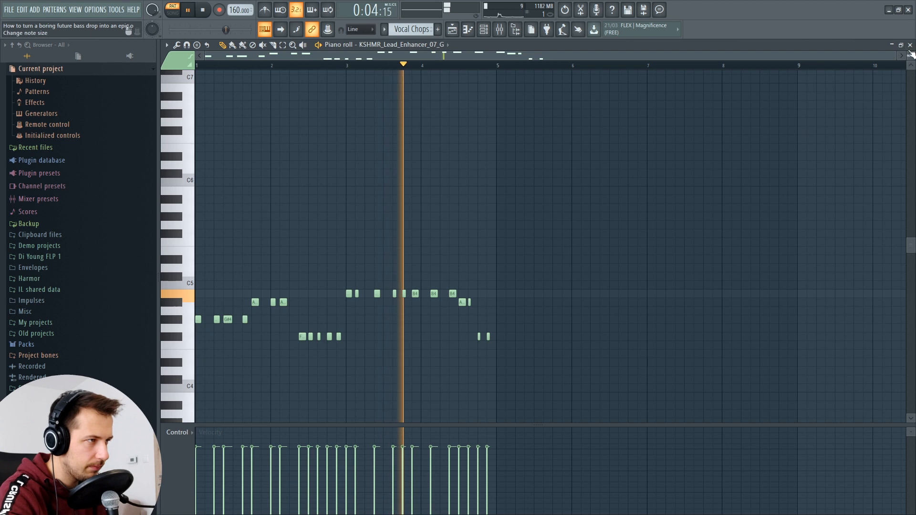
Stop the pattern, close the piano roll, and review the KSHMR_Lead_Enhancer_07_G channel's sample waveform and volume envelope
key(space)
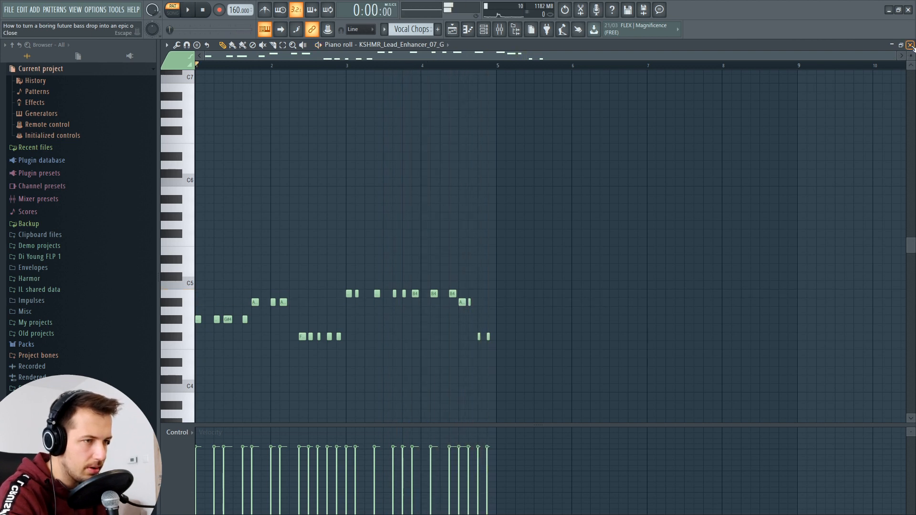
click(911, 45)
click(239, 168)
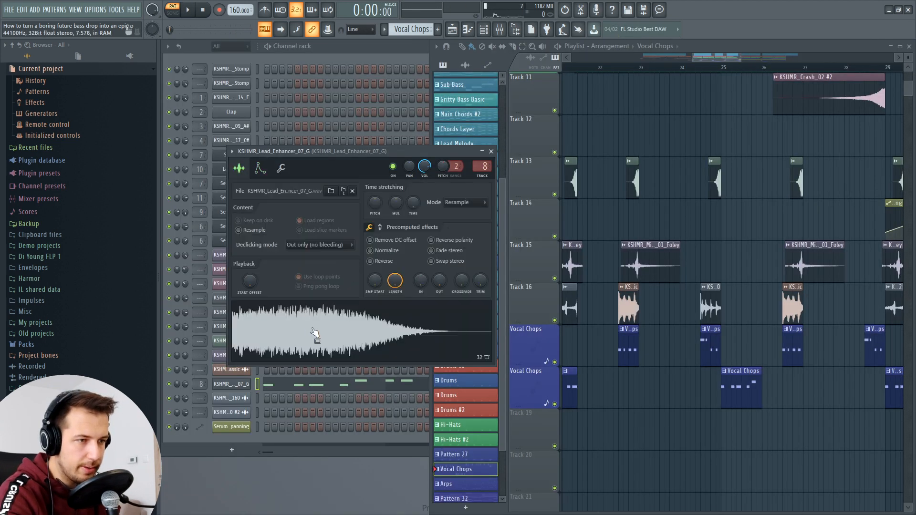
click(260, 168)
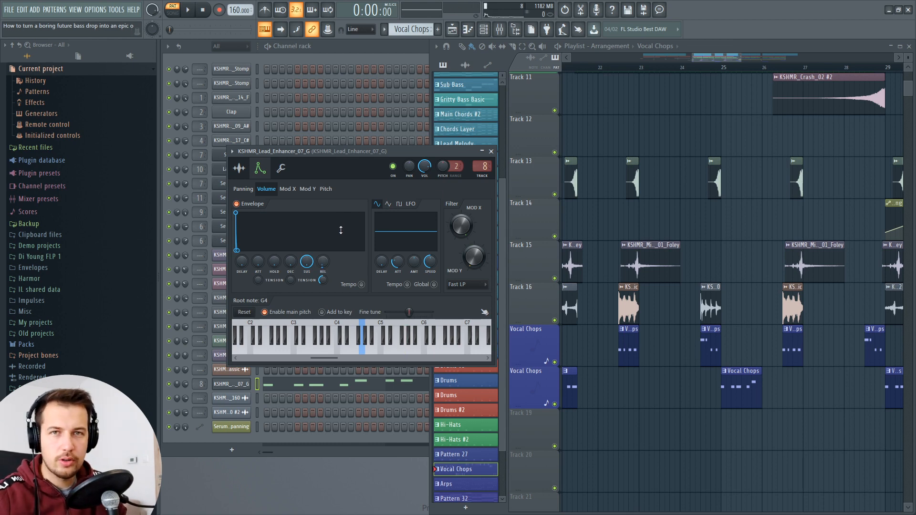
click(491, 152)
Play the arrangement in song mode from the middle of bar 24 to hear the vocal chop fill
click(706, 71)
key(space)
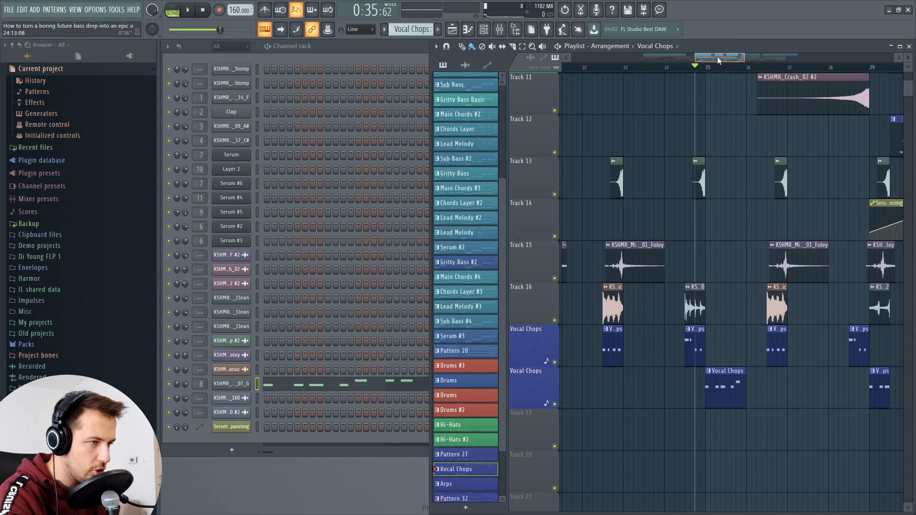
key(space)
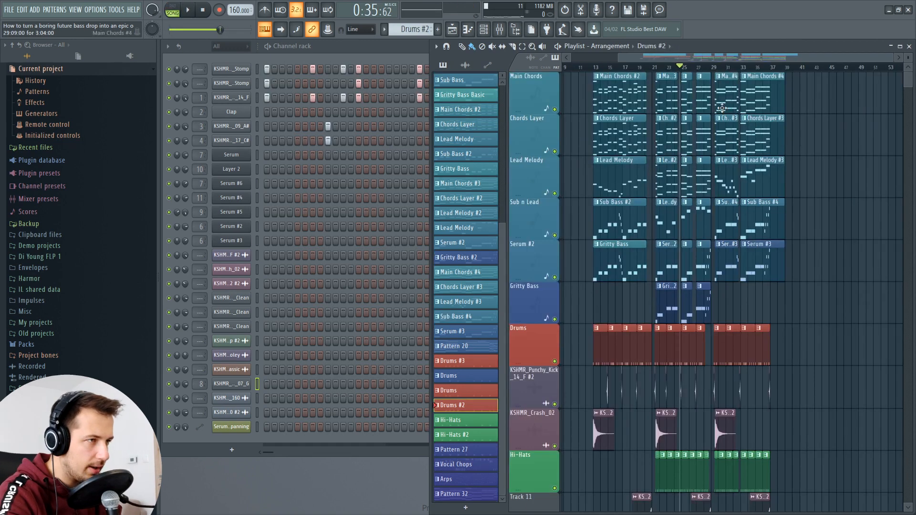
Move the playhead to the middle of bar 28 and examine the clips on all tracks around the bar 29 transition
scroll(721, 106, down, 5)
scroll(700, 68, down, 1)
click(735, 71)
scroll(728, 110, down, 4)
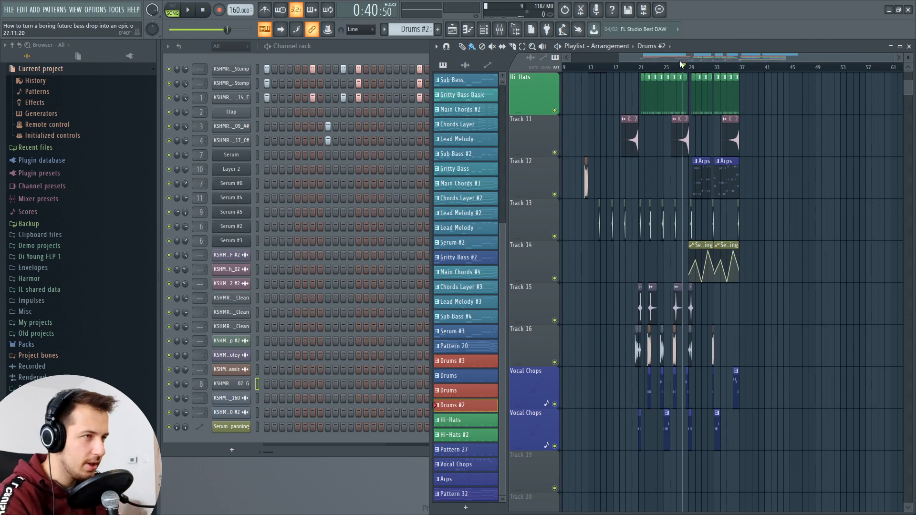
scroll(680, 62, up, 5)
click(690, 67)
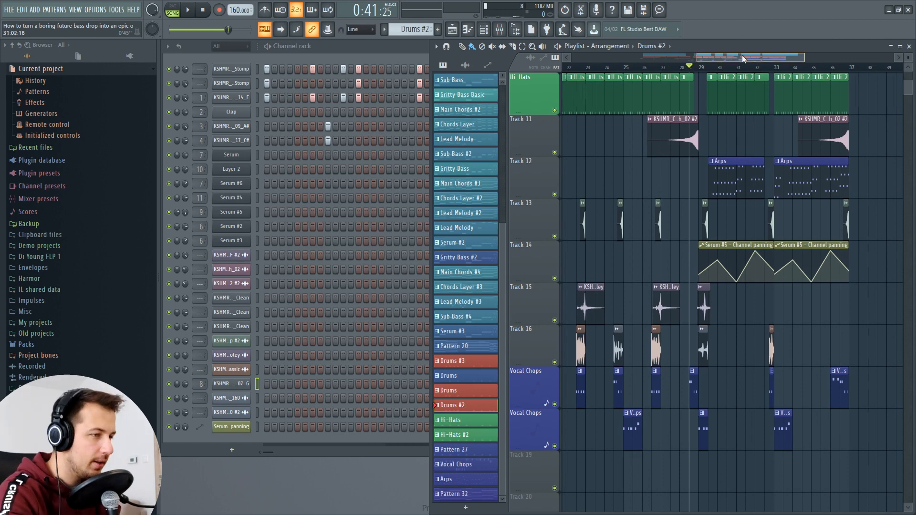
drag(740, 58, 748, 58)
scroll(800, 160, up, 6)
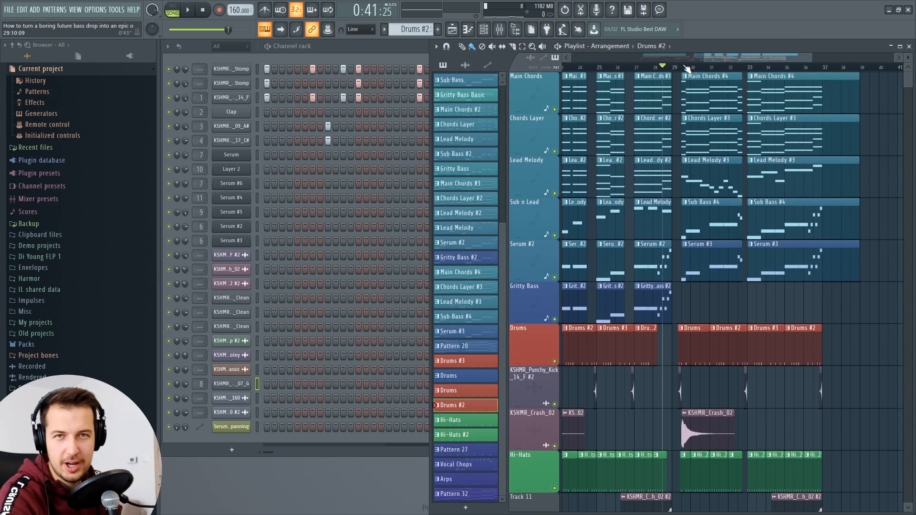
Play the second section of the drop from about bar 22 with all tracks active
mouse_move(751, 57)
mouse_down()
mouse_move(693, 60)
mouse_move(734, 62)
mouse_up()
scroll(700, 214, down, 4)
scroll(701, 229, up, 4)
click(694, 67)
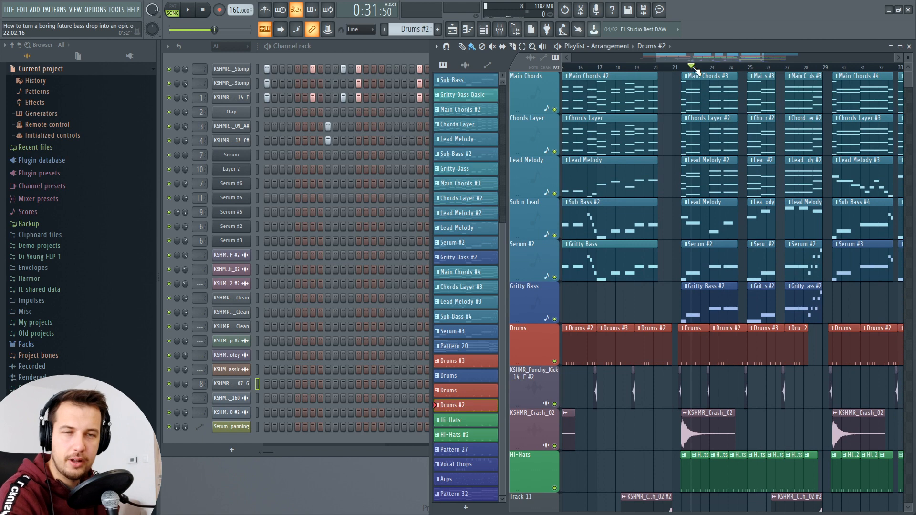
key(space)
drag(687, 59, 711, 64)
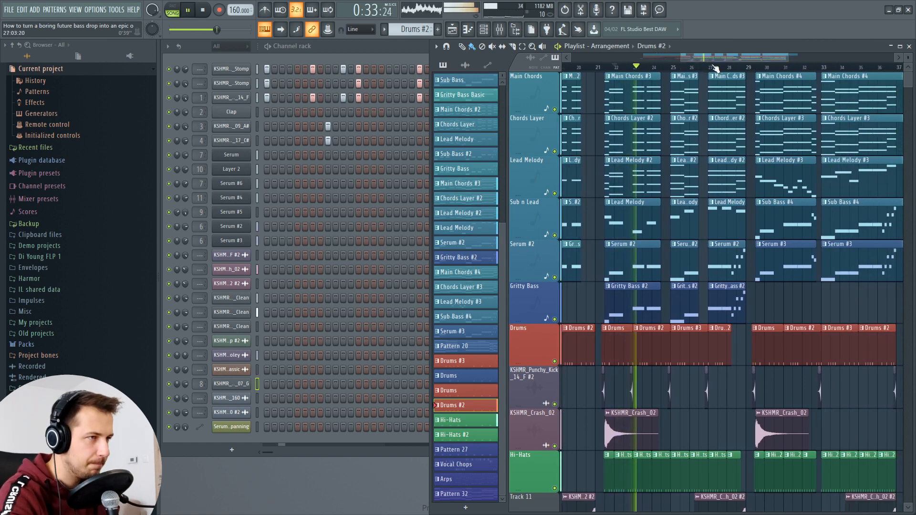
scroll(678, 286, down, 4)
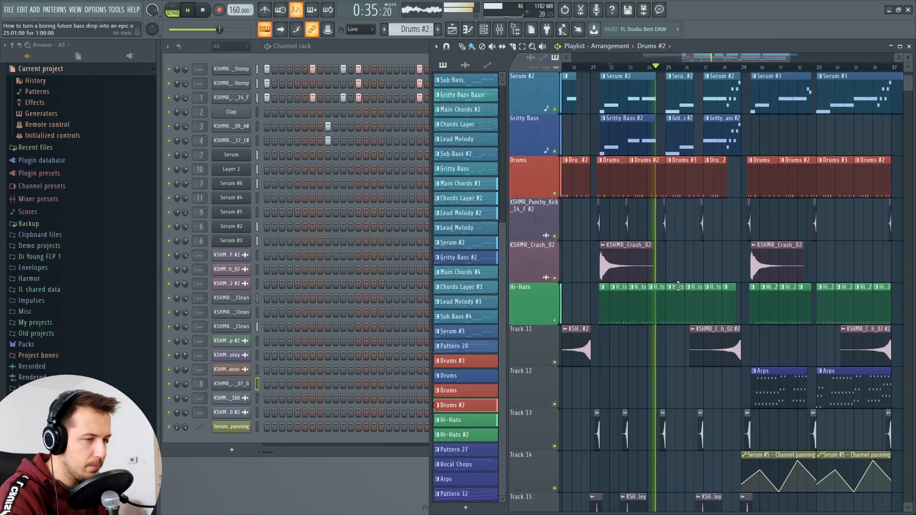
key(space)
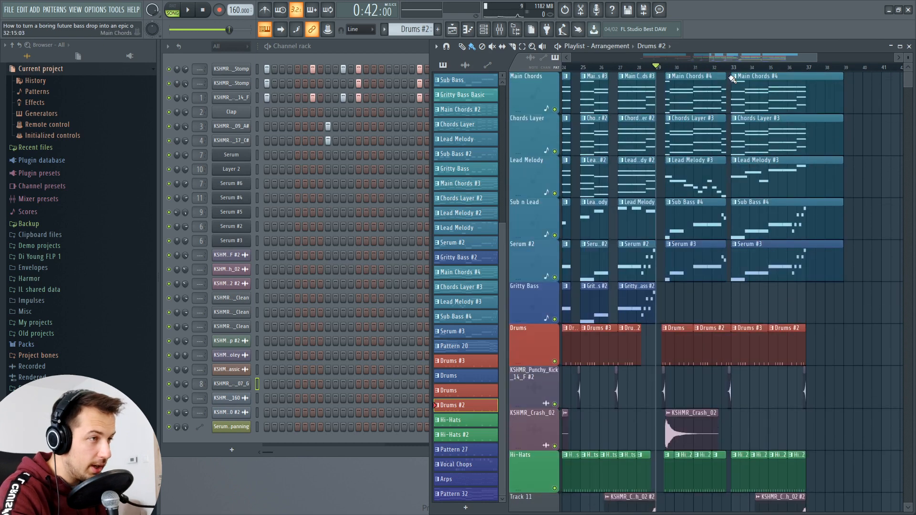
Solo Track 12 together with Track 14 and play the Arps clips with their Serum #5 panning automation from bar 29
scroll(733, 74, up, 3)
scroll(733, 74, down, 7)
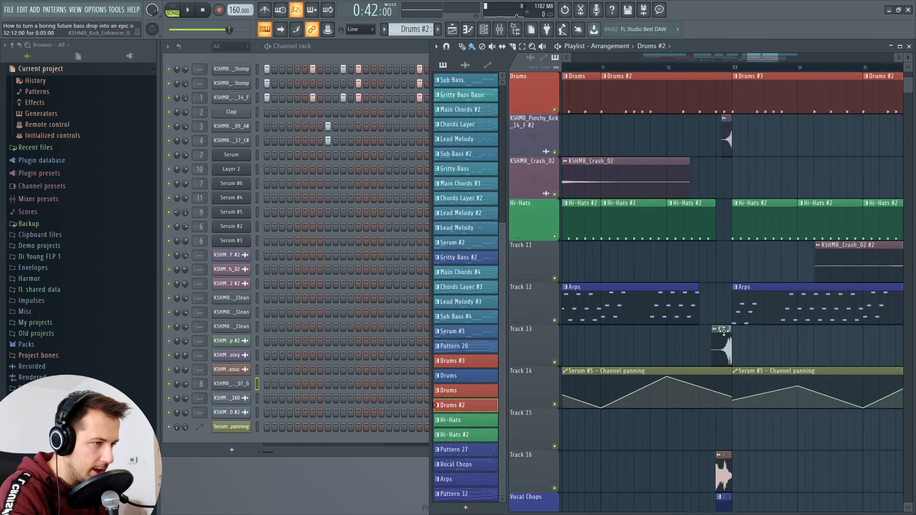
scroll(701, 60, down, 6)
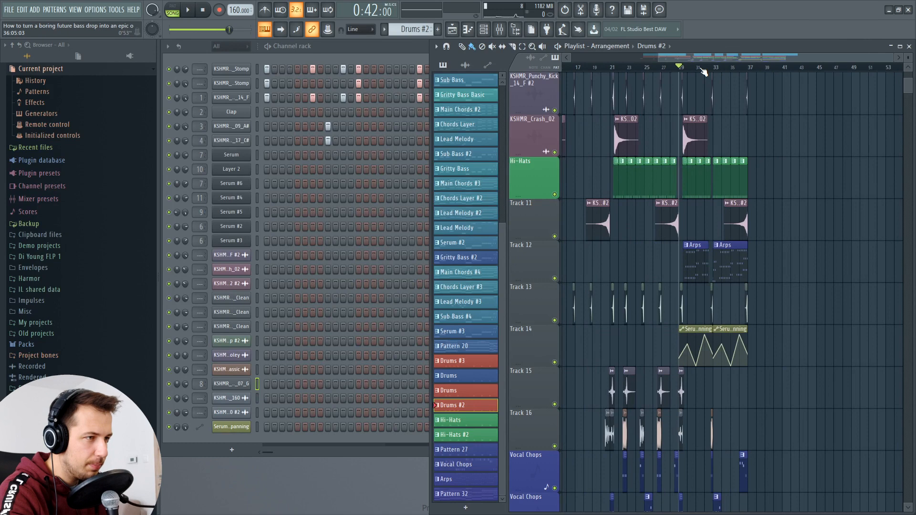
scroll(723, 142, up, 8)
scroll(722, 141, up, 3)
scroll(696, 102, down, 5)
click(695, 347)
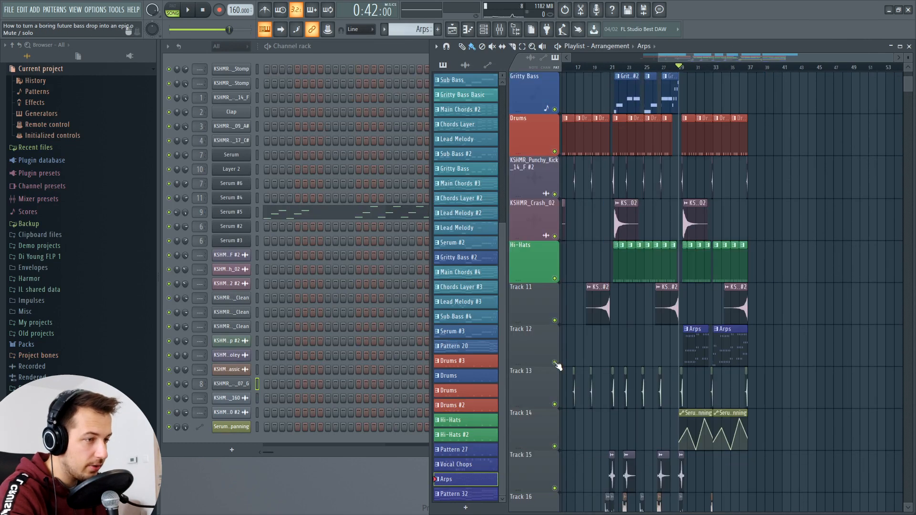
right_click(555, 363)
right_click(555, 446)
click(555, 363)
key(space)
scroll(690, 63, up, 5)
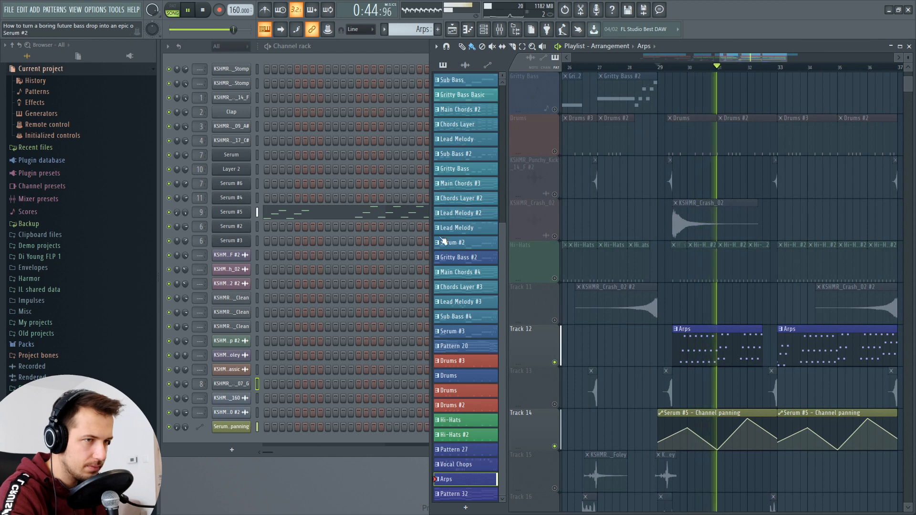
key(space)
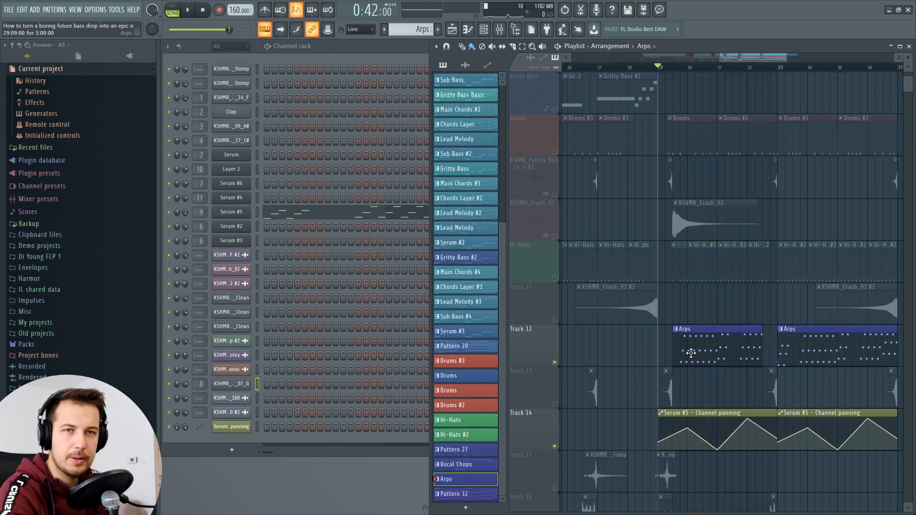
Open the Serum #5 synth and show its KEY - The Last Wave preset in the Sound Constraints - Apollo bank, leaving it unchanged
click(242, 213)
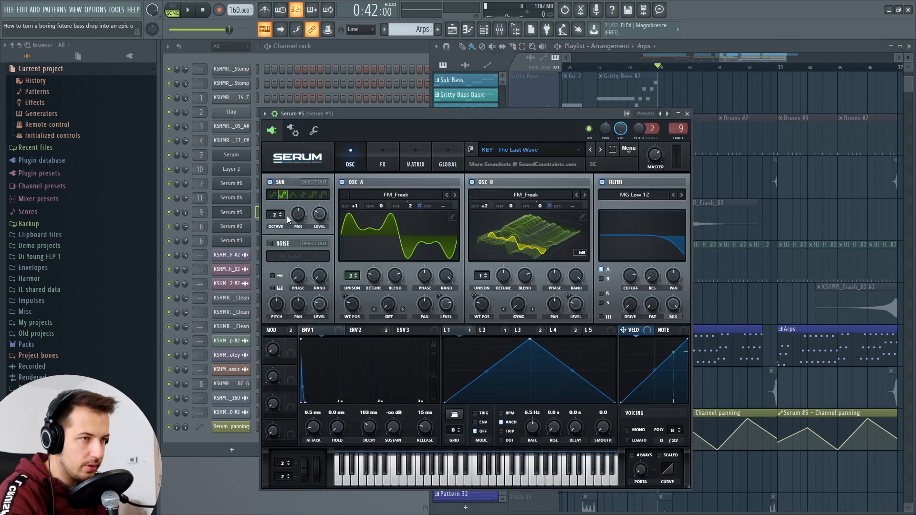
click(542, 150)
mouse_move(533, 249)
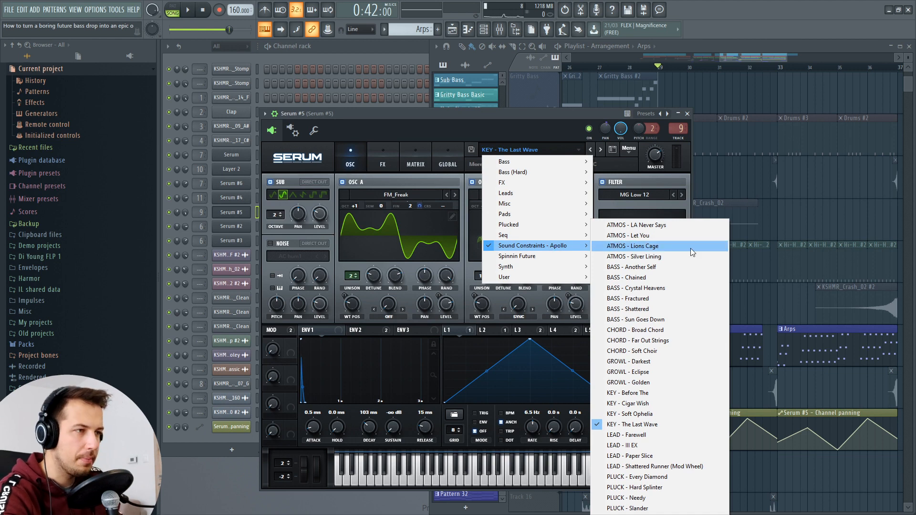
click(593, 116)
click(687, 114)
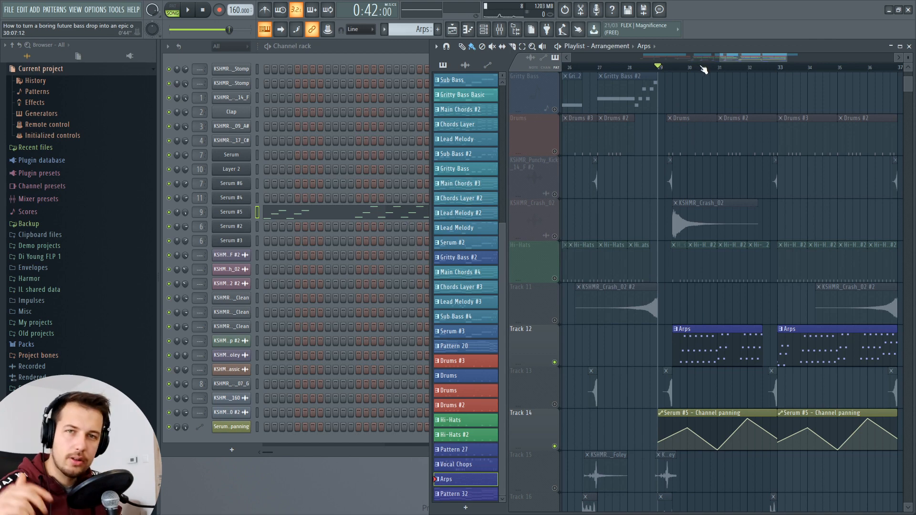
Turn off the solo on Tracks 12 and 14 so every playlist track is active again
scroll(705, 70, down, 2)
scroll(708, 205, down, 3)
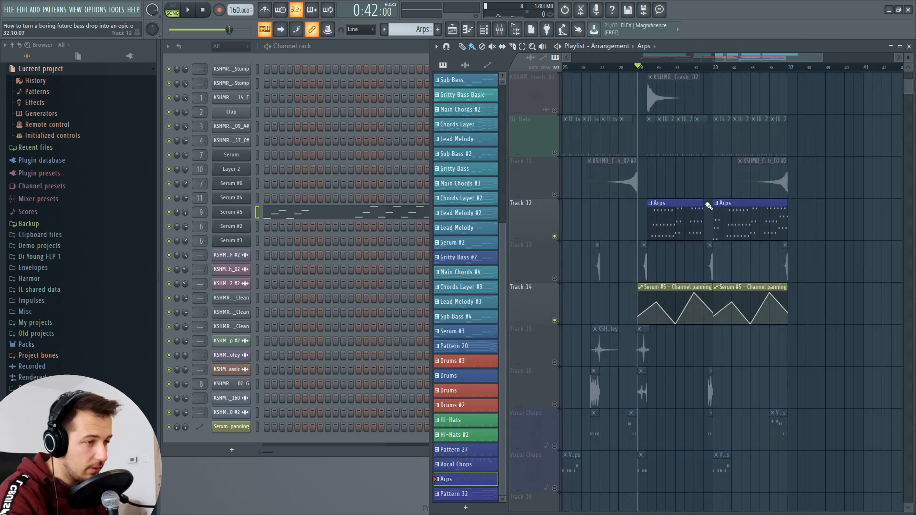
right_click(555, 237)
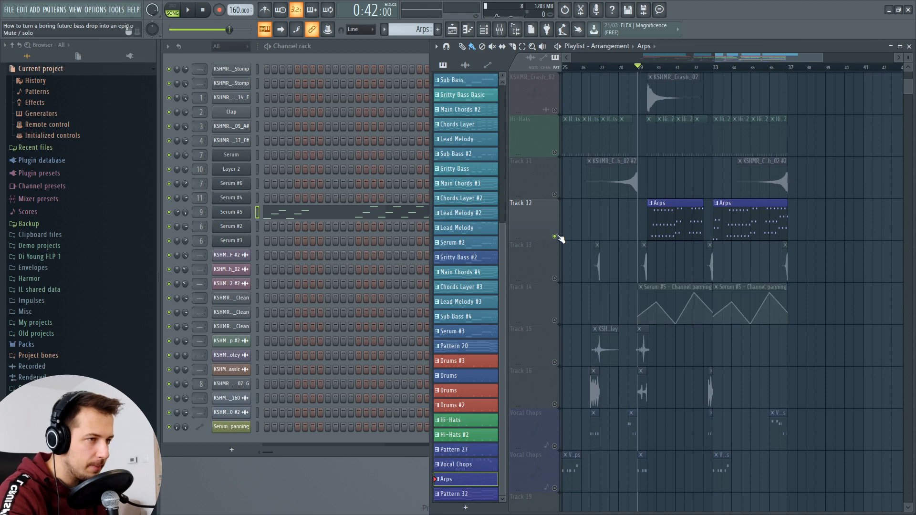
Examine the Lead Melody #3 notes in the piano roll, close it, and play the arrangement from bar 29
scroll(688, 189, up, 8)
click(690, 174)
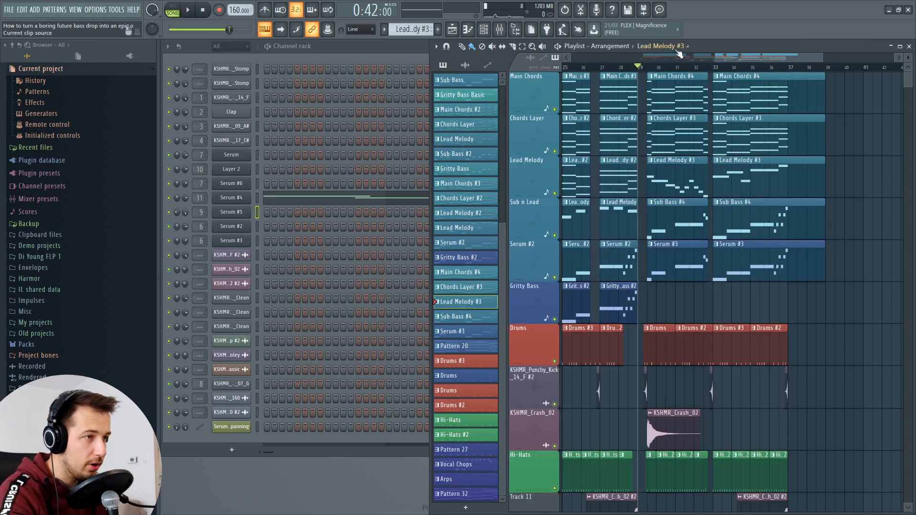
click(653, 66)
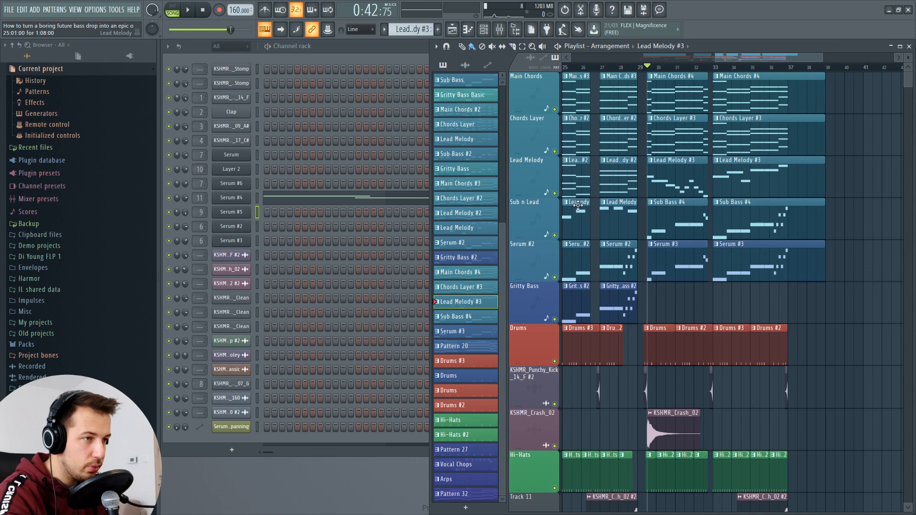
double_click(665, 182)
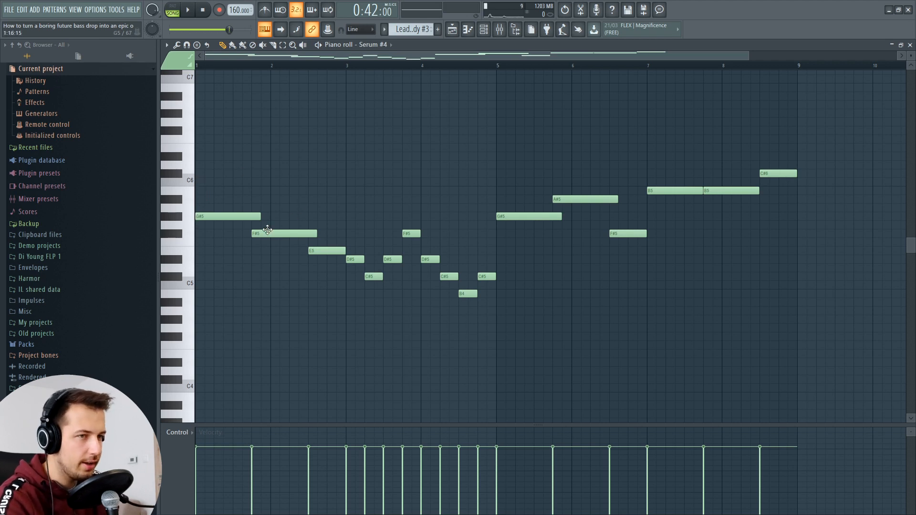
click(910, 44)
key(space)
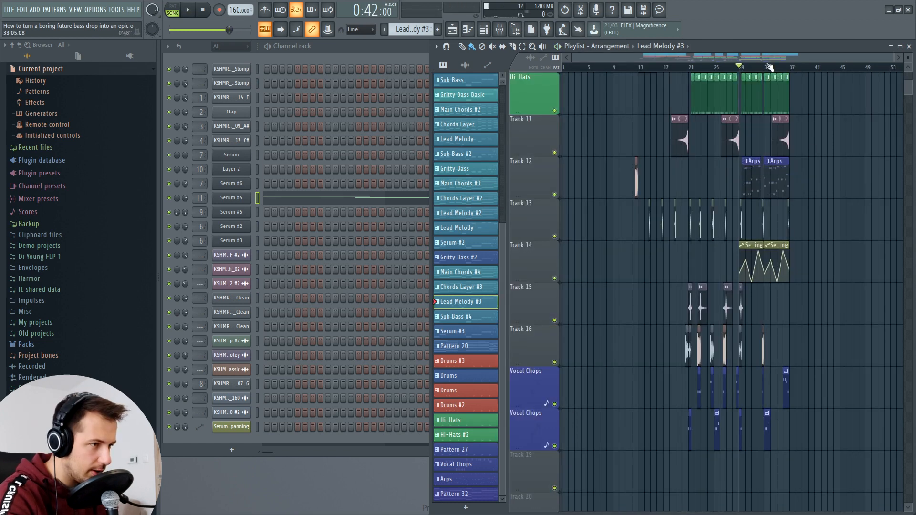
Switch the playlist to the Basic arrangement and play the simple version of the drop
scroll(768, 66, up, 6)
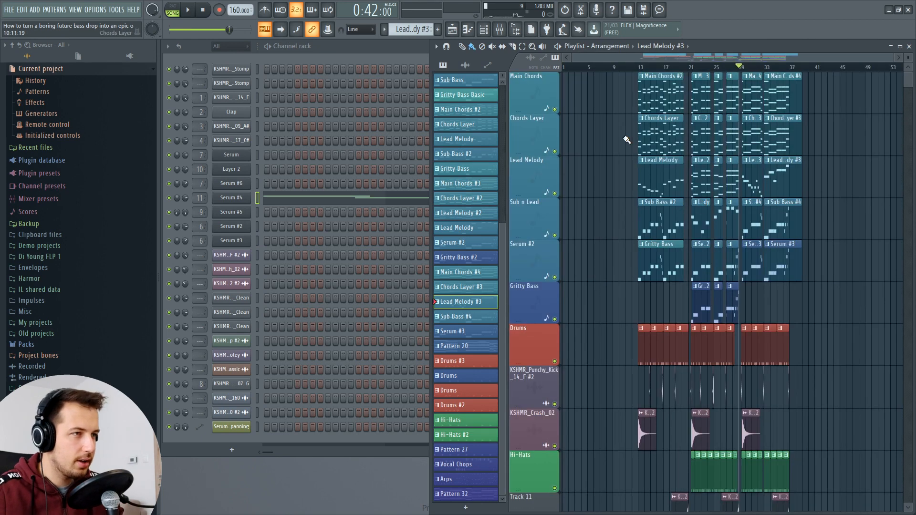
click(609, 46)
click(613, 75)
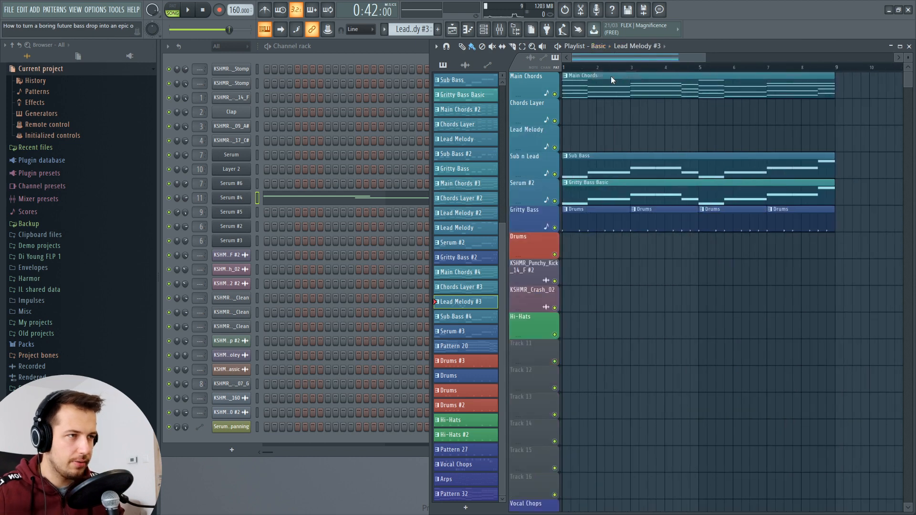
key(space)
key(space)
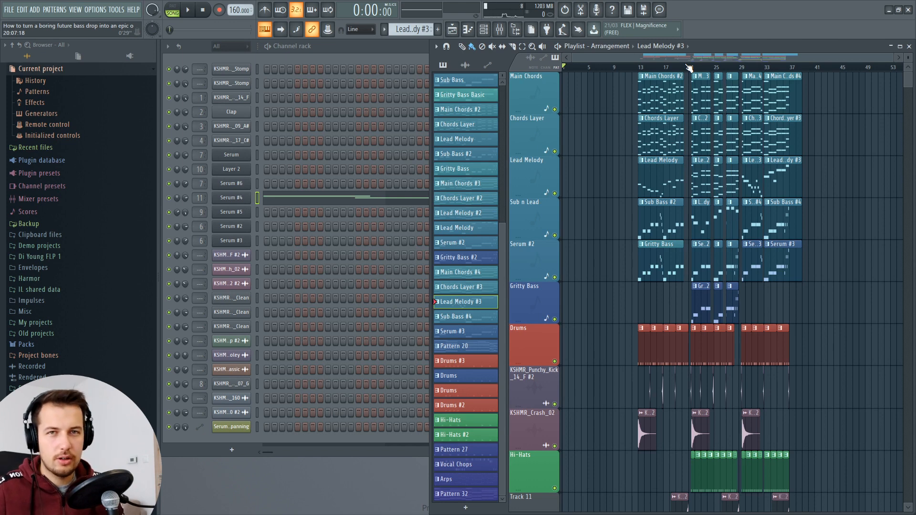
Return to the Basic arrangement and replay it from the start as a reference
click(613, 46)
click(614, 75)
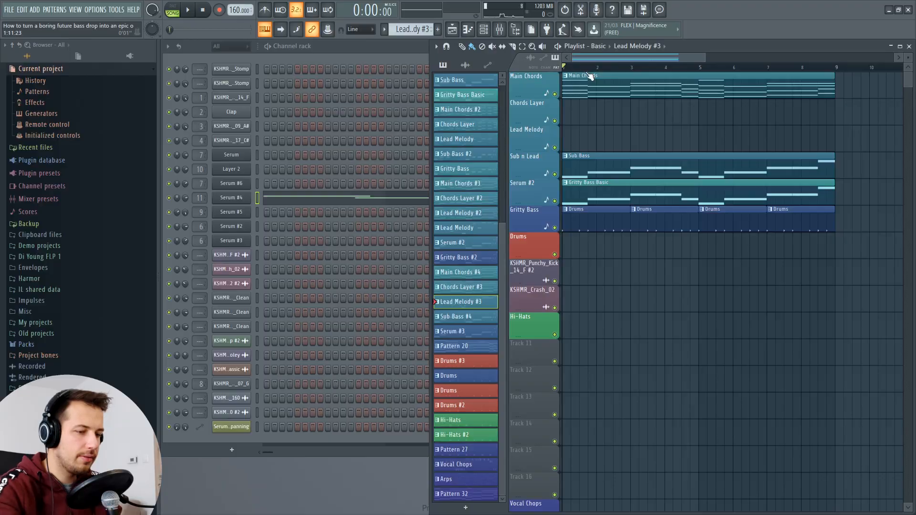
key(space)
scroll(607, 72, down, 2)
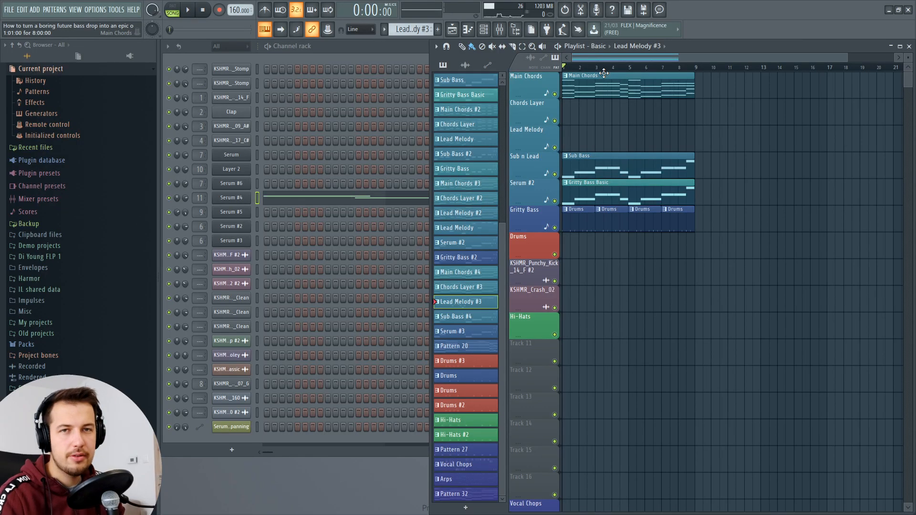
Switch the playlist from Basic back to the full Arrangement and look over its tracks
click(598, 45)
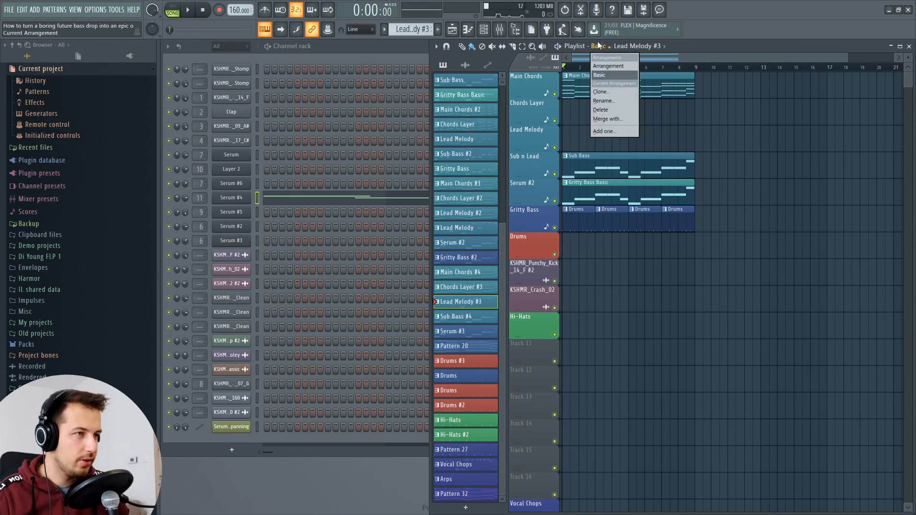
click(600, 75)
click(598, 45)
click(608, 66)
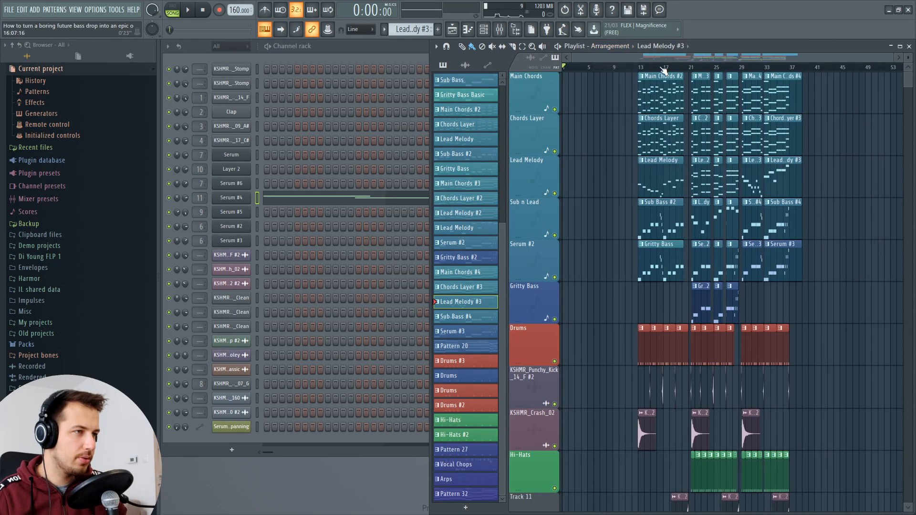
scroll(751, 108, down, 6)
scroll(752, 108, down, 3)
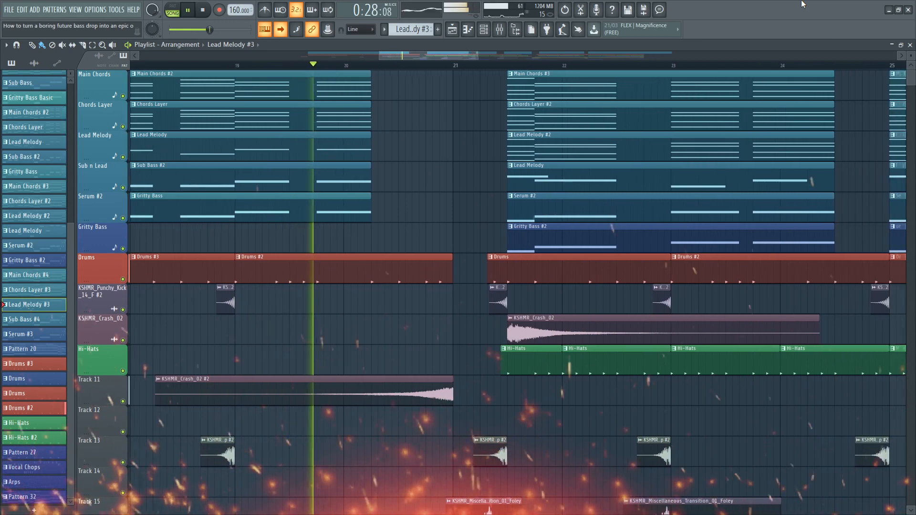
Follow the playback of the full arrangement through bar 37, examining the upper and lower tracks in the playlist
scroll(717, 198, down, 3)
scroll(718, 198, up, 3)
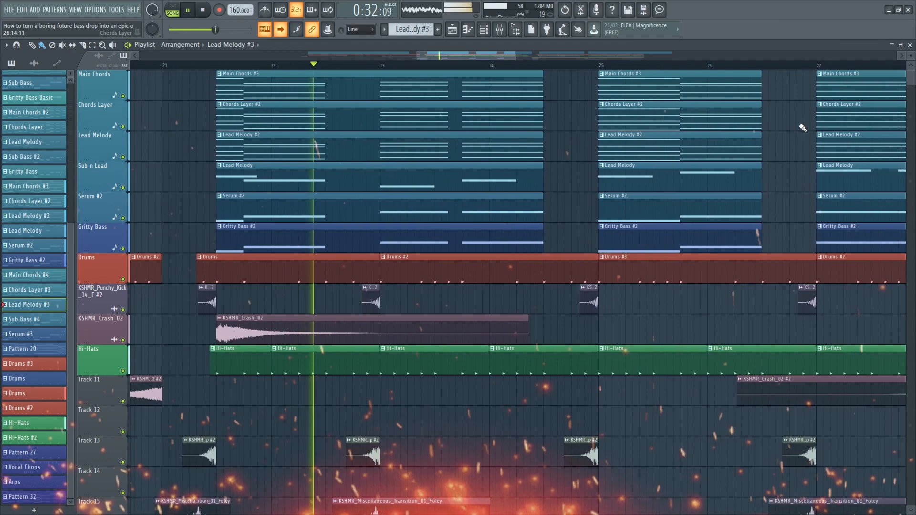
scroll(763, 127, down, 3)
scroll(735, 125, up, 3)
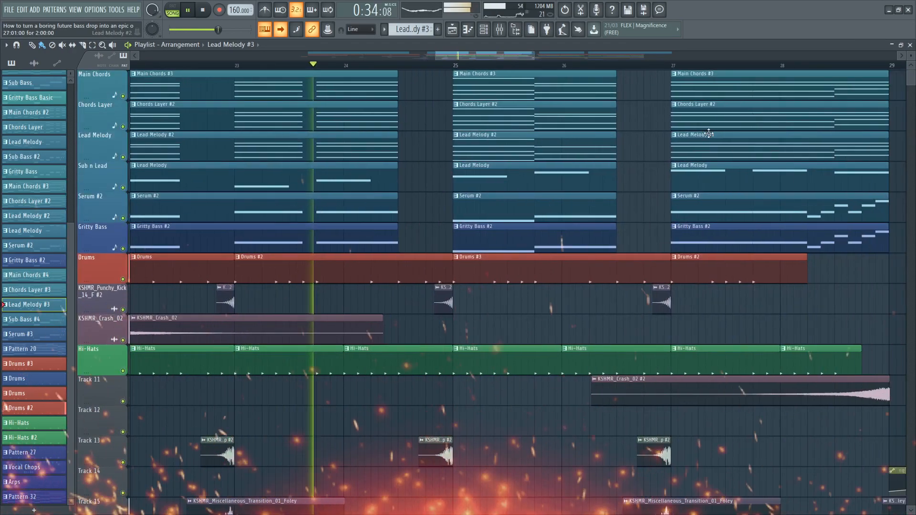
scroll(675, 138, down, 3)
scroll(675, 138, up, 3)
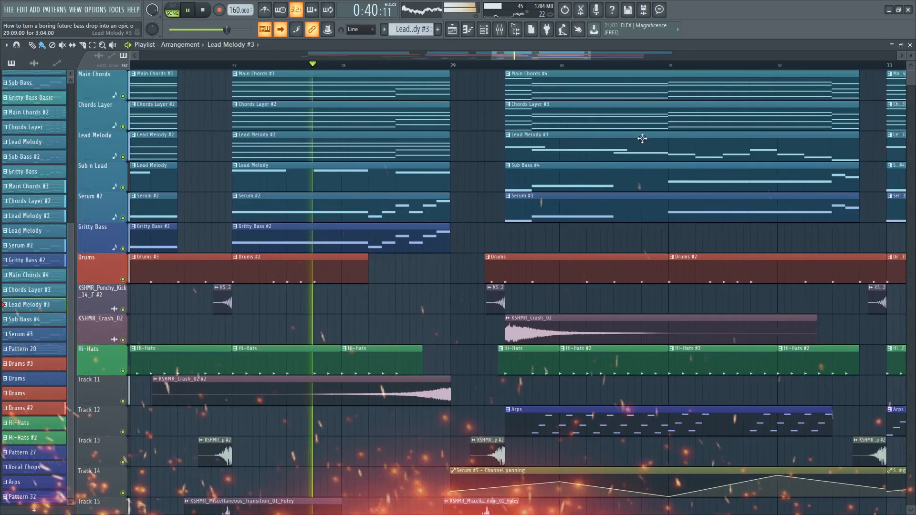
scroll(598, 149, down, 1)
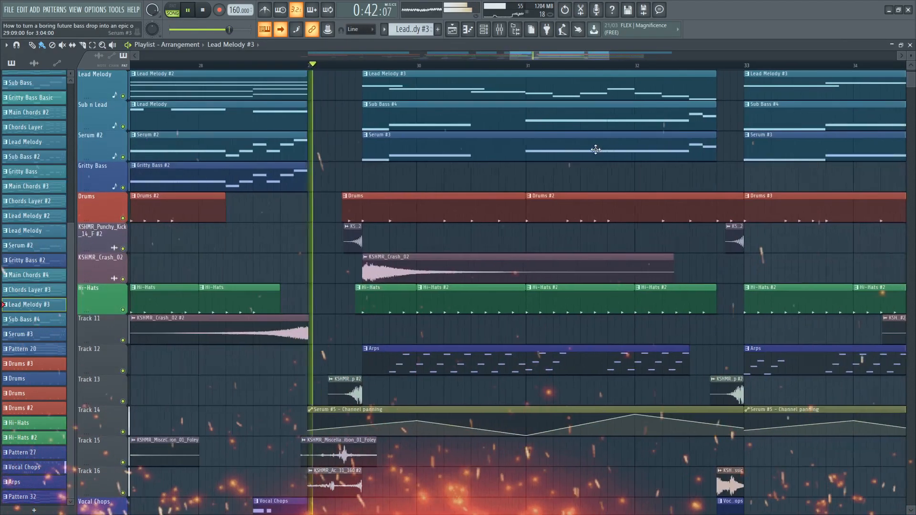
scroll(585, 151, up, 1)
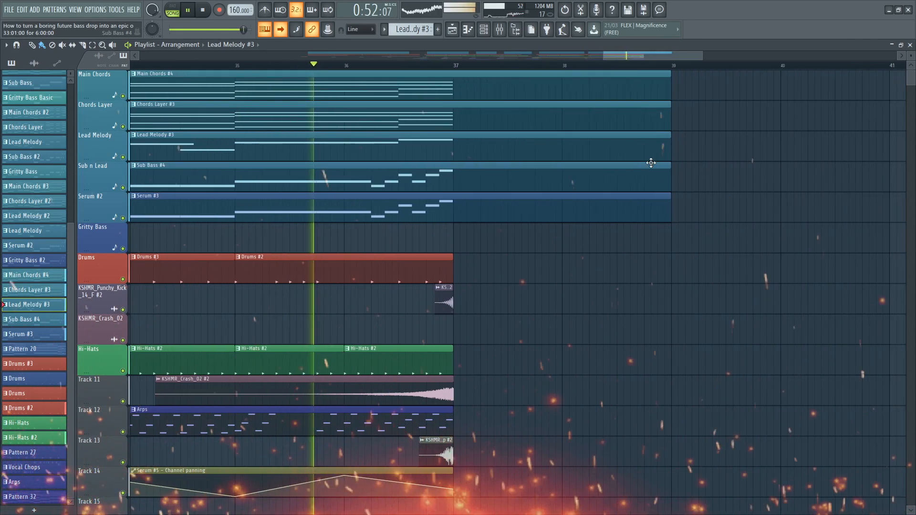
scroll(591, 170, down, 5)
scroll(538, 184, up, 5)
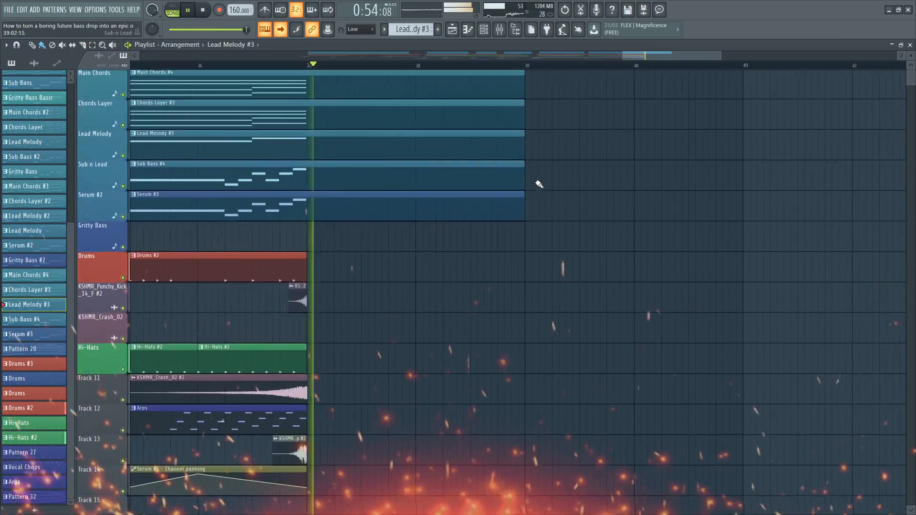